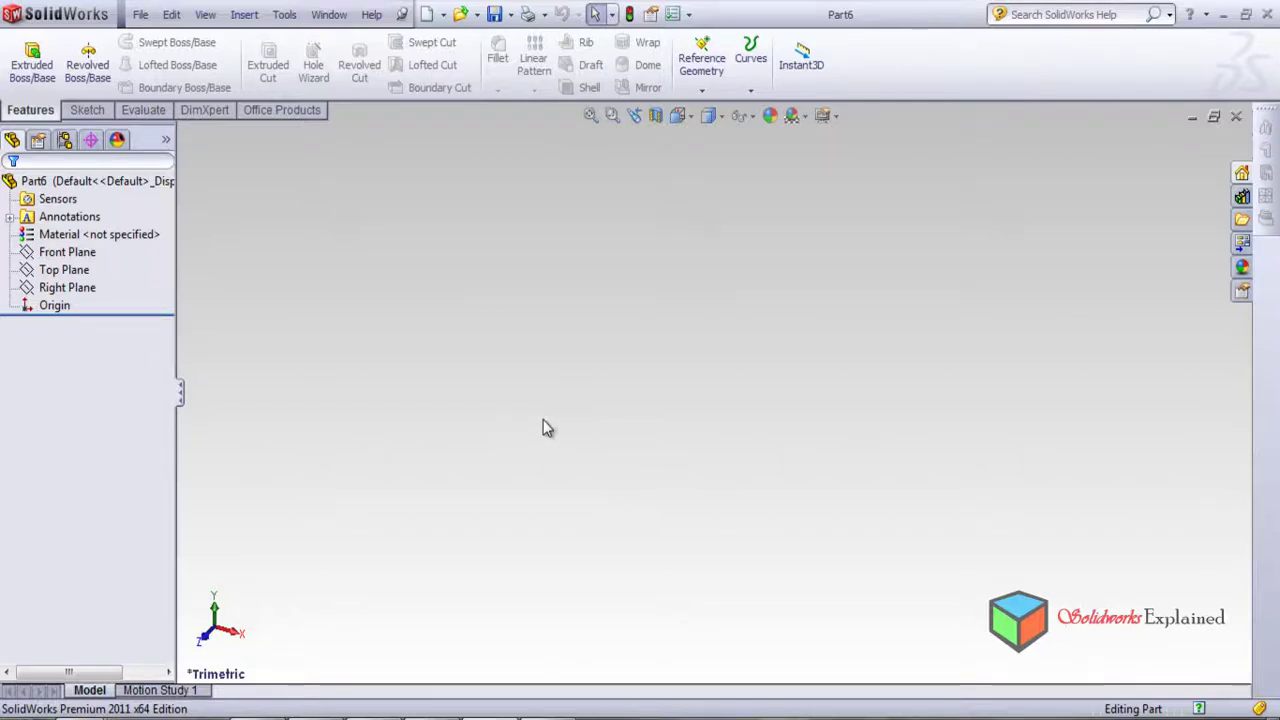
- Sketch a corner rectangle about 107 mm wide on the Front Plane, enclosing the origin
left_click(87, 110)
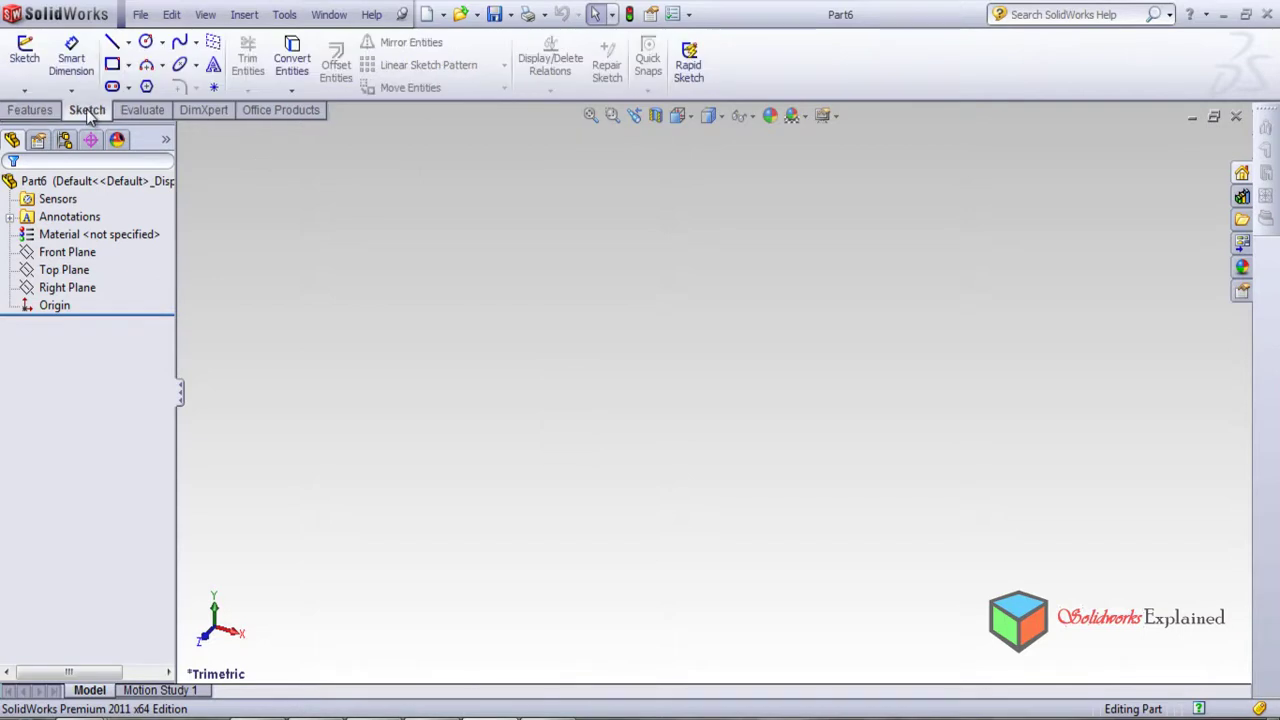
left_click(112, 64)
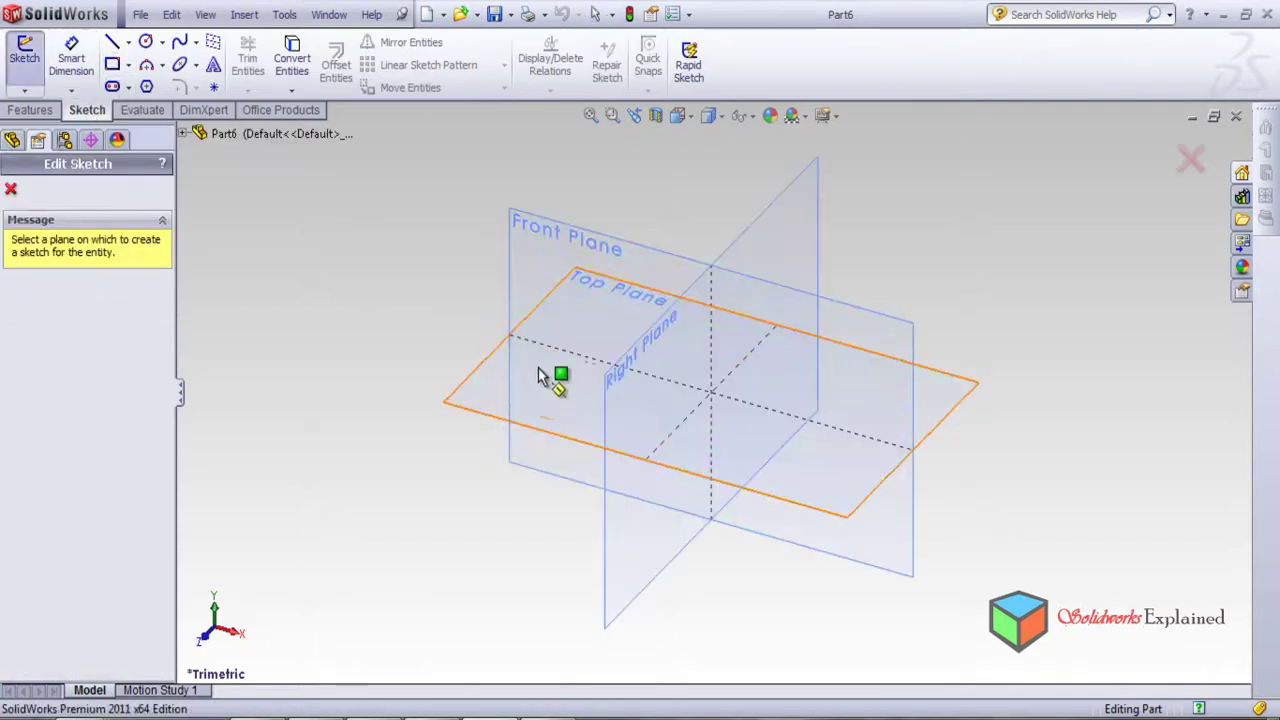
left_click(551, 287)
left_click(573, 305)
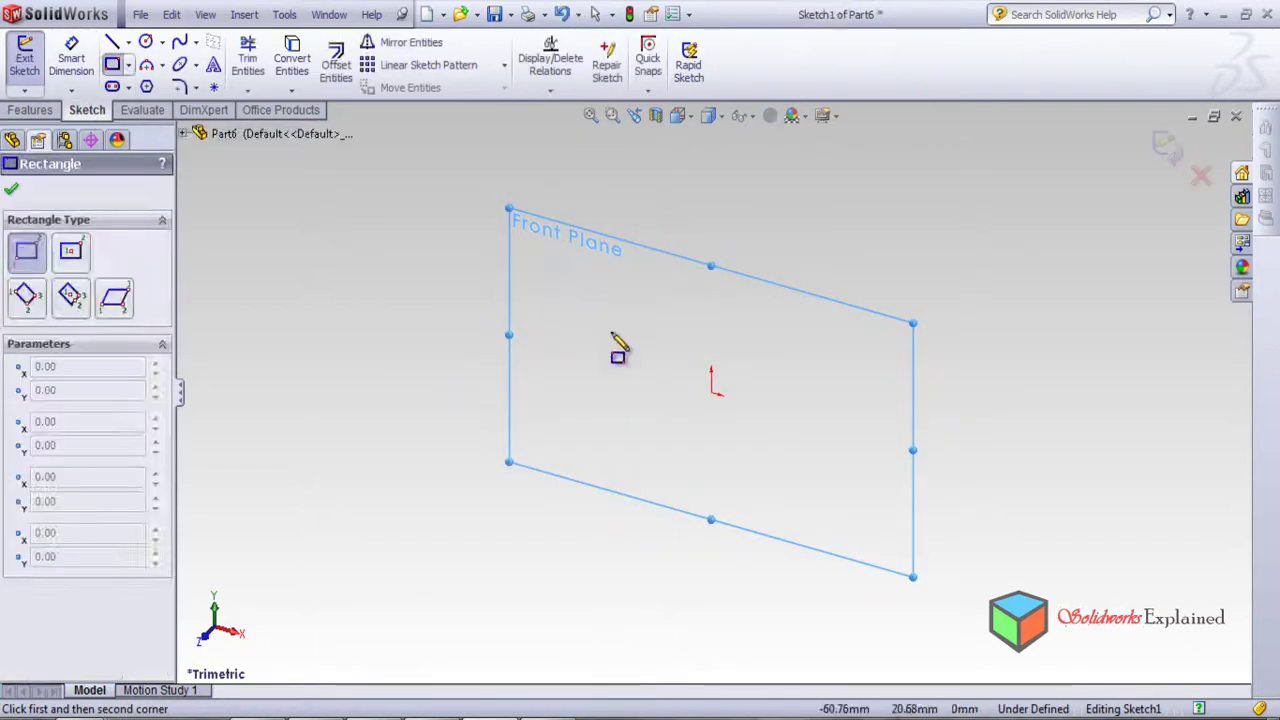
left_click(746, 450)
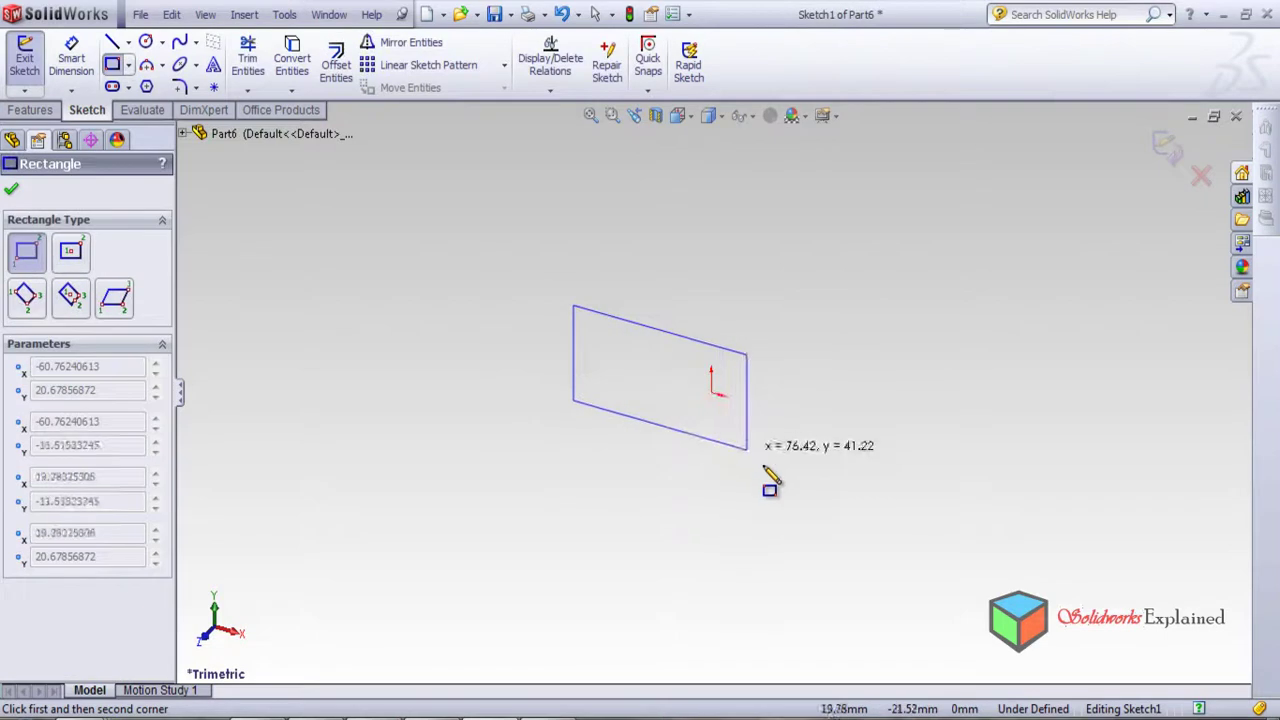
left_click(816, 548)
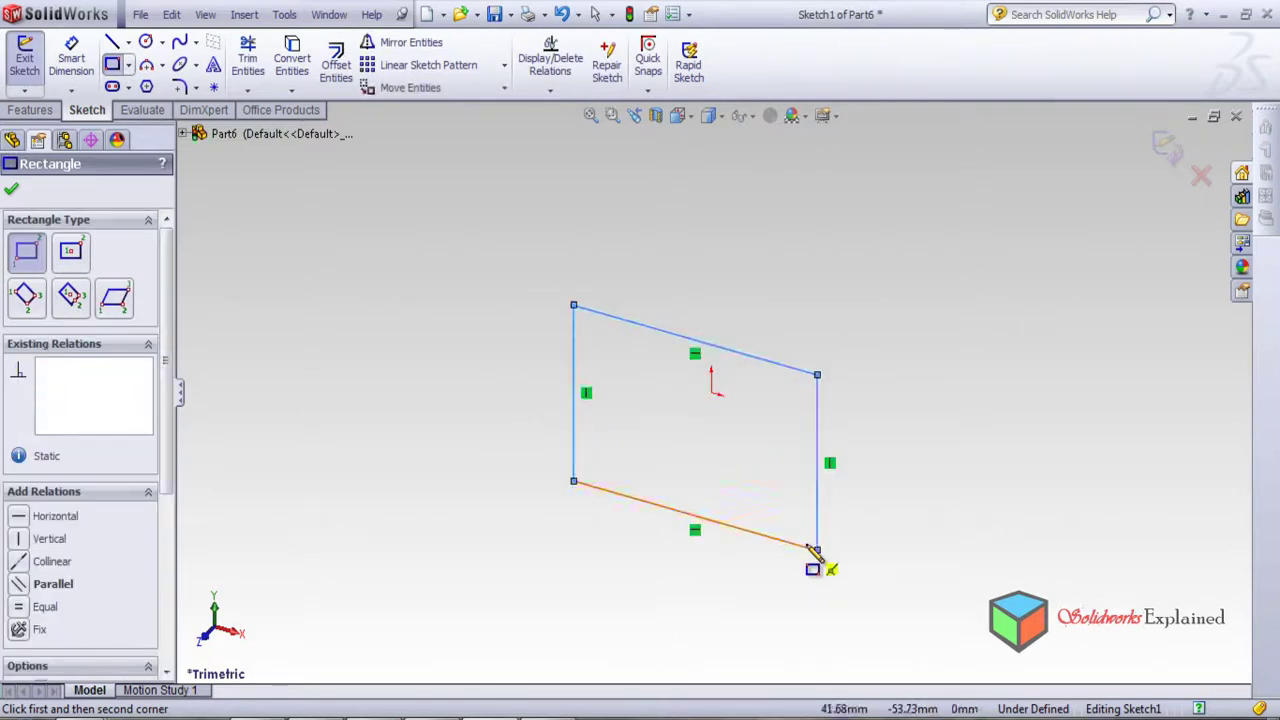
left_click(10, 190)
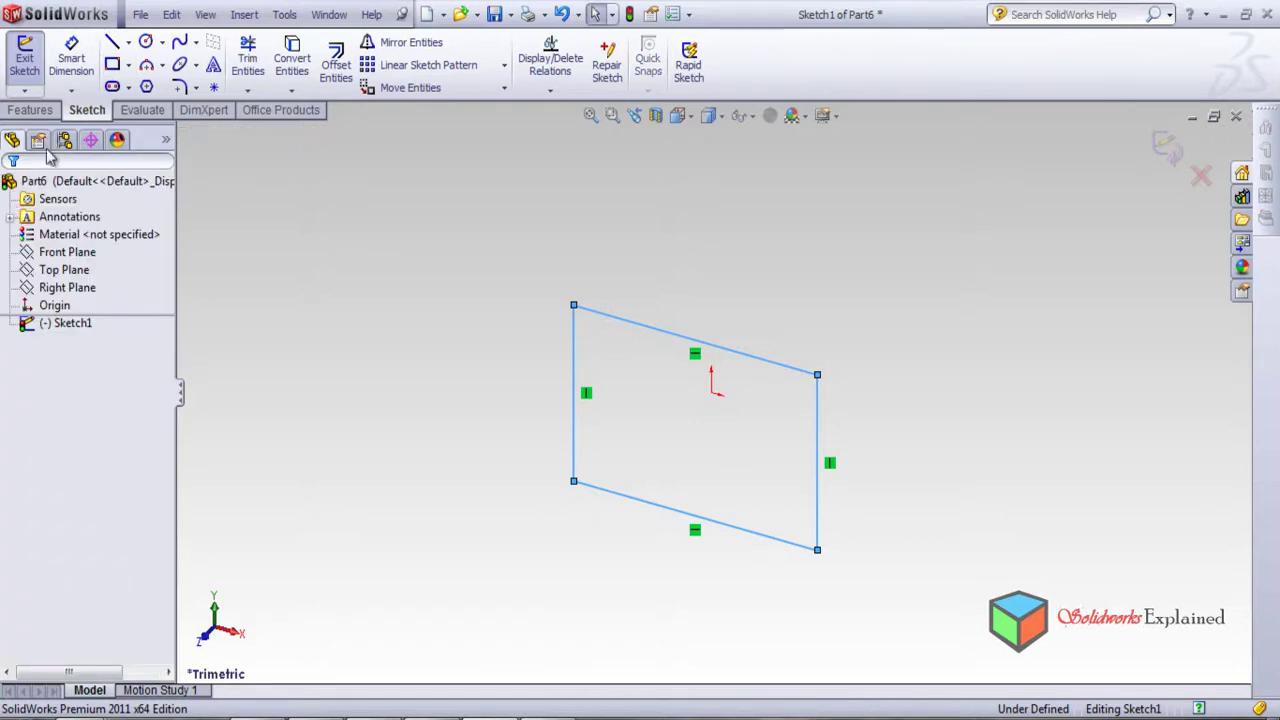
- Dimension the rectangle's upper horizontal edge to 50 mm
left_click(71, 57)
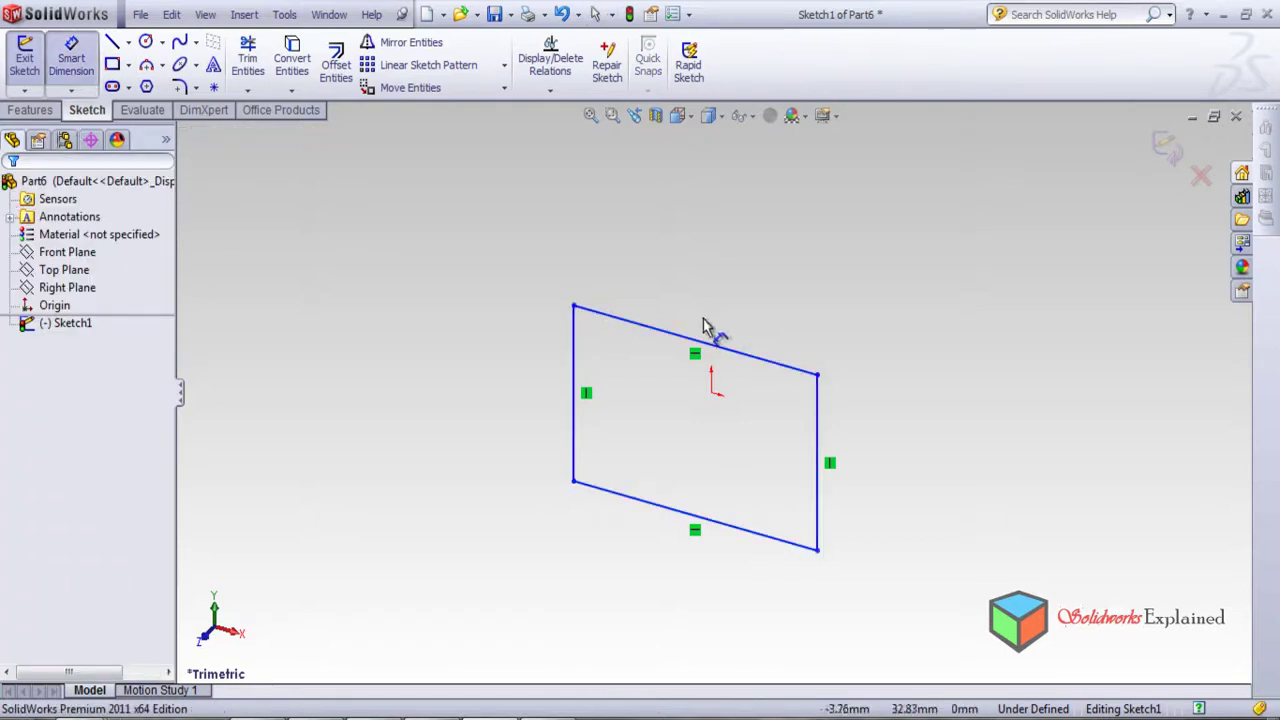
left_click(630, 325)
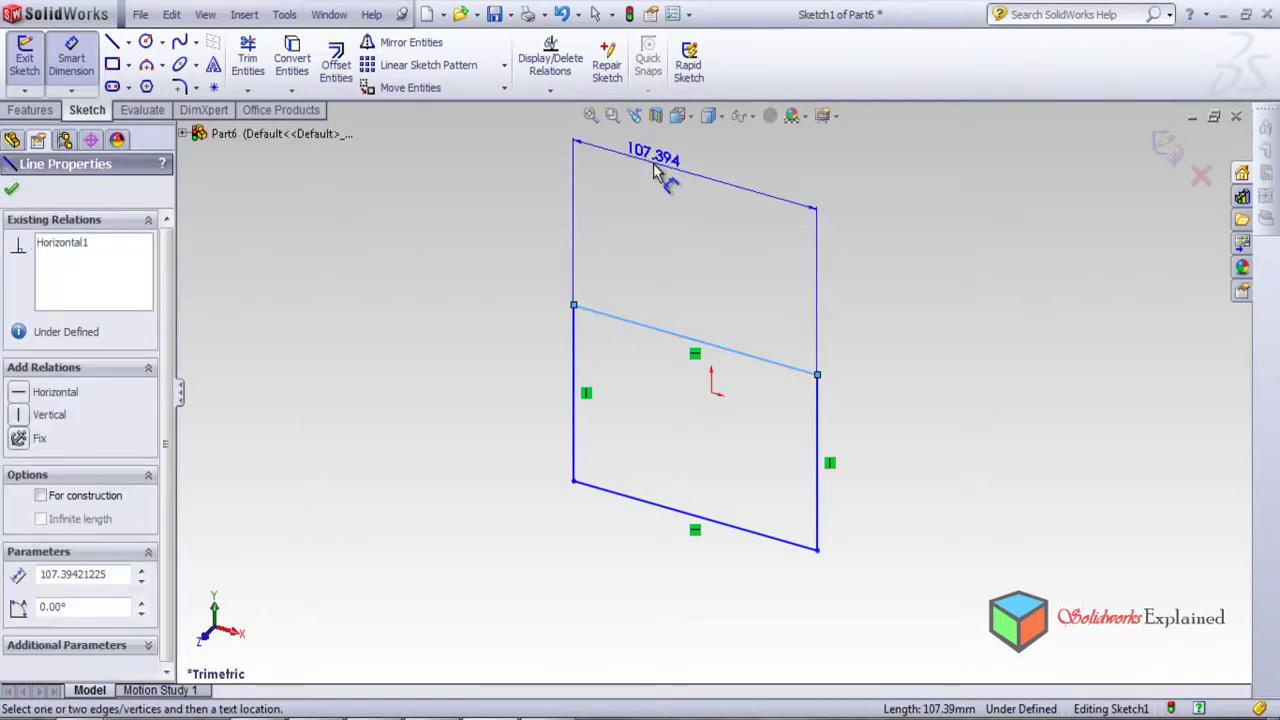
left_click(655, 170)
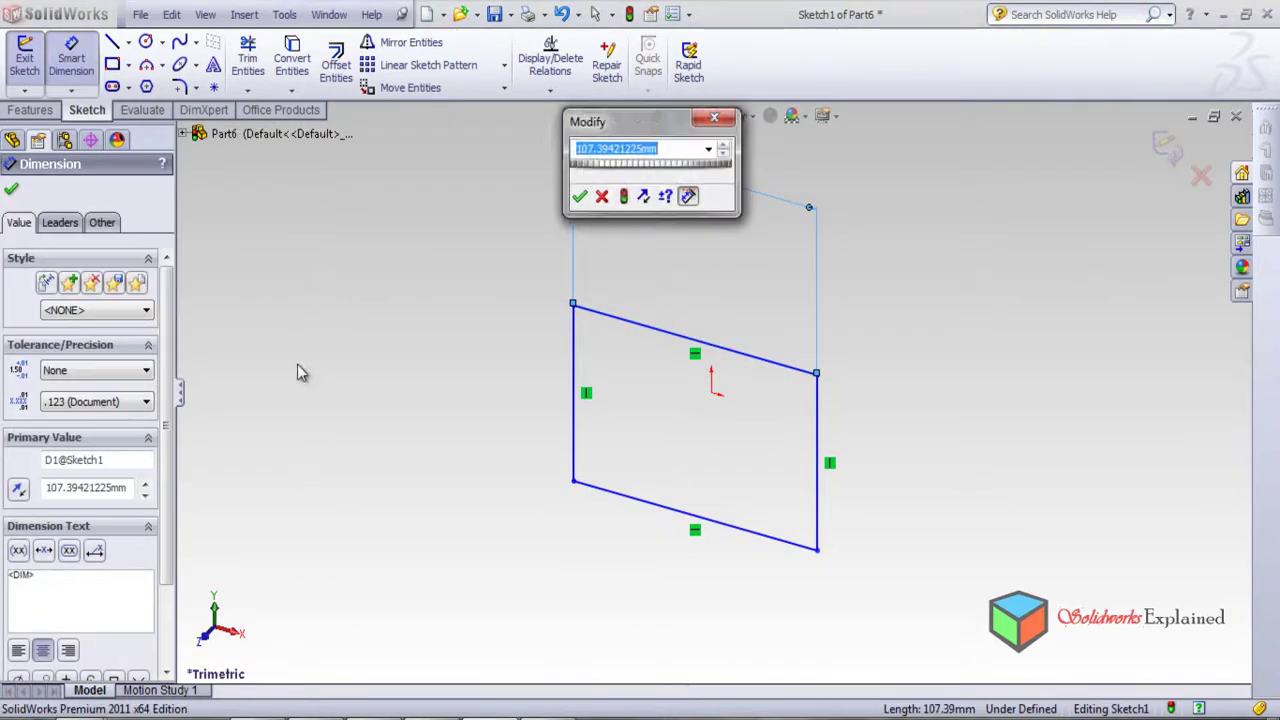
type("50")
key("Return")
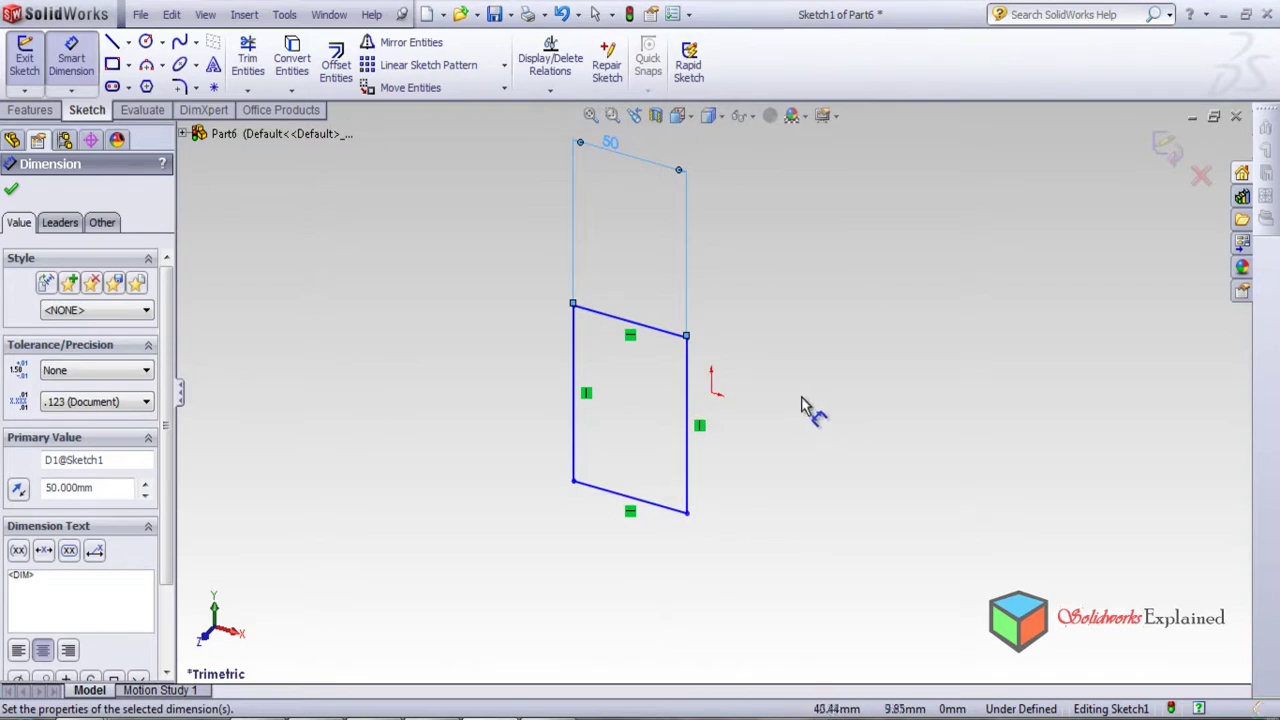
left_click(11, 188)
- View the sketch head-on and add an Equal relation between the rectangle's upper edge and its adjacent left vertical edge
left_click(62, 323)
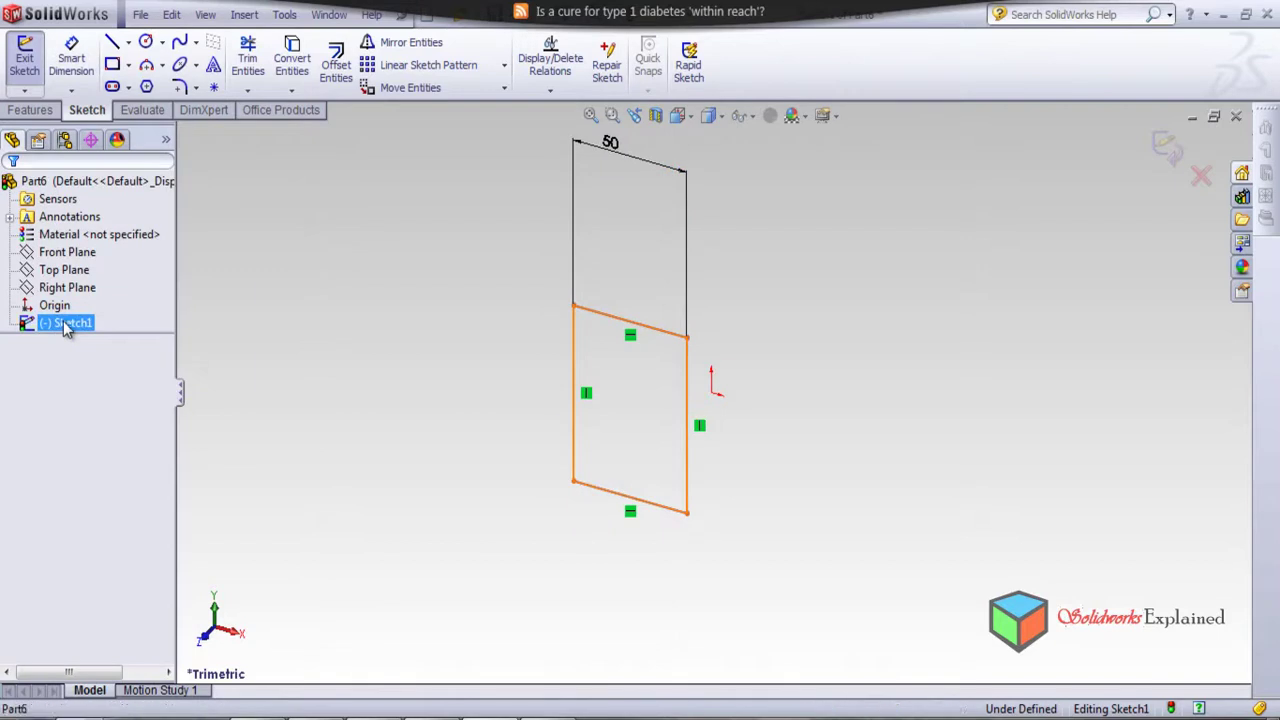
right_click(60, 330)
left_click(120, 292)
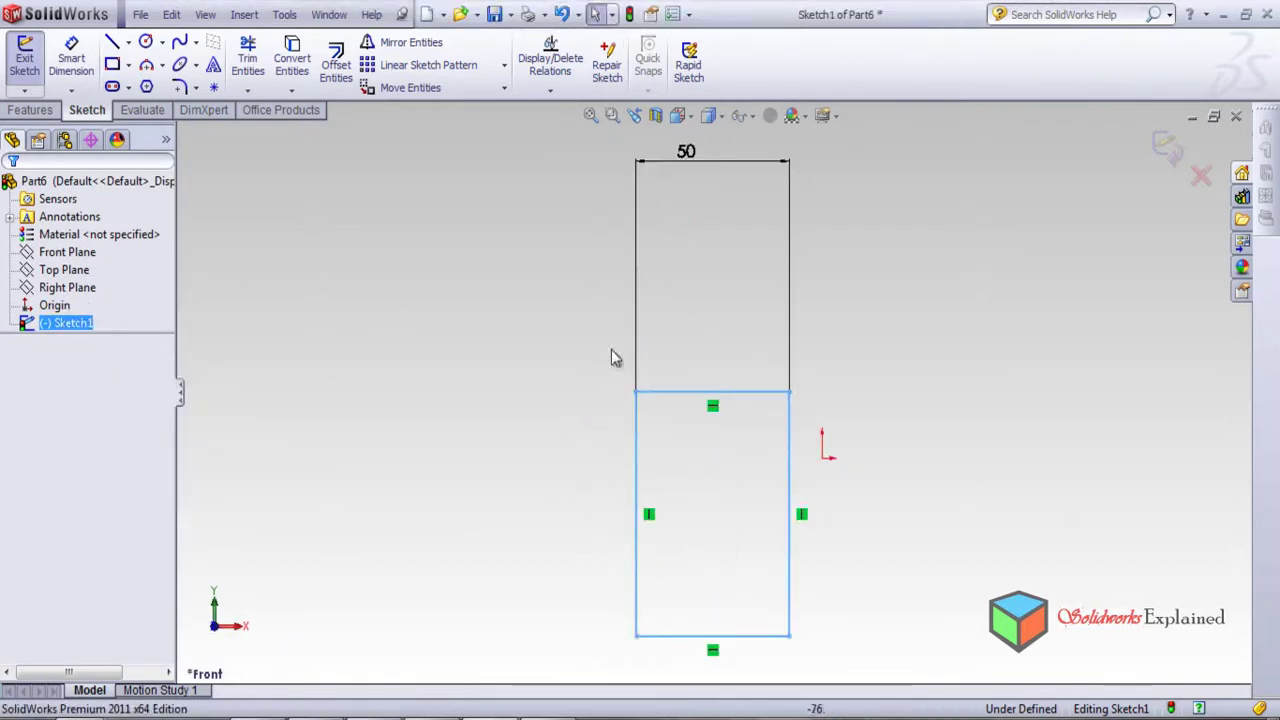
left_click(715, 399)
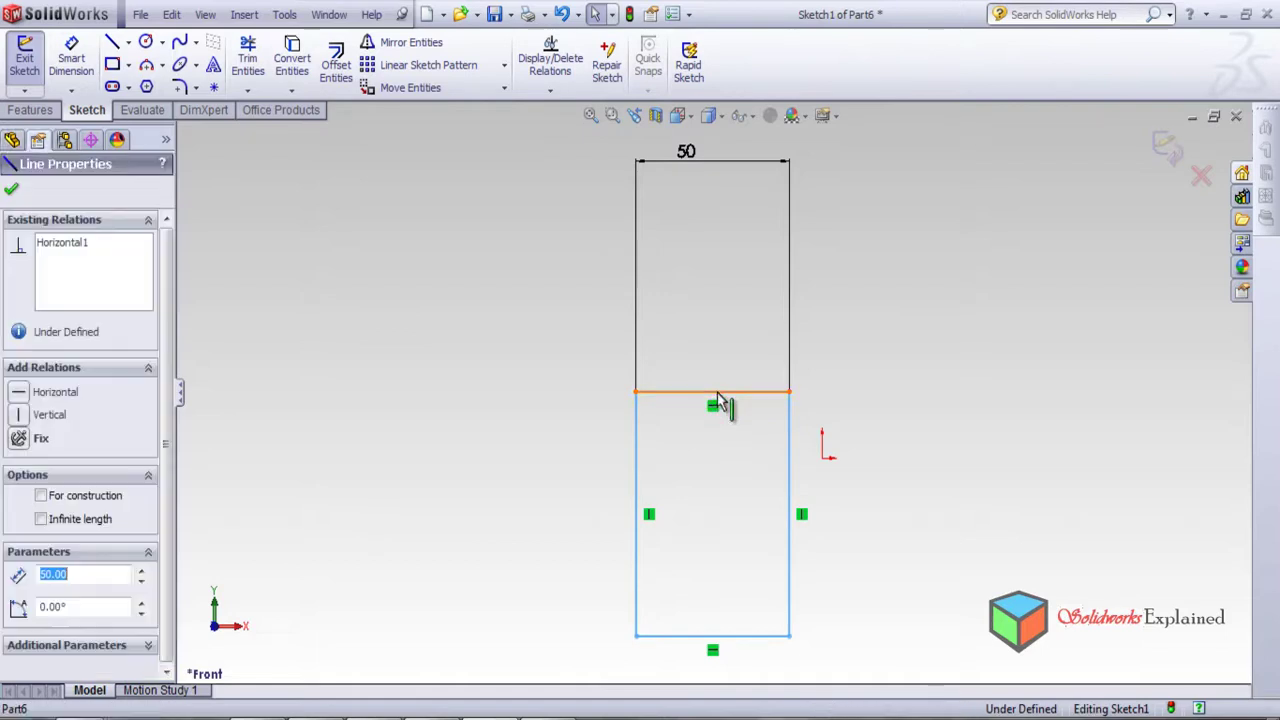
left_click(637, 440, "ctrl")
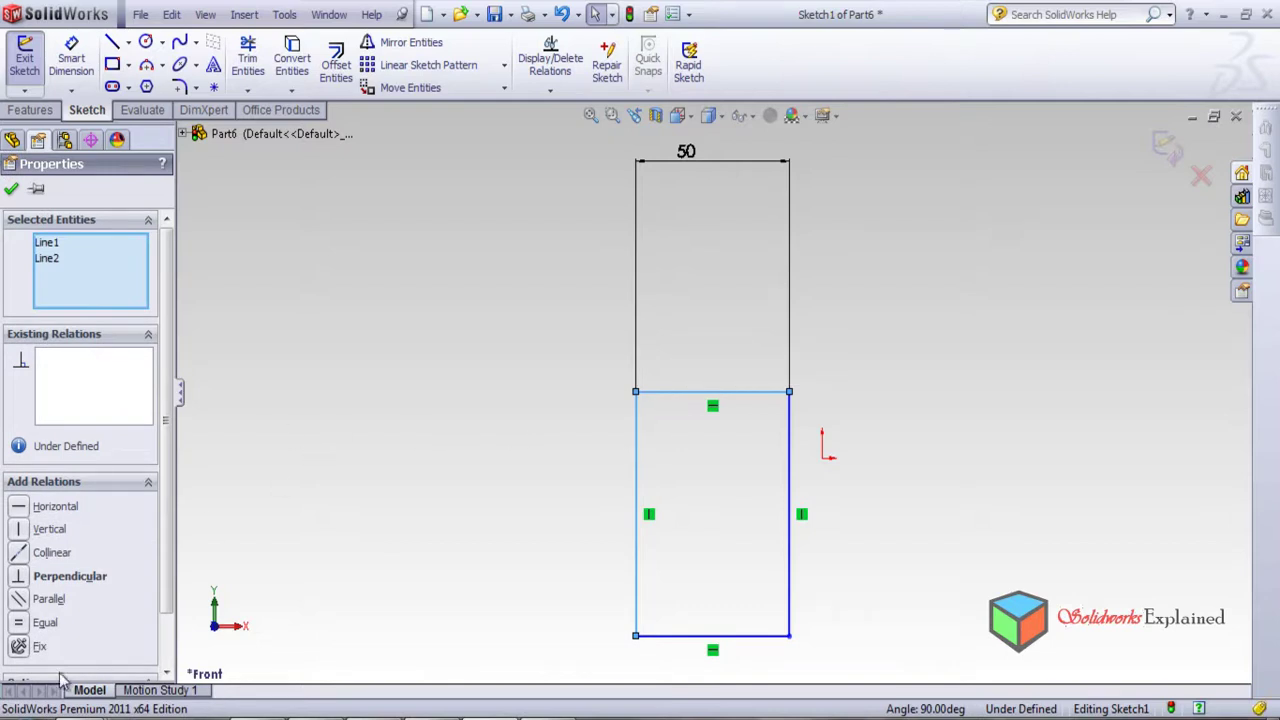
left_click(20, 623)
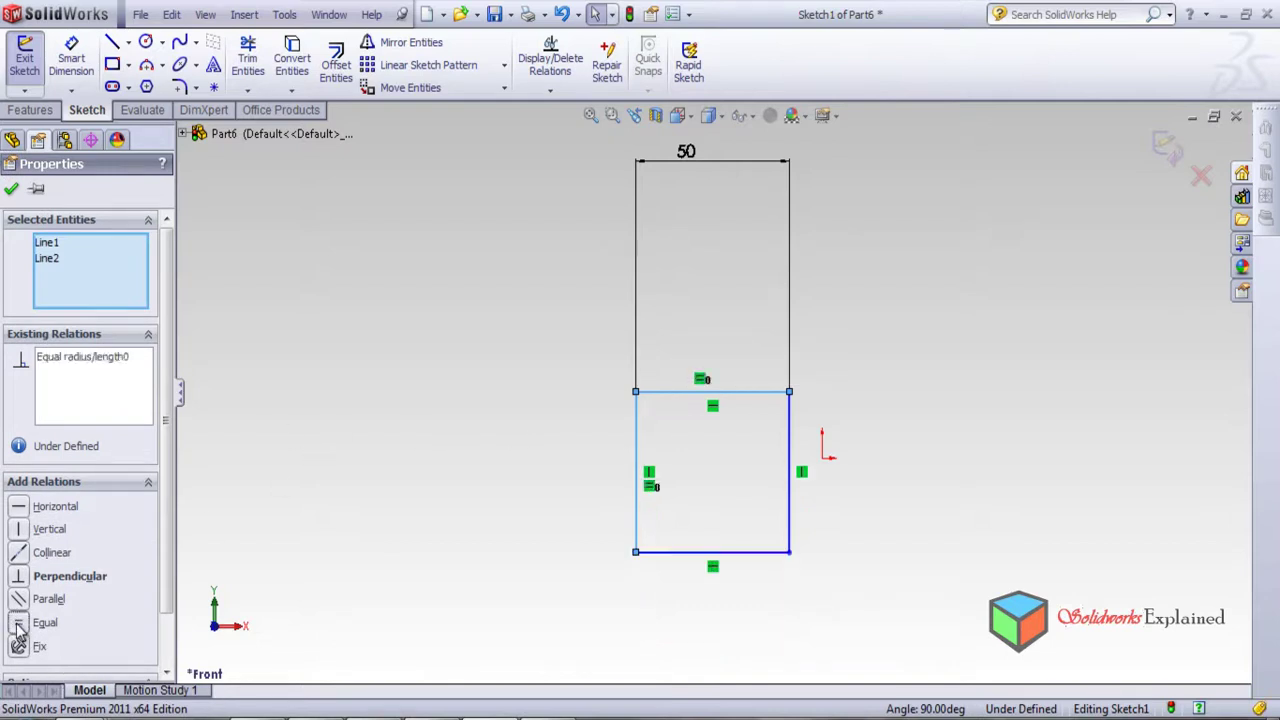
left_click(11, 189)
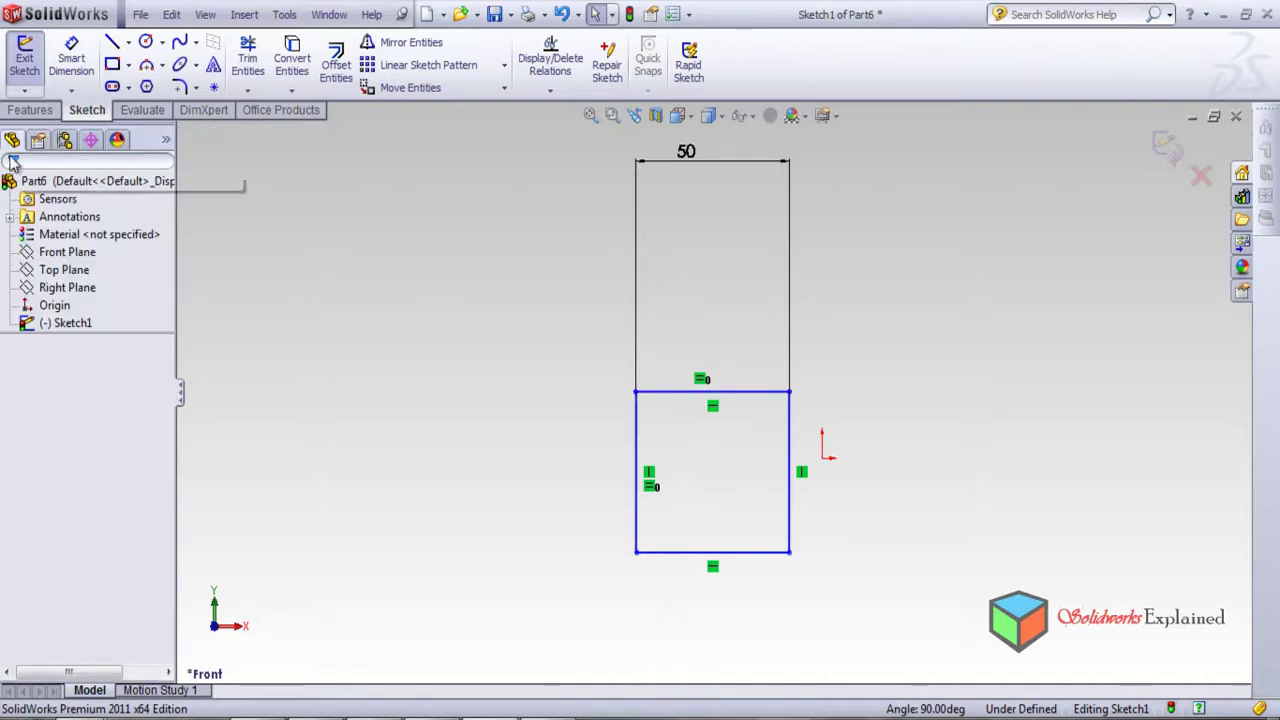
- Extrude the square sketch as a Blind boss with a depth of 50 mm
left_click(30, 110)
left_click(32, 68)
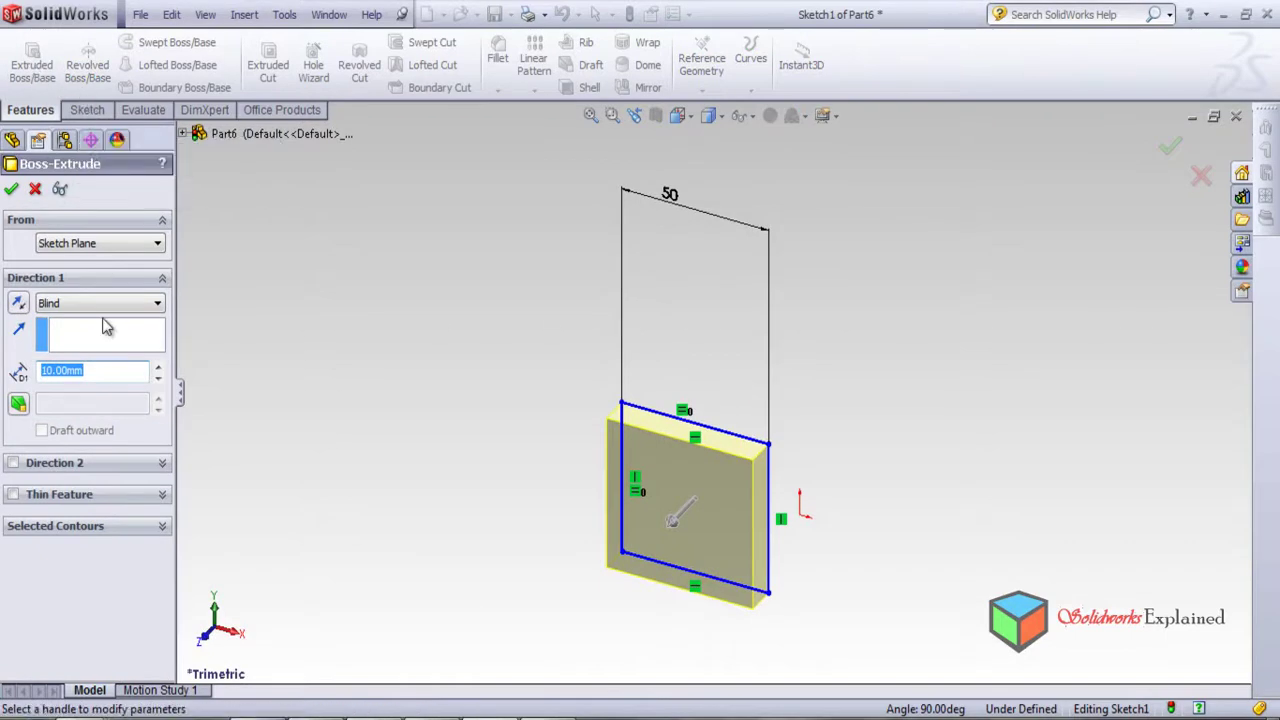
type("1")
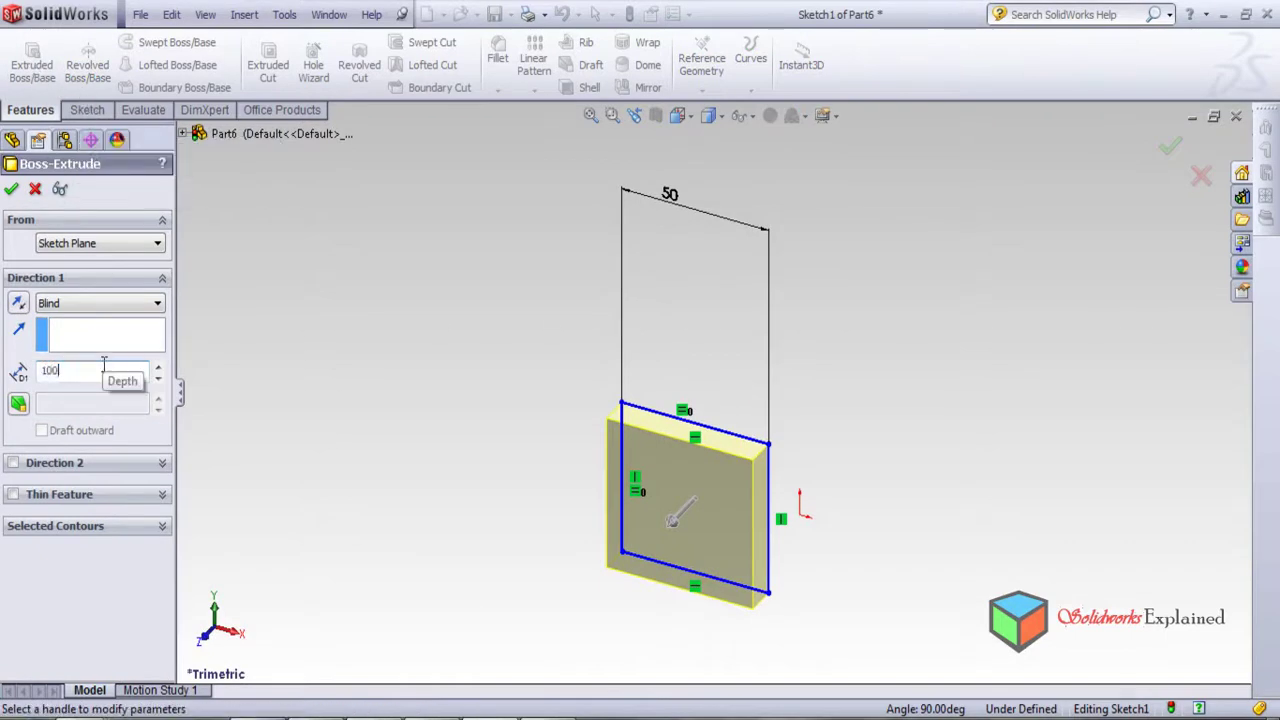
type("00")
key("Return")
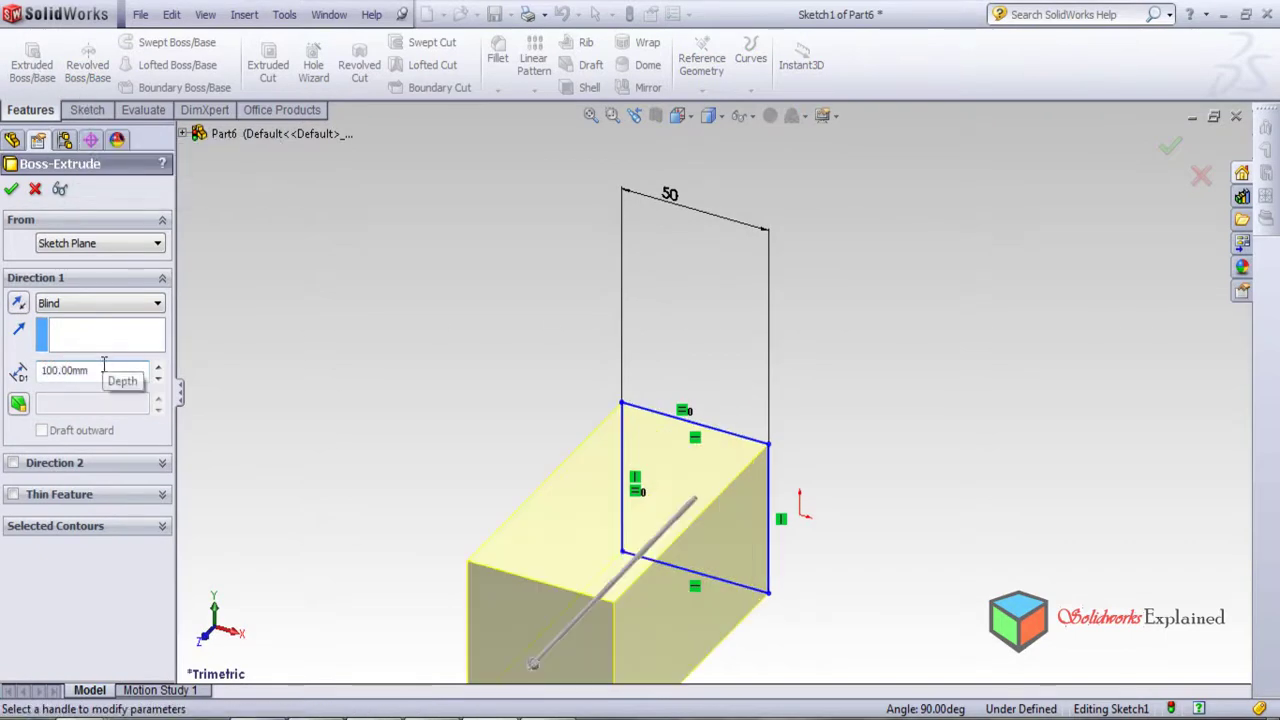
left_click_drag(103, 370, 5, 372)
type("50")
key("Return")
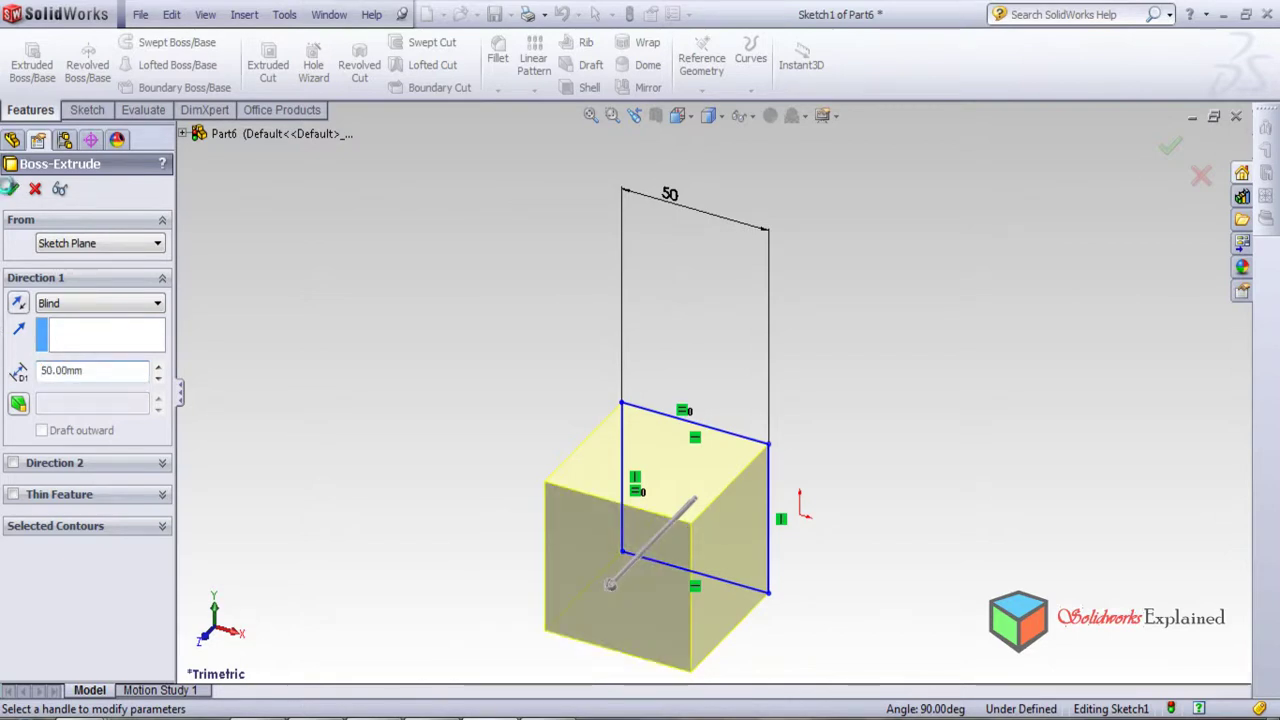
left_click(10, 189)
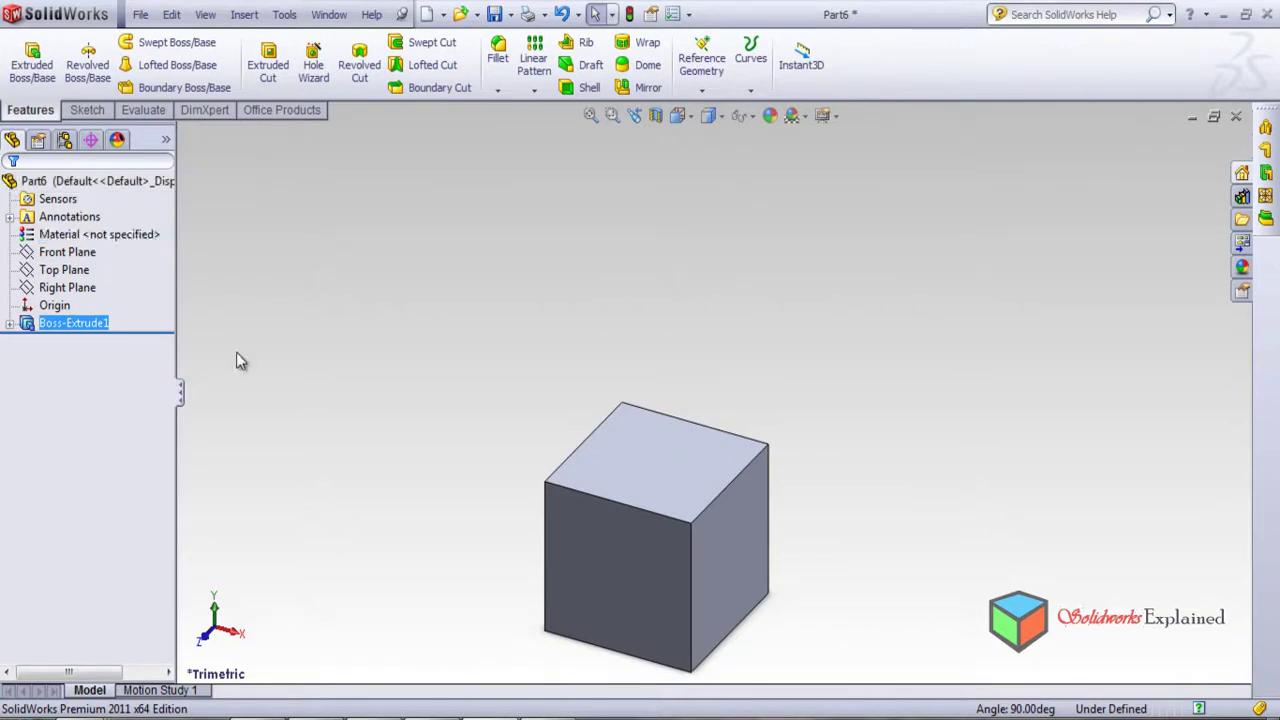
- Begin a Draft feature on the cube with Neutral plane as the type of draft
middle_click_drag(361, 465, 623, 653)
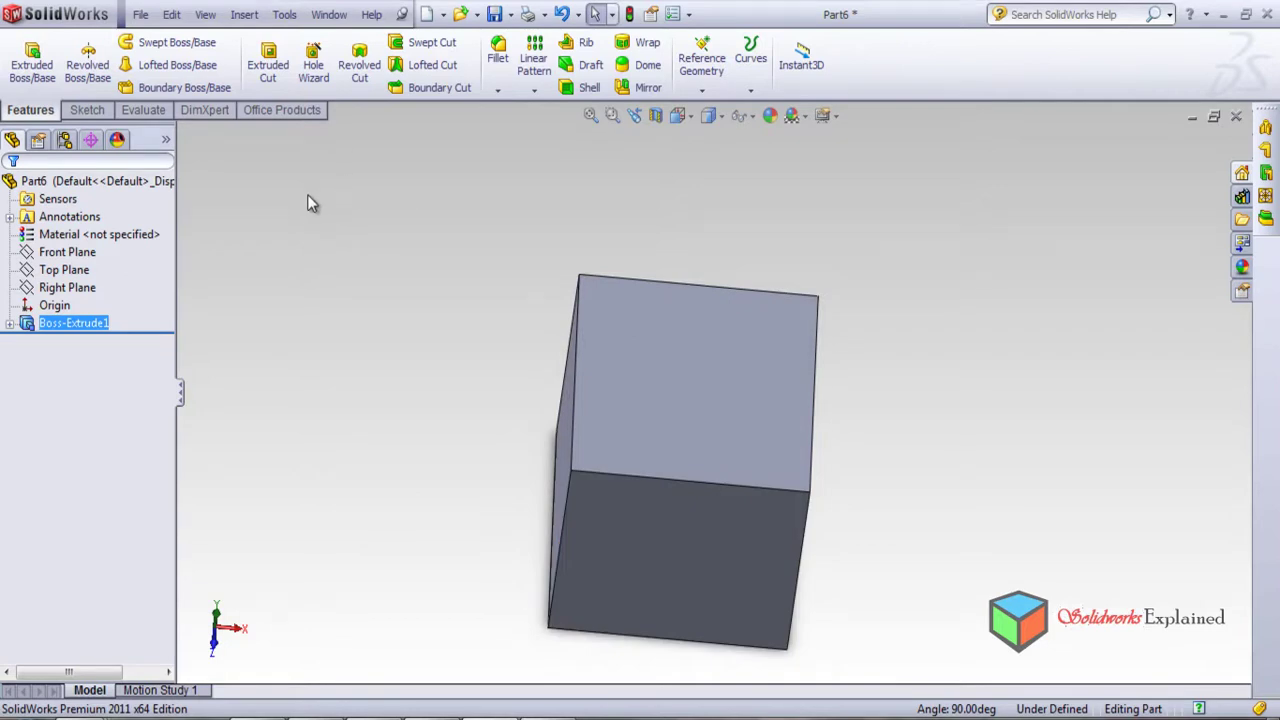
left_click(590, 68)
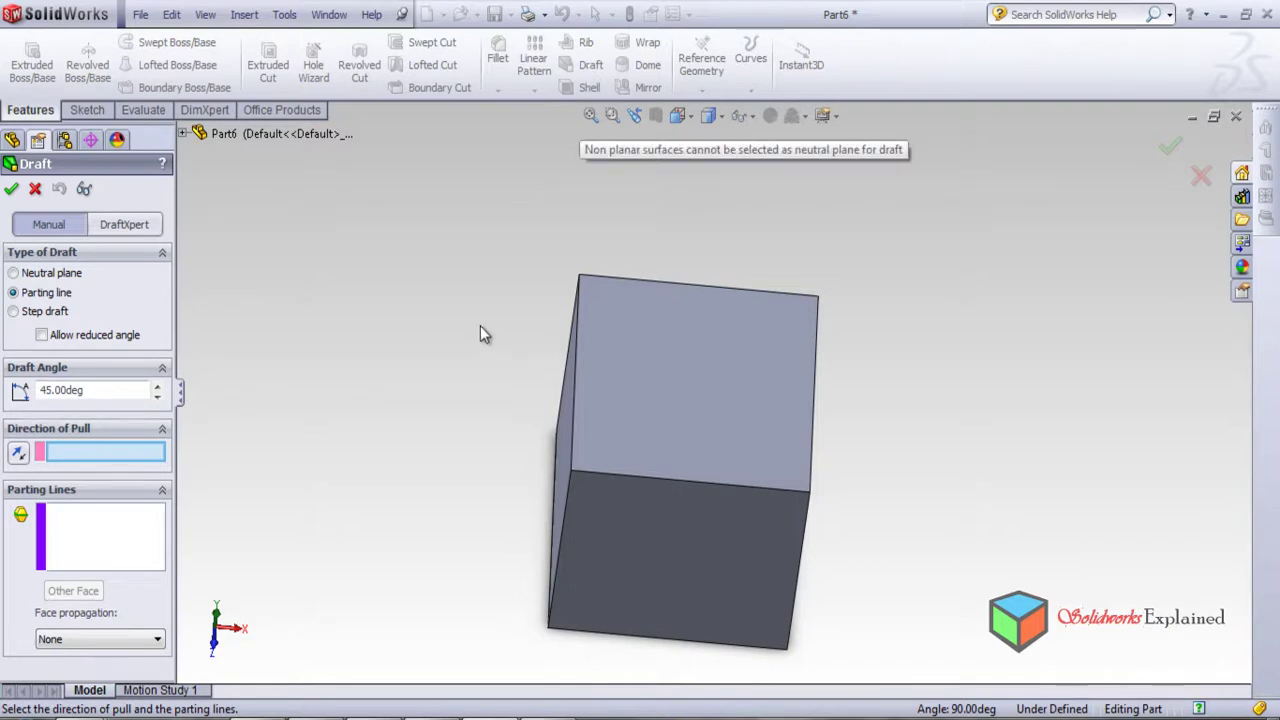
left_click(13, 273)
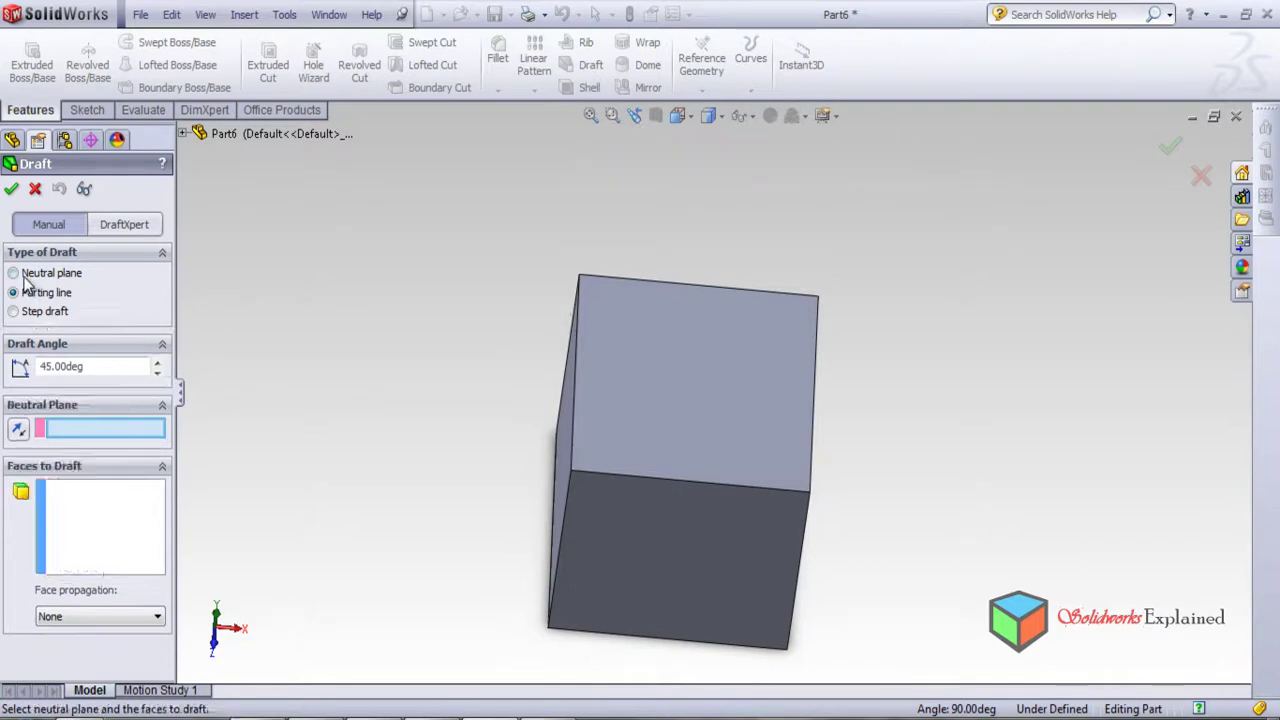
left_click(13, 293)
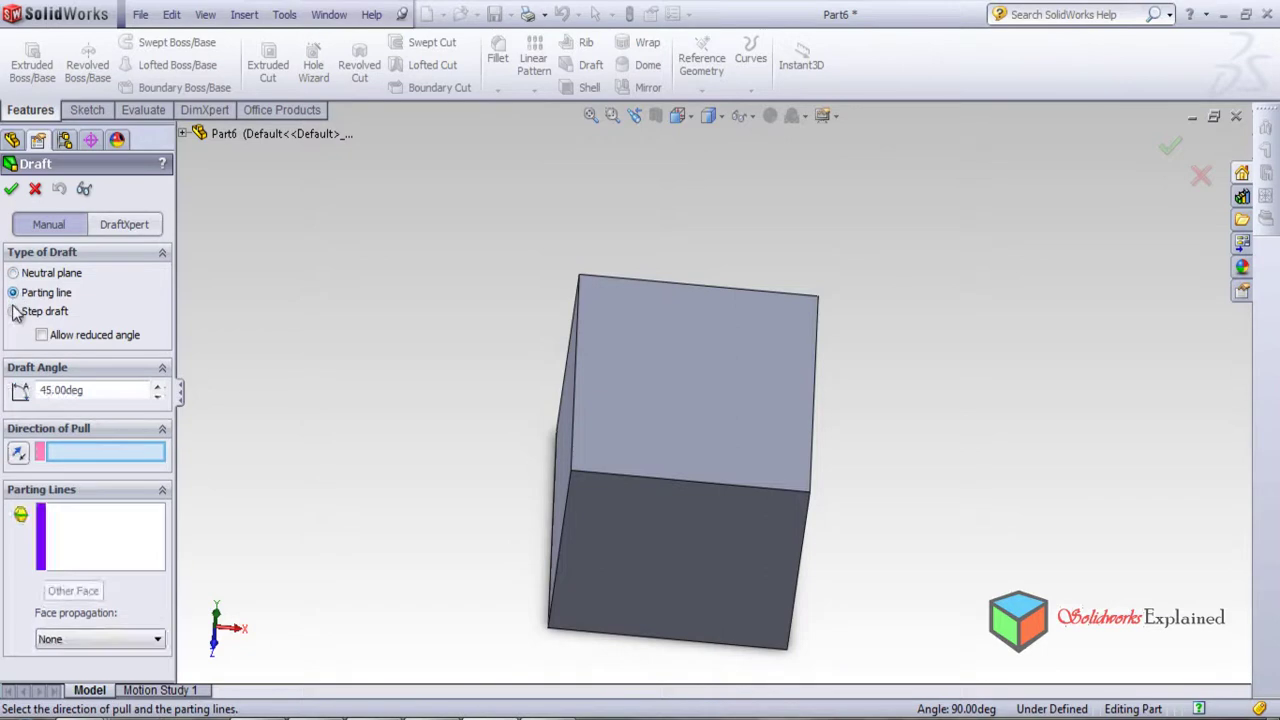
left_click(14, 312)
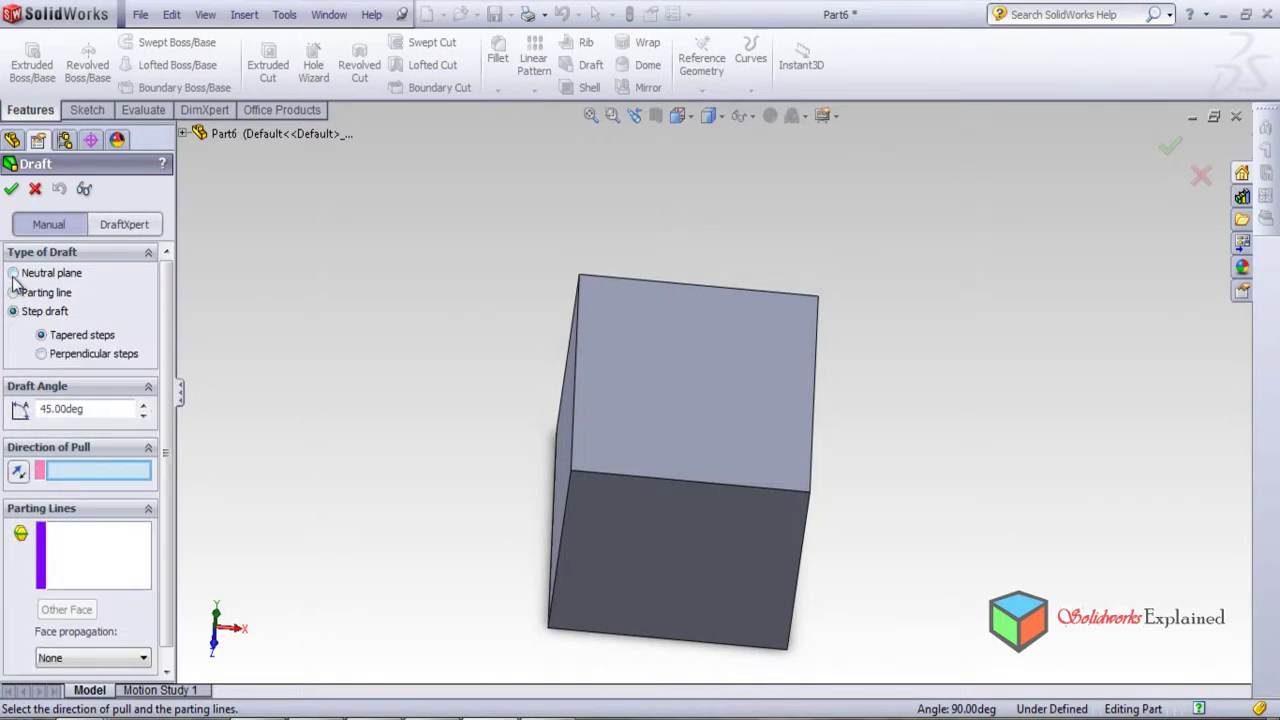
left_click(13, 273)
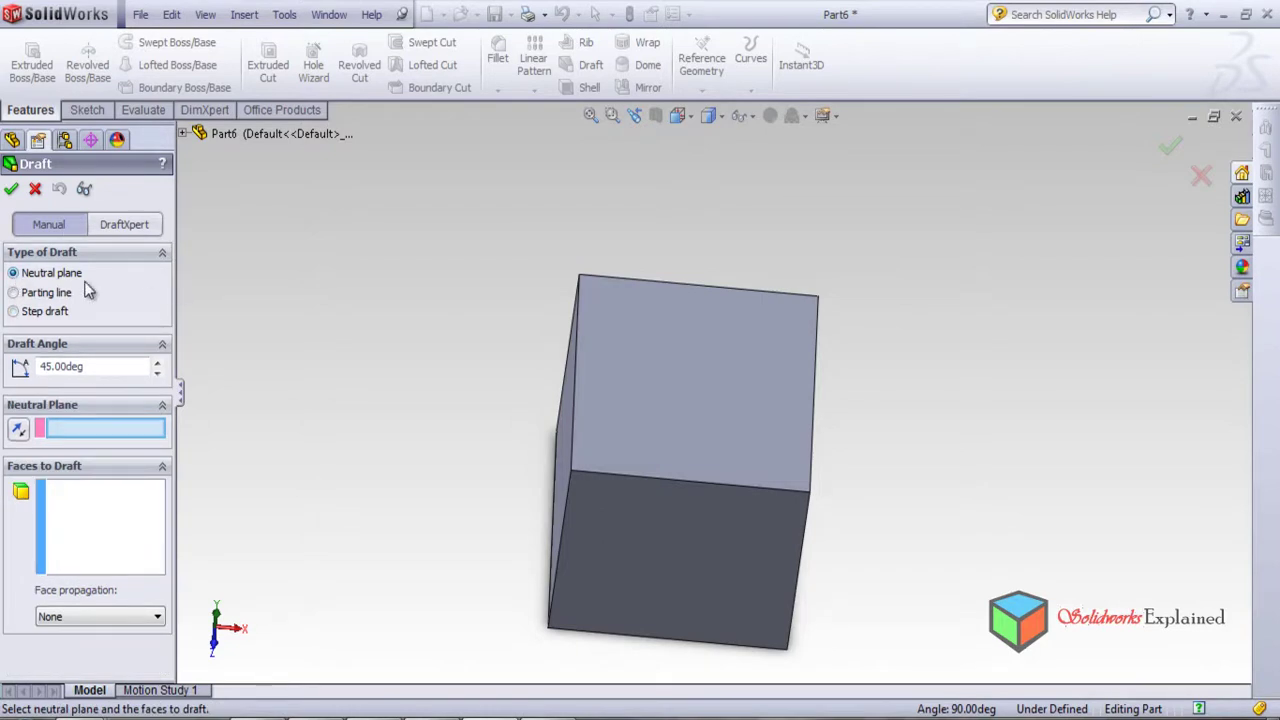
- Draft the cube's left side face at 45 degrees, using the top face as the neutral plane
middle_click_drag(446, 277, 475, 217)
key("ctrl+7")
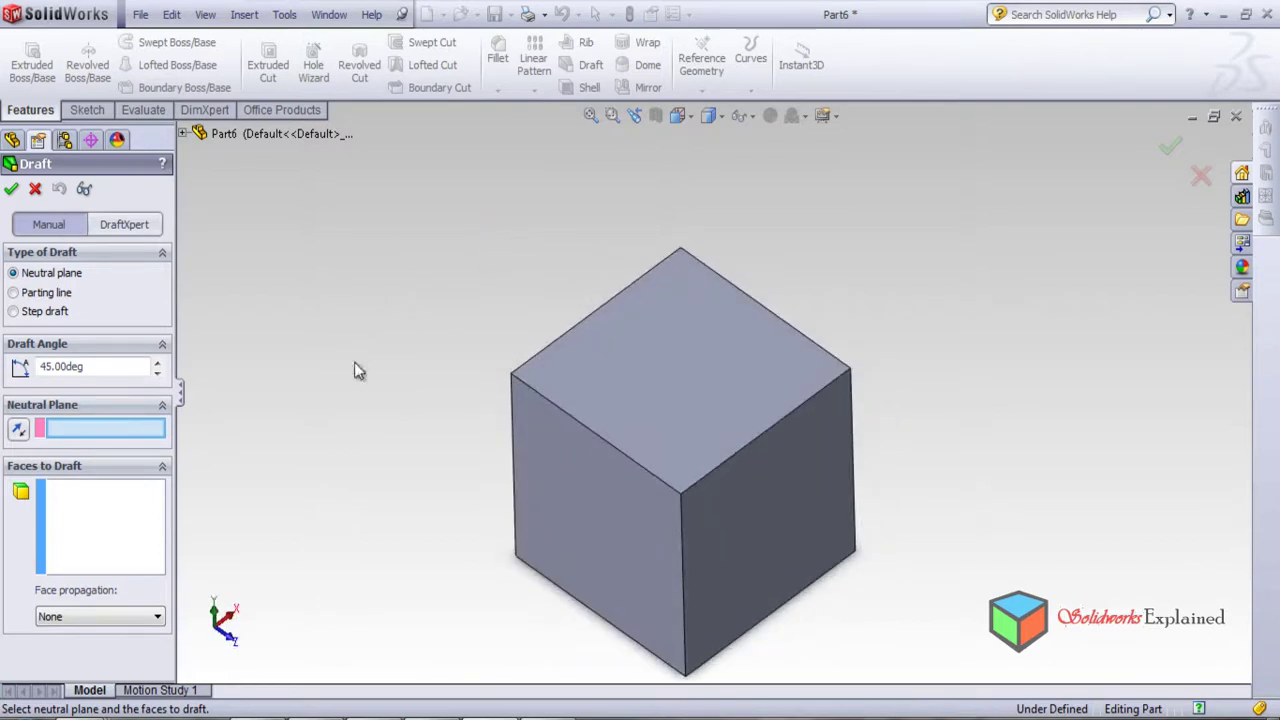
left_click(646, 355)
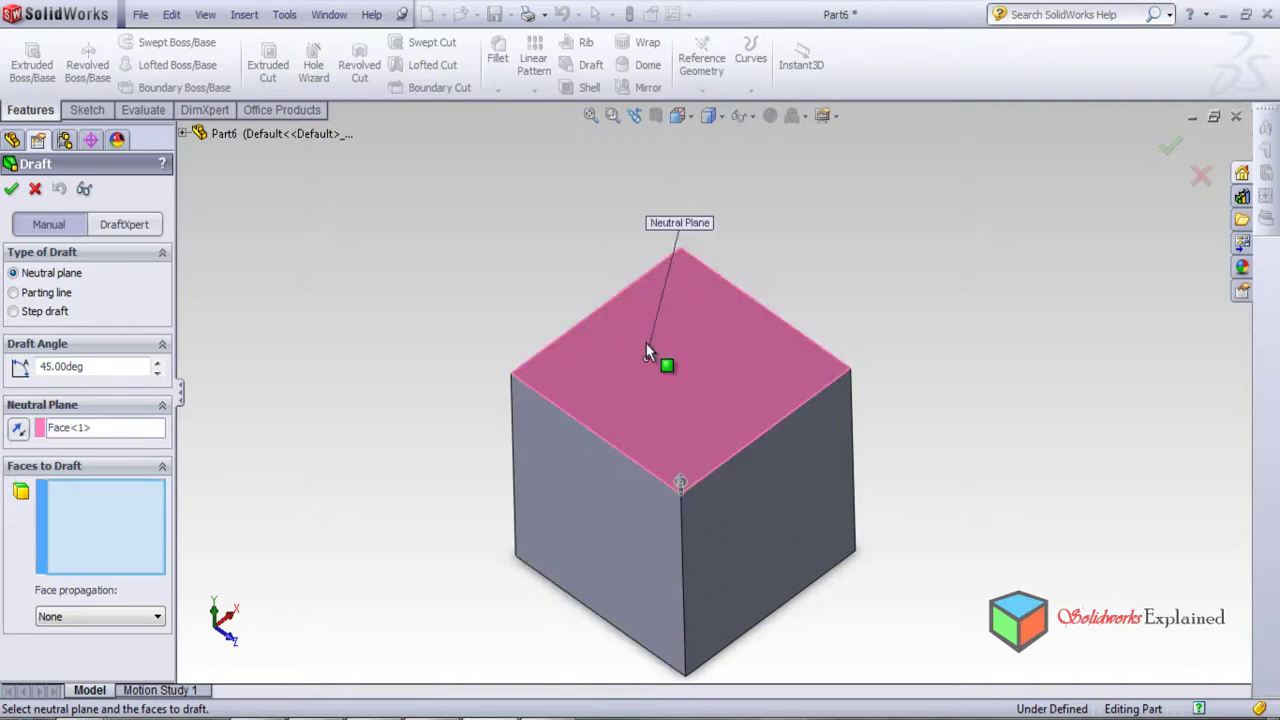
left_click(602, 515)
middle_click_drag(514, 506, 308, 472)
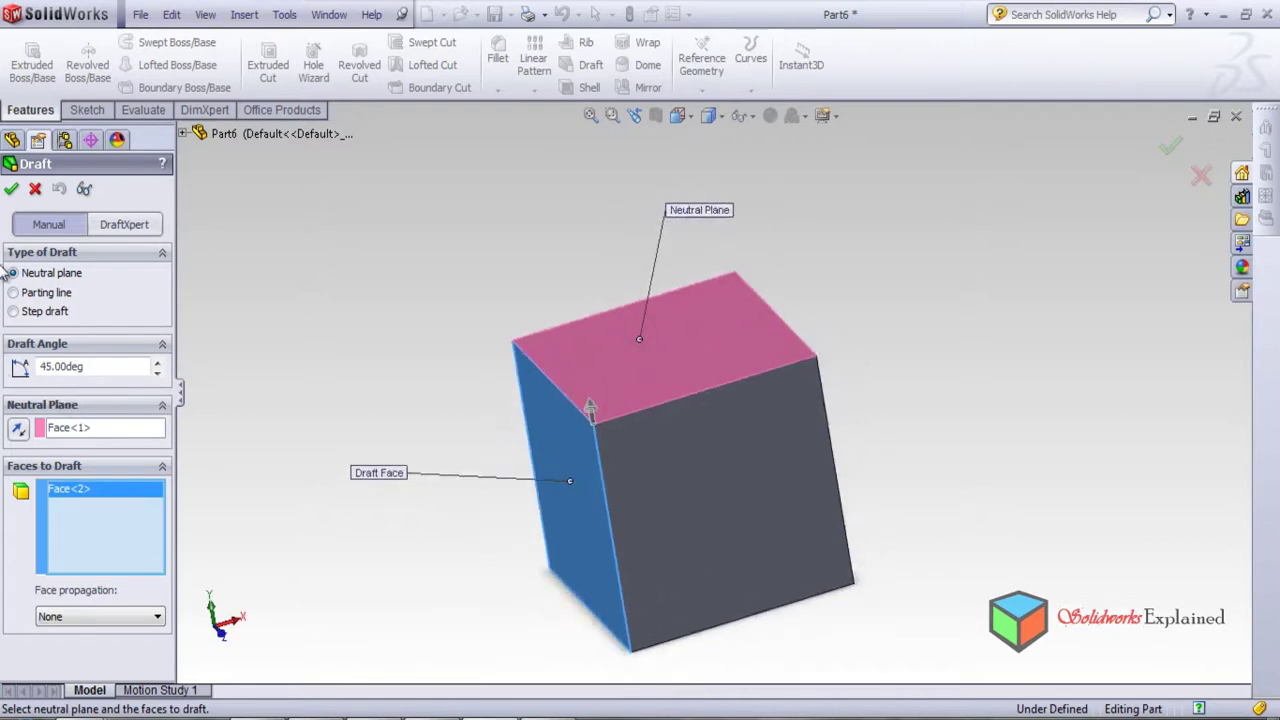
left_click(11, 188)
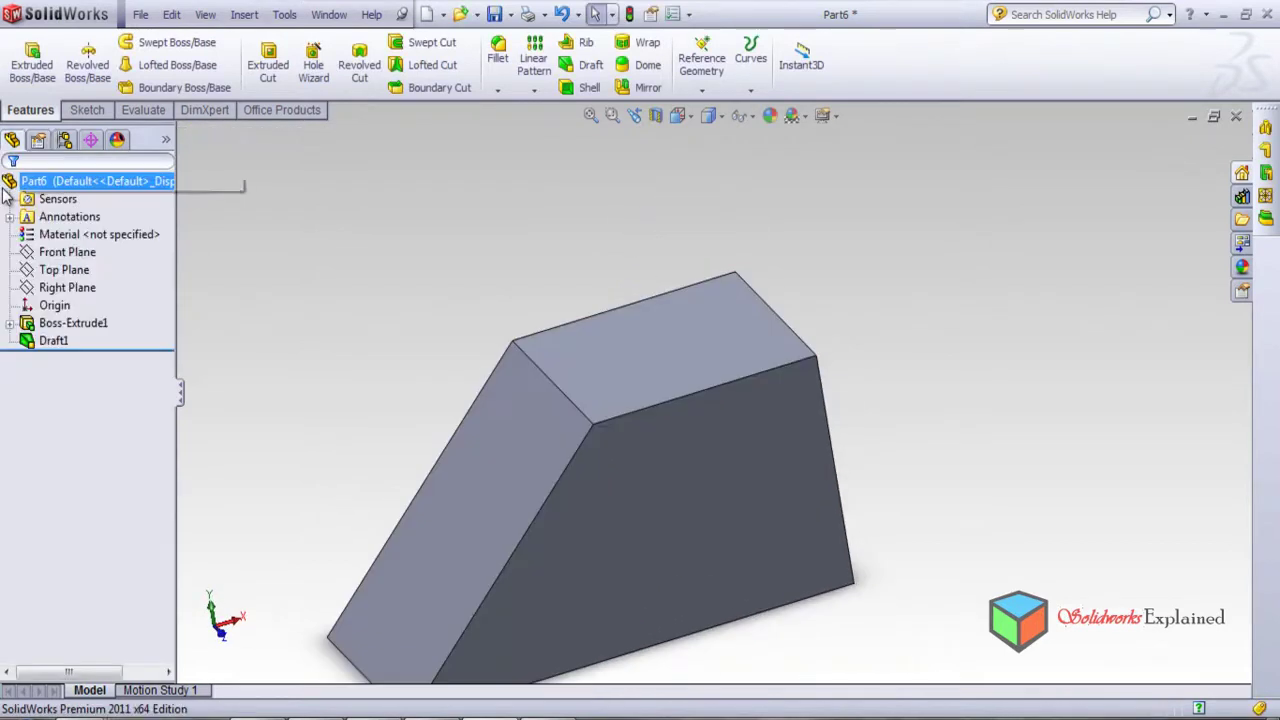
- Edit the 45-degree neutral plane draft to reverse its direction, apply it, and inspect the side face
scroll(500, 448, "down", 3)
scroll(500, 450, "up", 5)
middle_click_drag(500, 457, 691, 525, "ctrl")
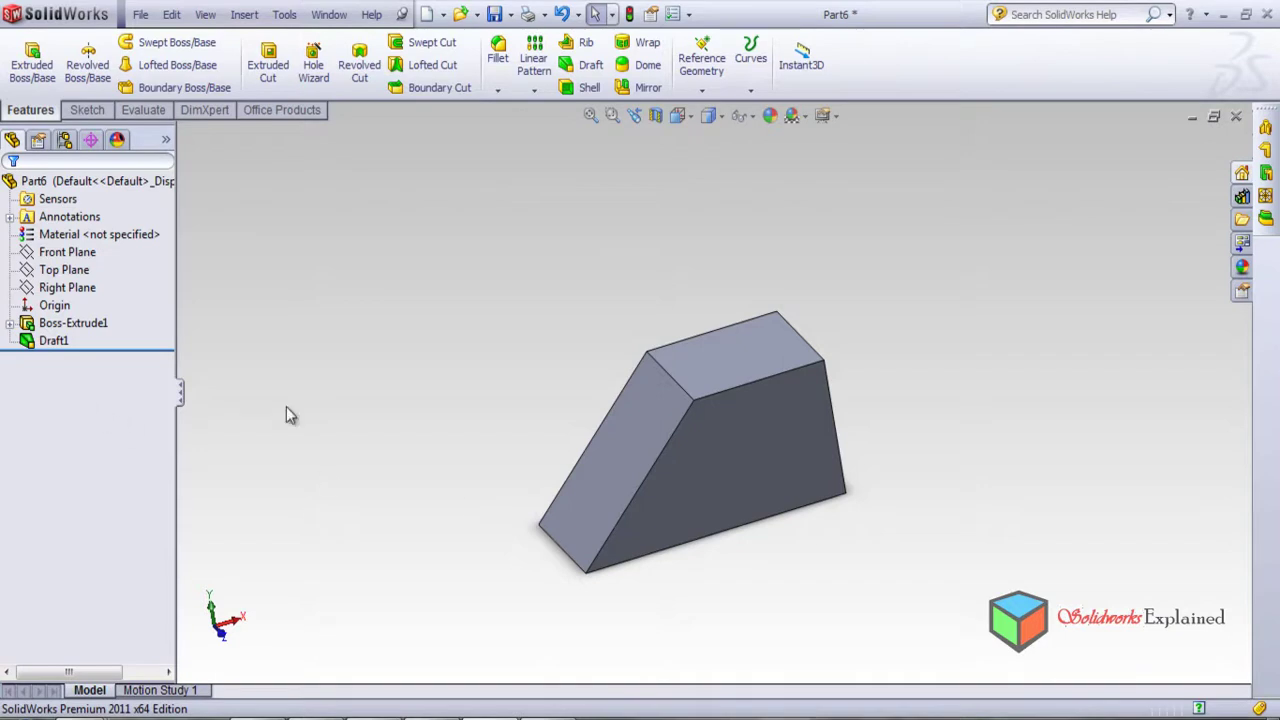
right_click(48, 340)
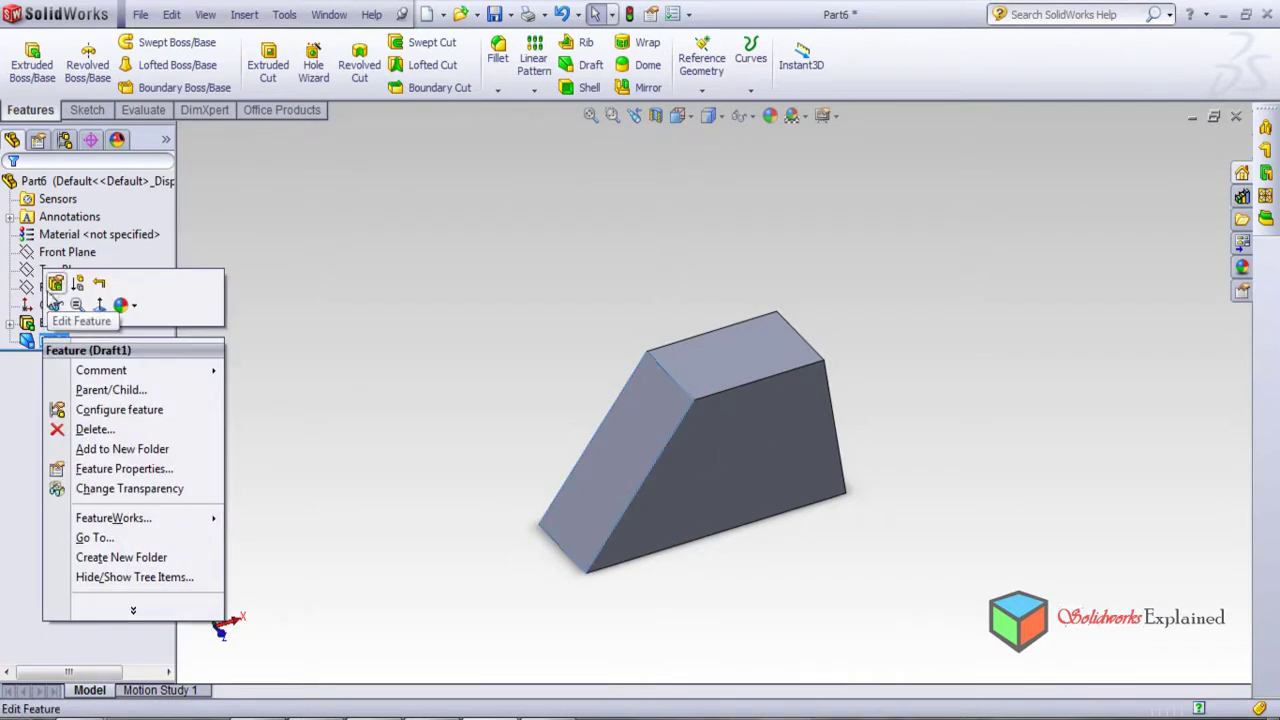
left_click(55, 285)
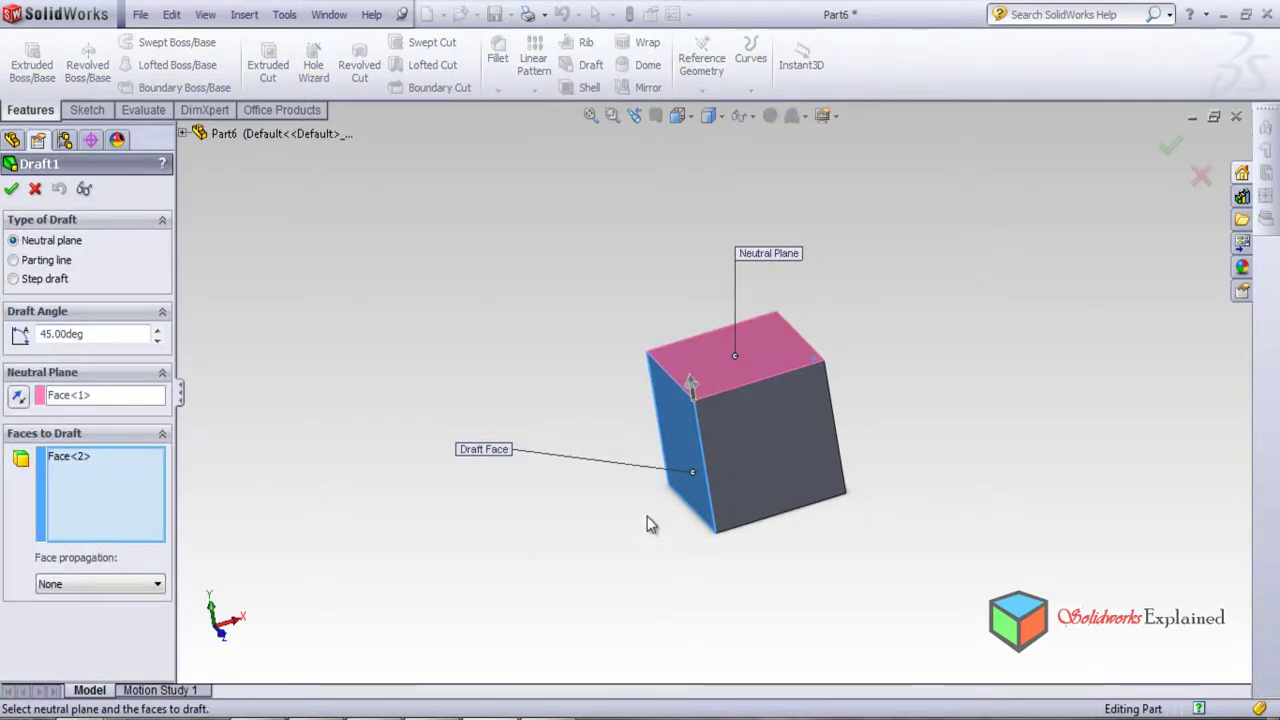
left_click(19, 398)
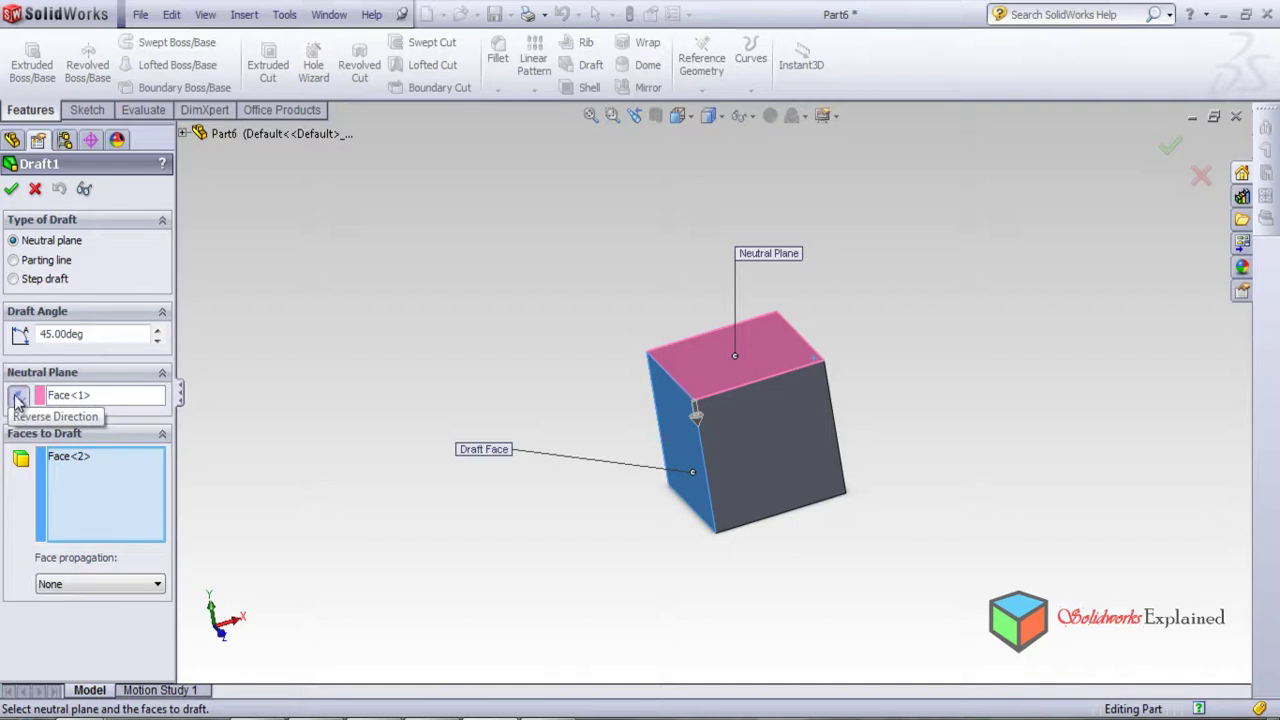
left_click(11, 190)
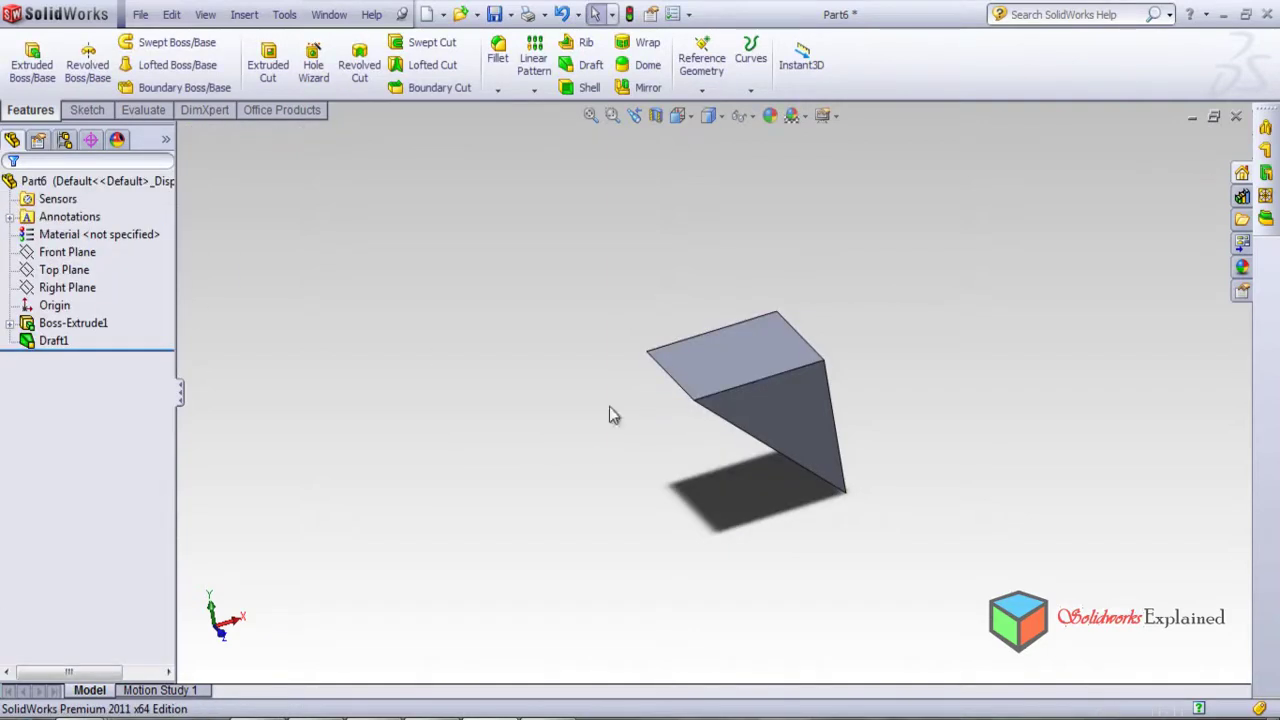
middle_click_drag(691, 451, 593, 429)
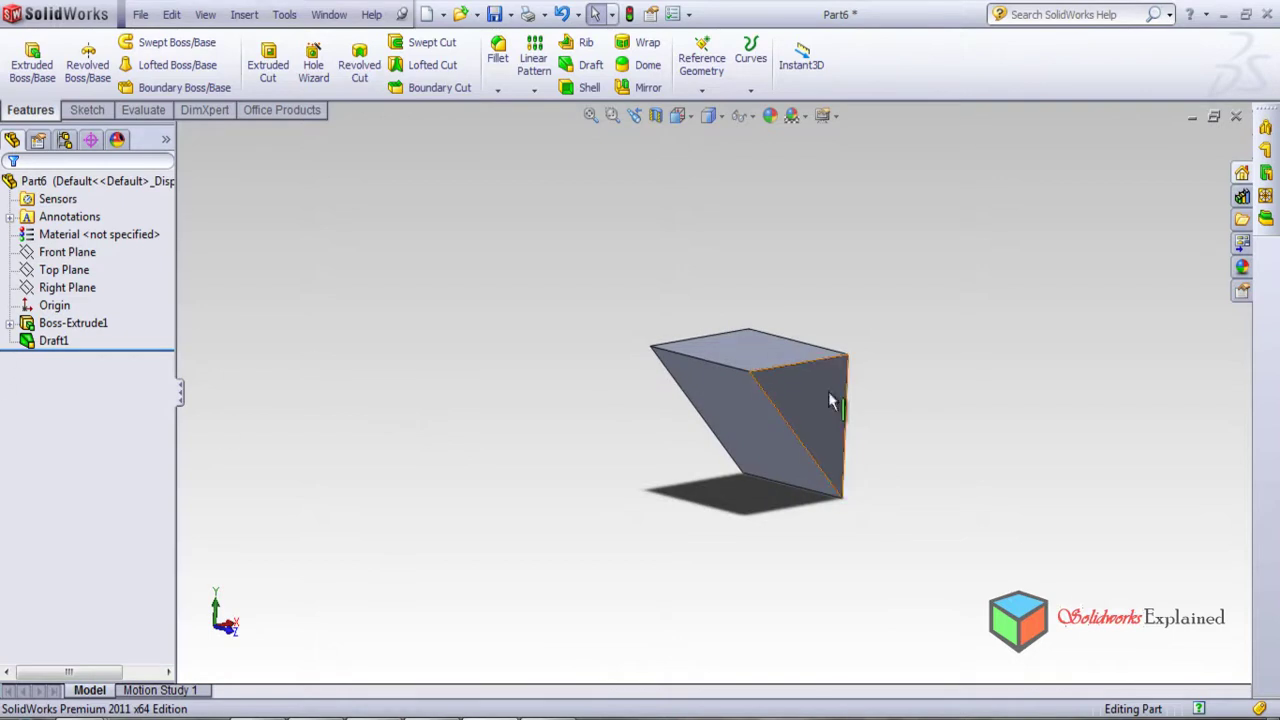
middle_click_drag(840, 379, 792, 409)
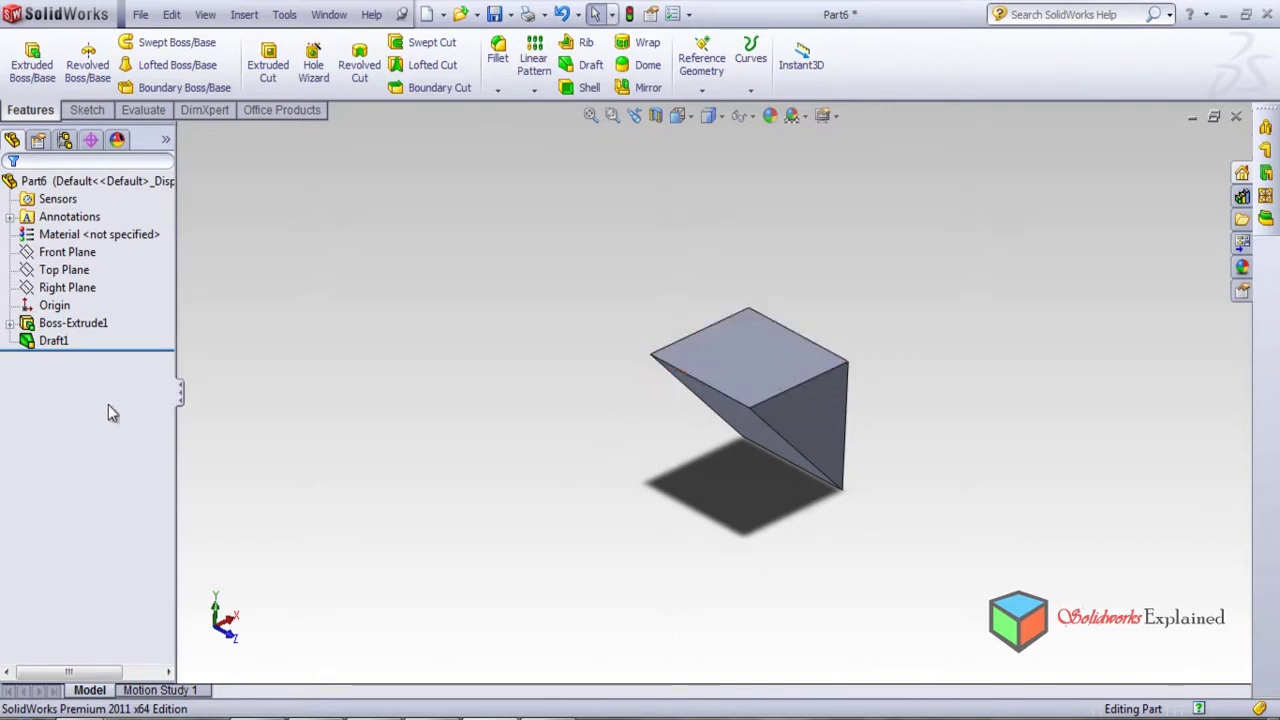
- Flip the neutral plane draft back to its original direction and set its draft angle to 22 degrees
right_click(58, 341)
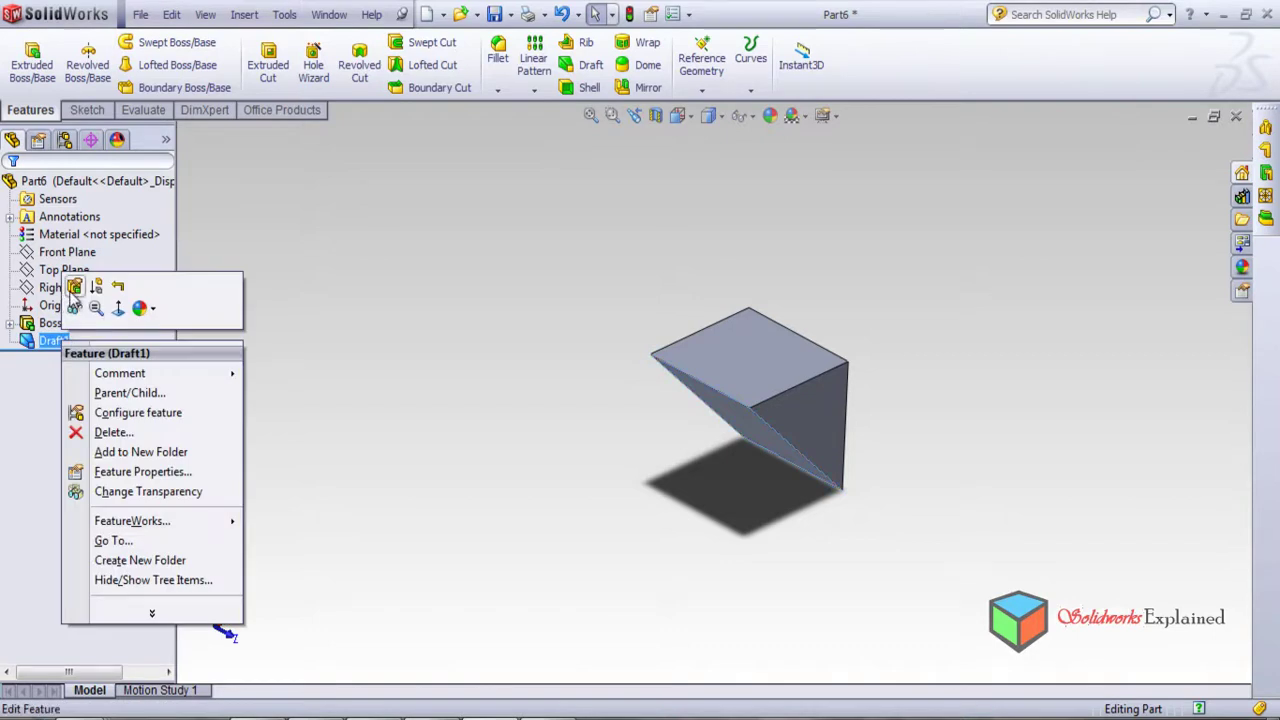
left_click(74, 287)
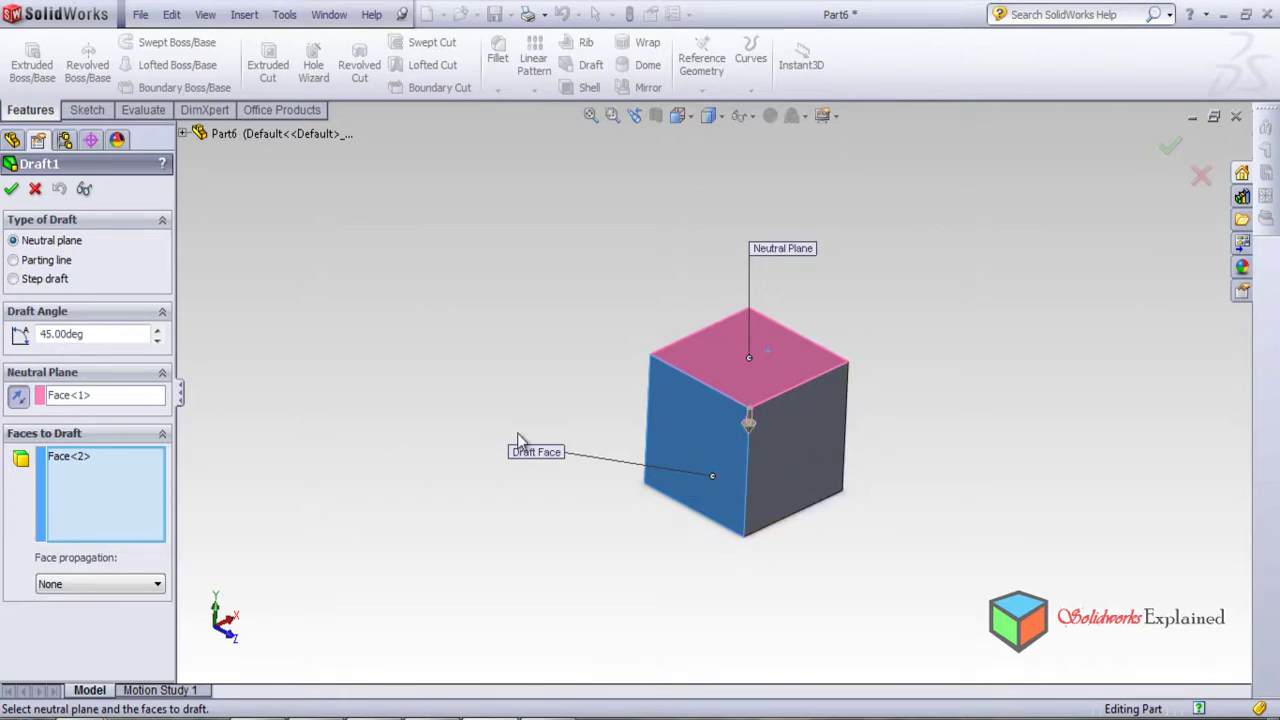
left_click(18, 395)
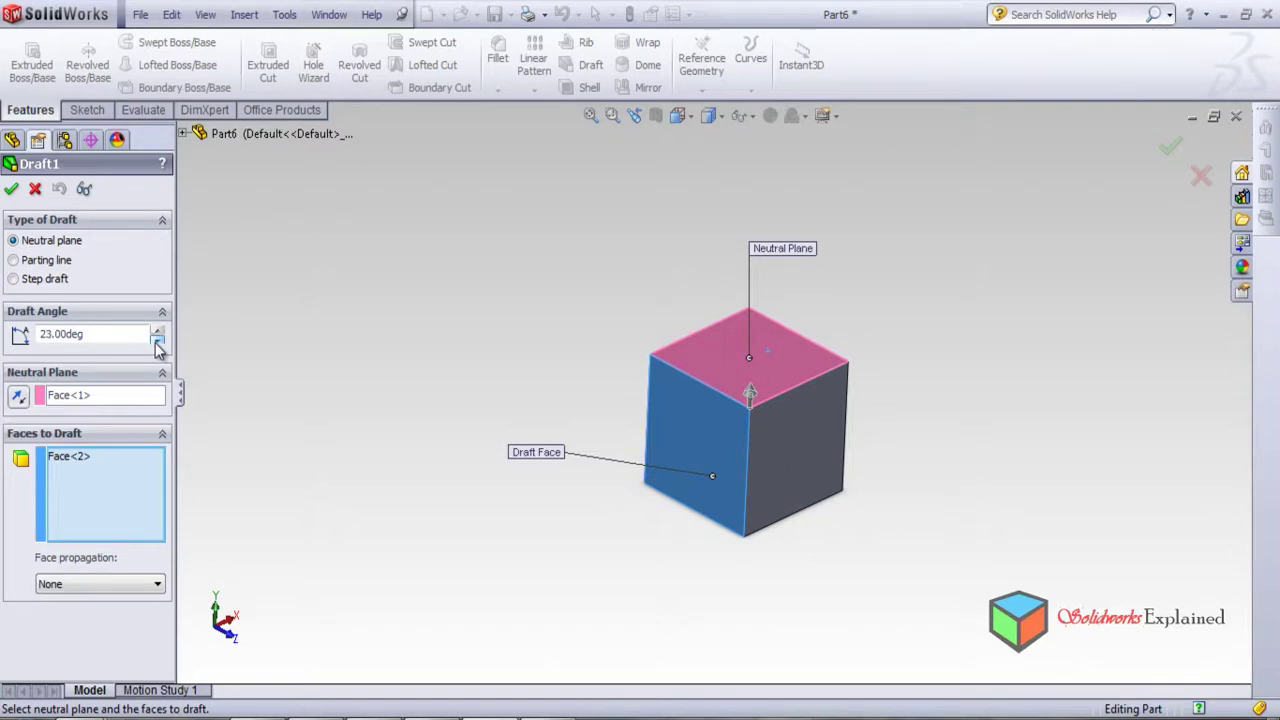
middle_click_drag(421, 443, 351, 414)
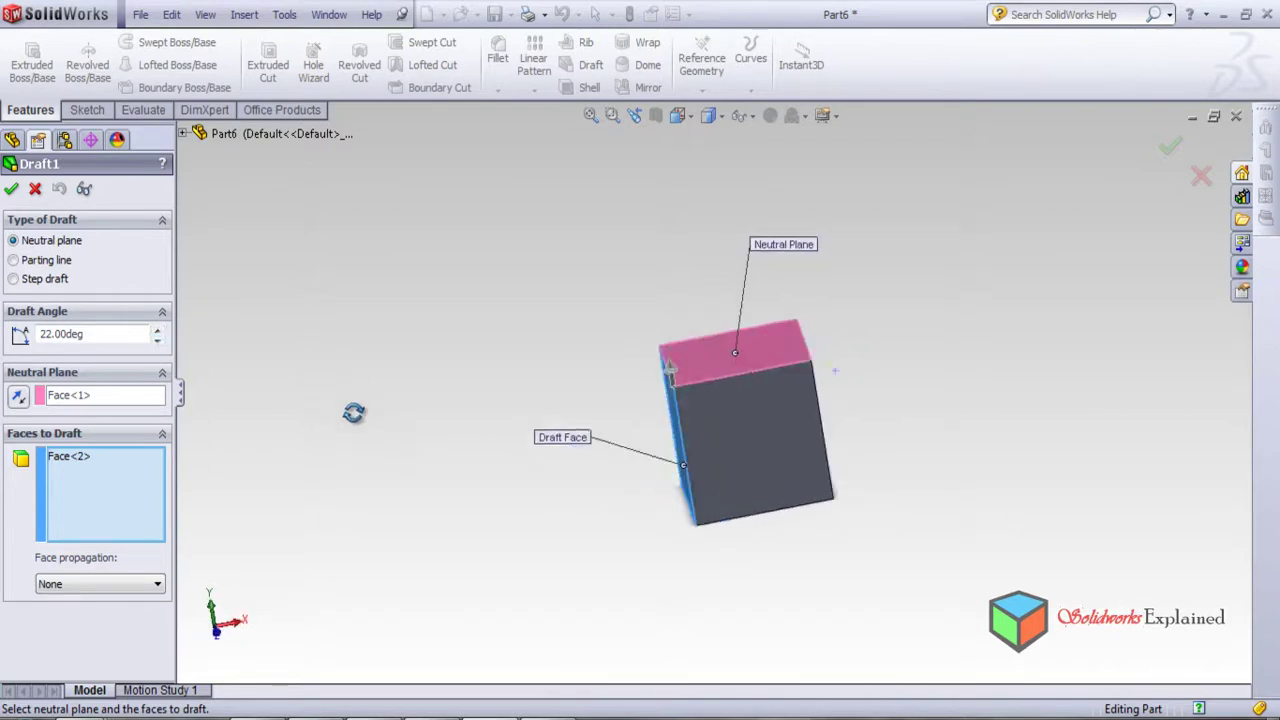
left_click(12, 190)
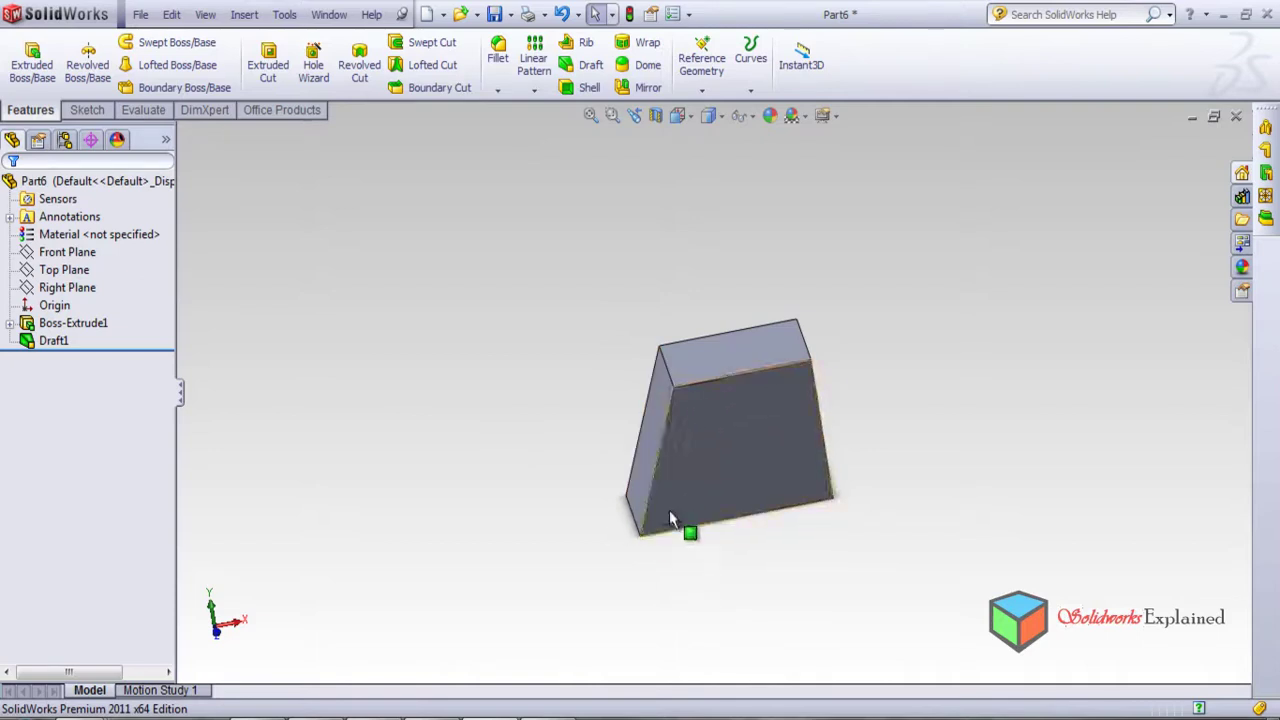
right_click(50, 341)
left_click(58, 287)
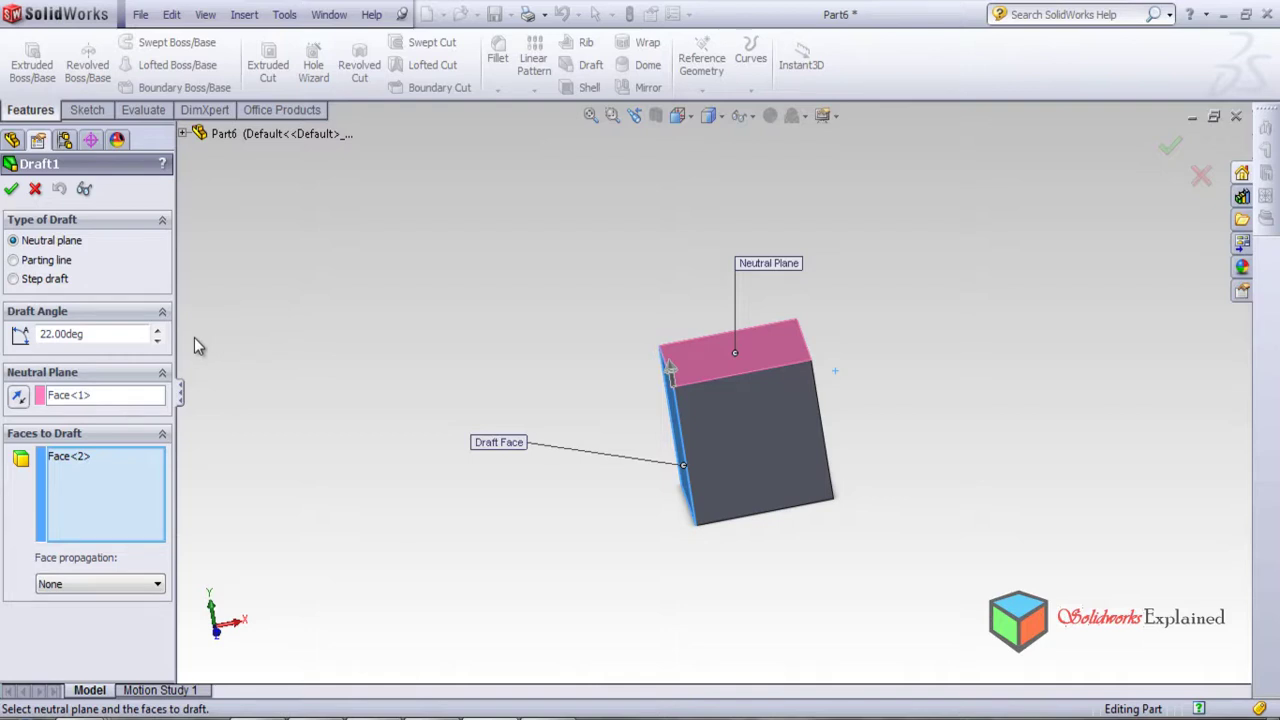
middle_click_drag(297, 376, 224, 355)
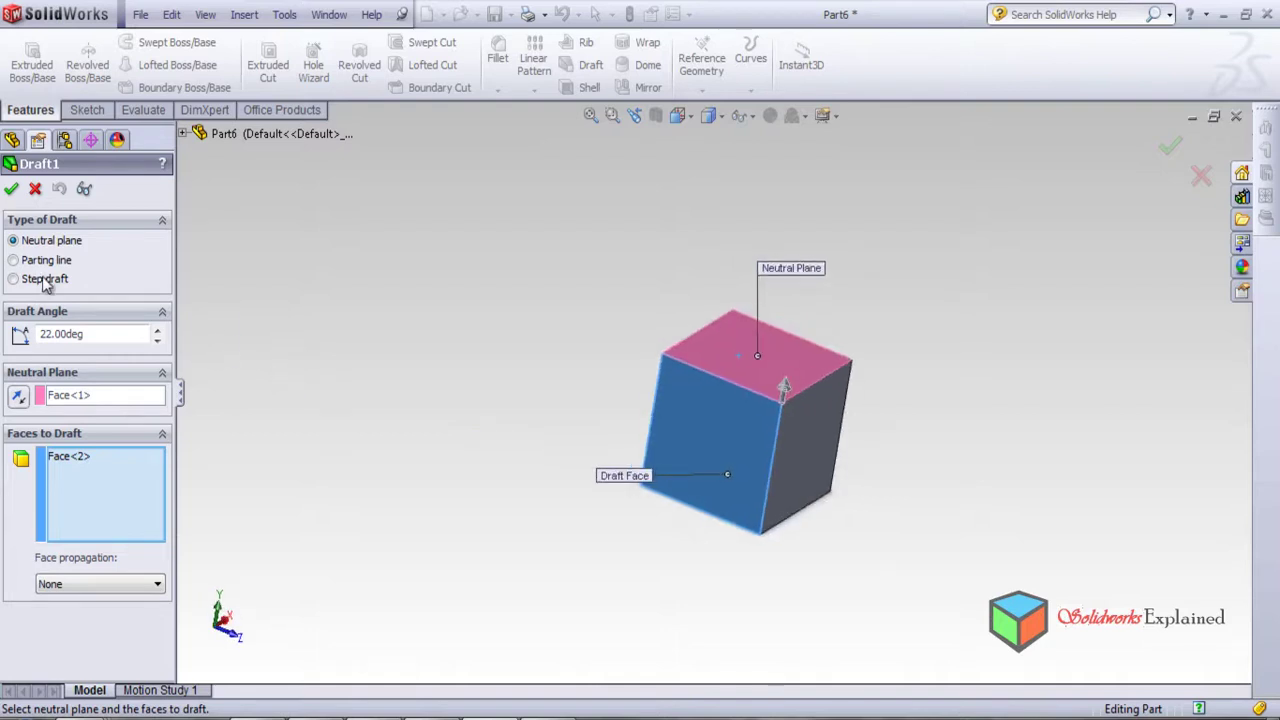
left_click(34, 188)
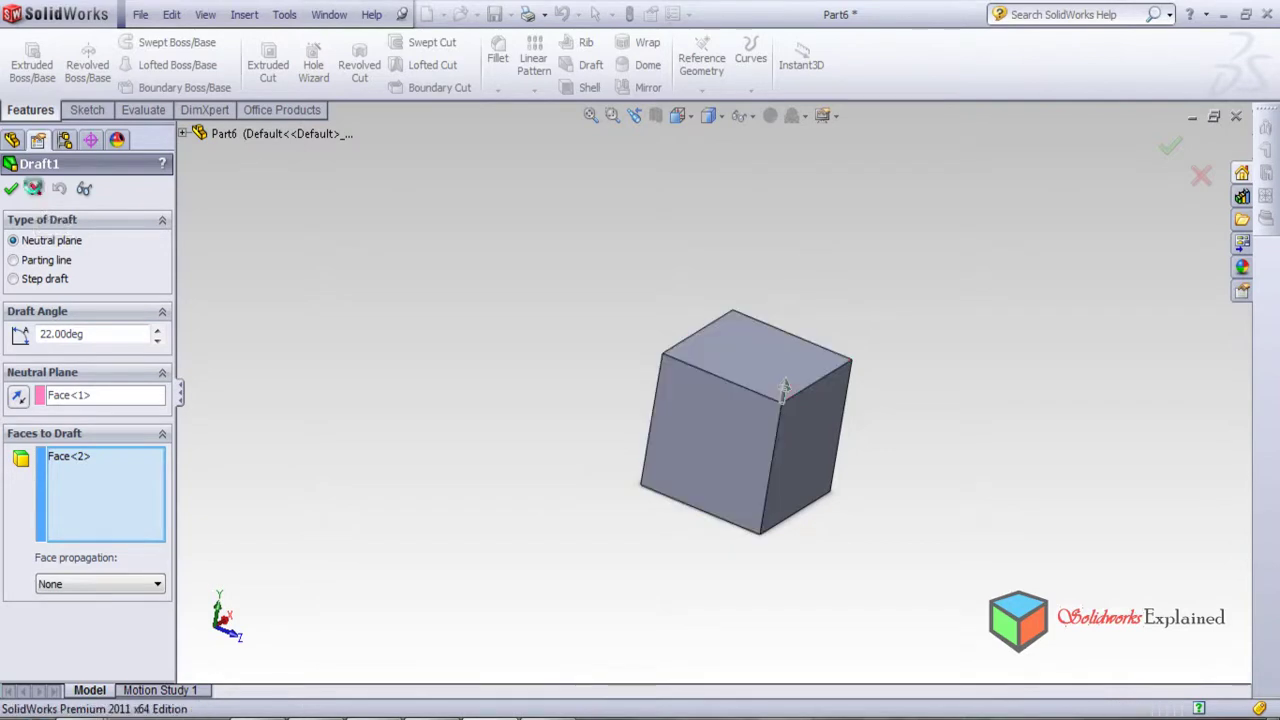
key("Return")
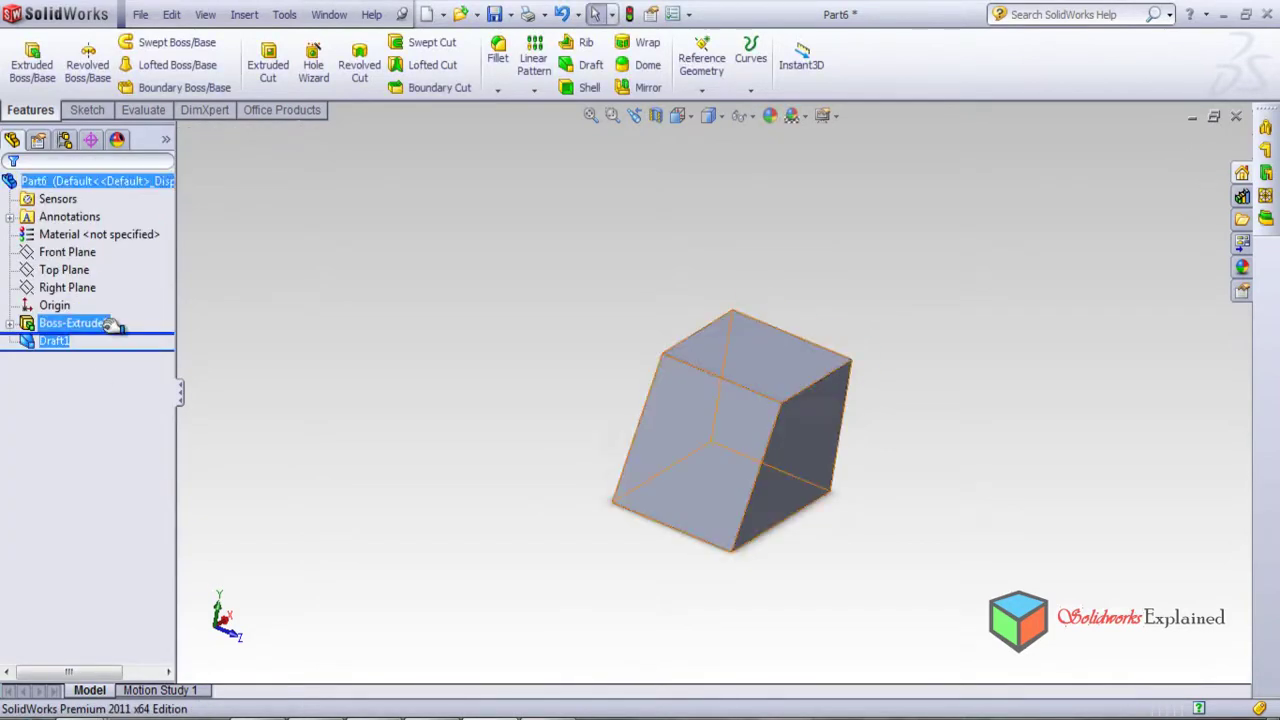
- Roll the model back to before Draft1 and begin a new Draft feature with Parting line as the type
left_click_drag(110, 326, 110, 333)
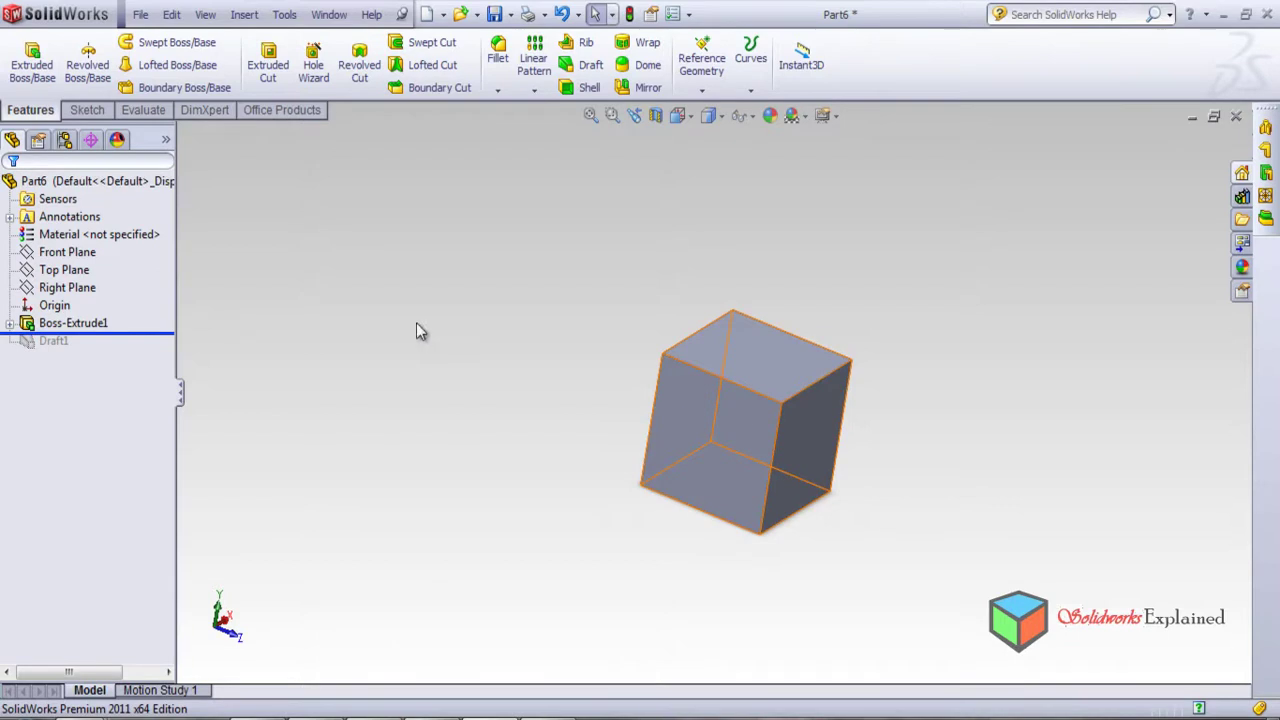
left_click(585, 66)
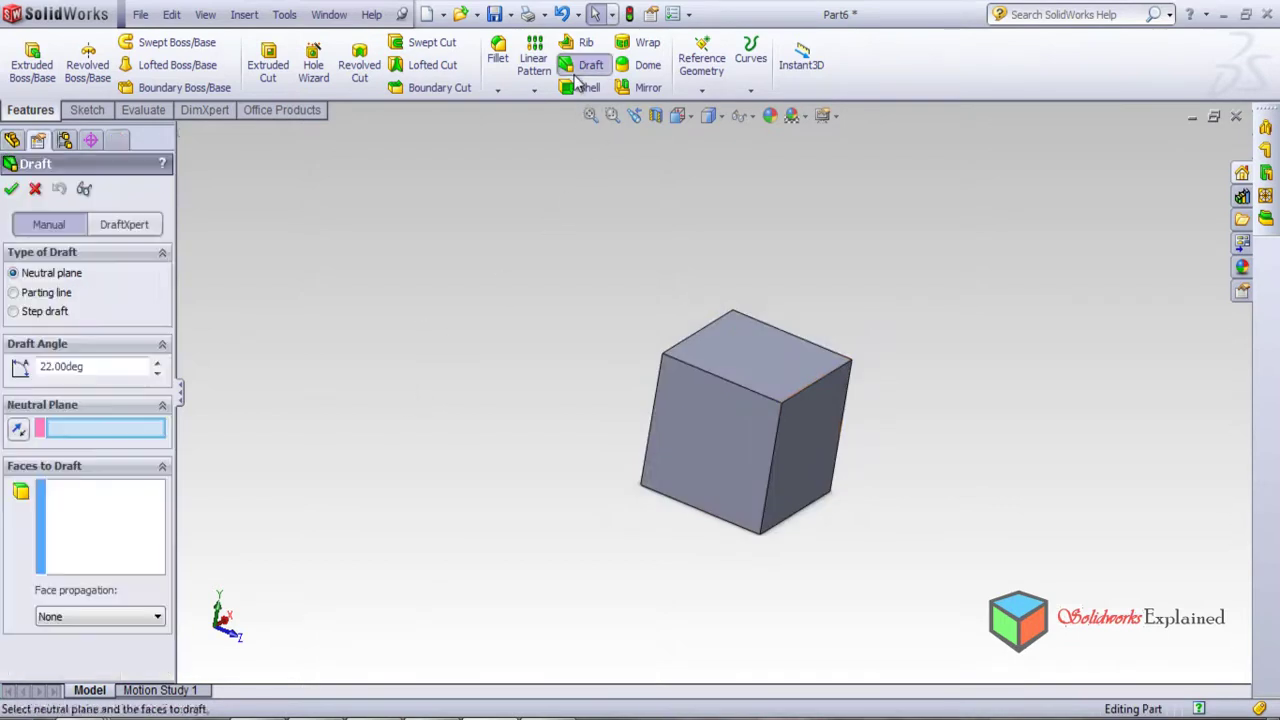
left_click(47, 296)
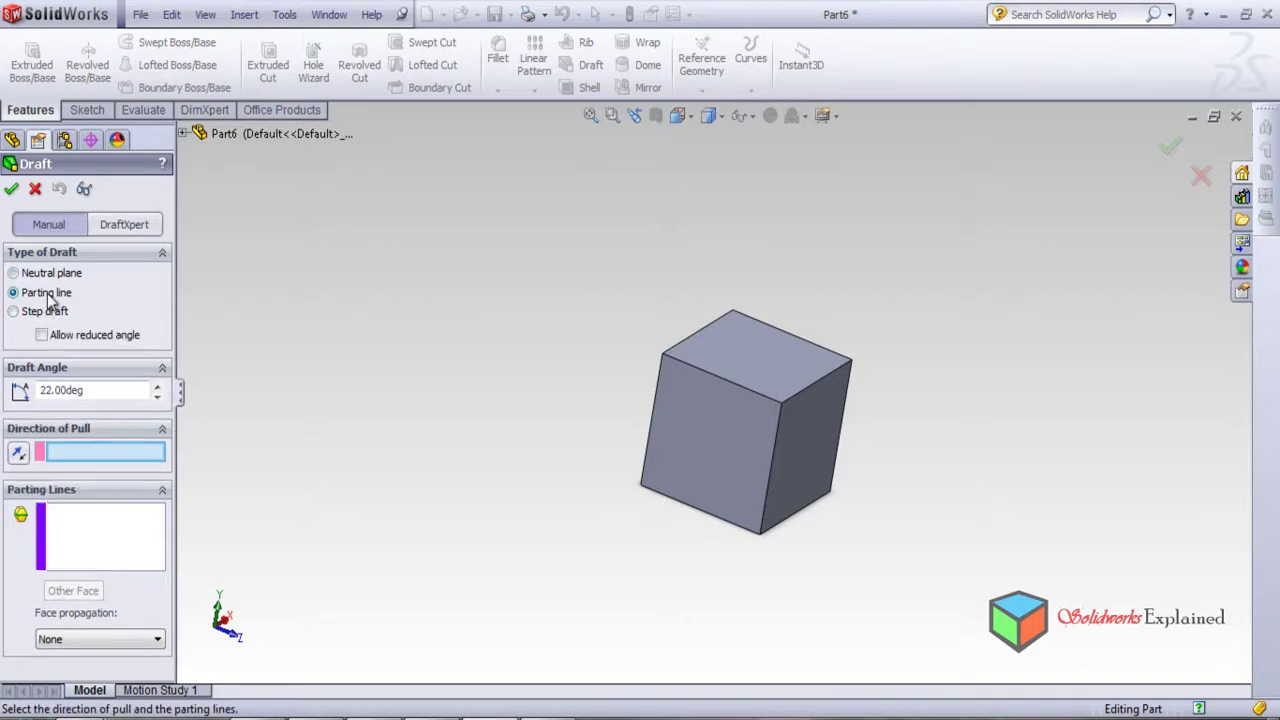
- Draft the cube's top face at 22 degrees, using one top edge as direction of pull and the adjacent top edge as parting line
middle_click_drag(556, 497, 257, 513)
middle_click_drag(459, 446, 497, 653)
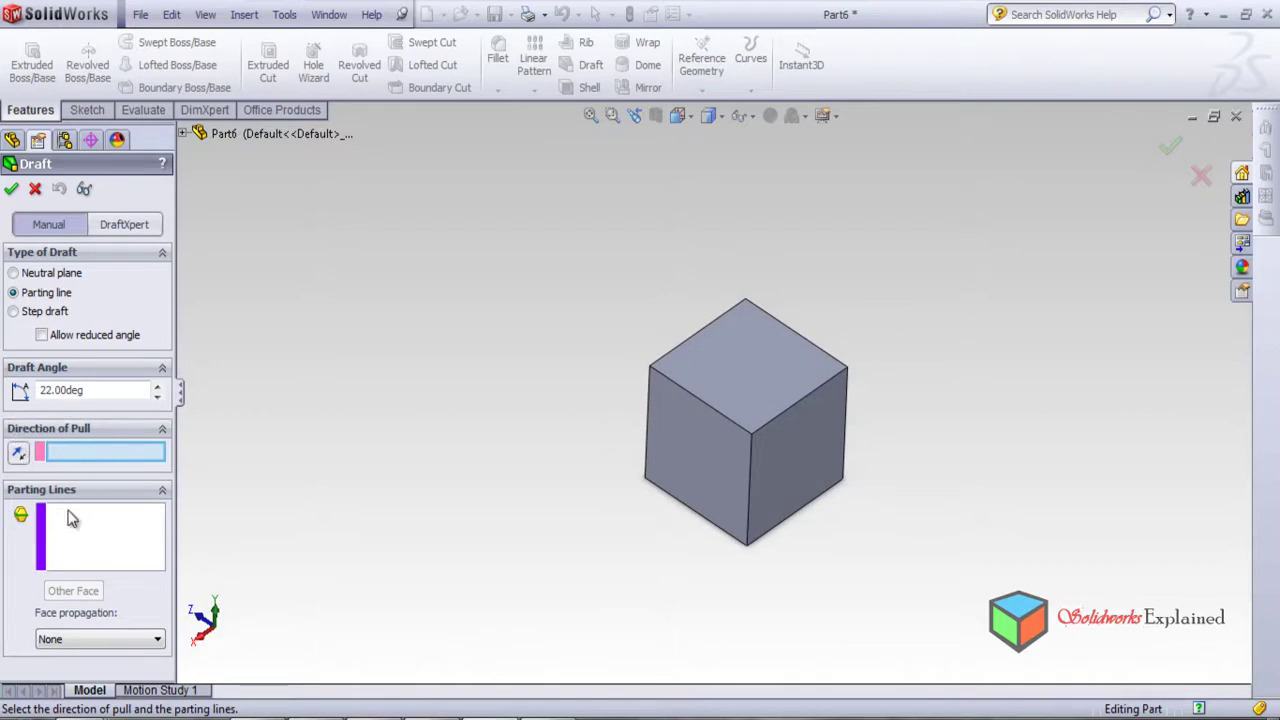
left_click(772, 430)
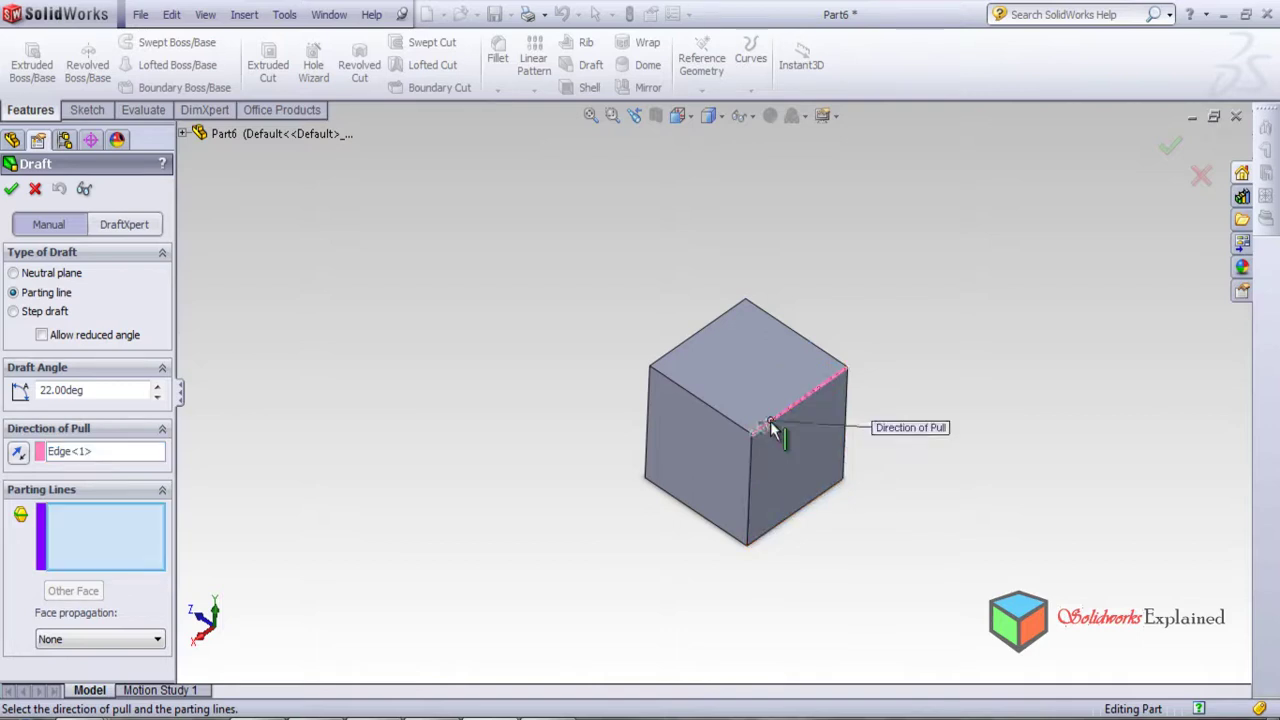
left_click(703, 411)
scroll(957, 490, "down", 2)
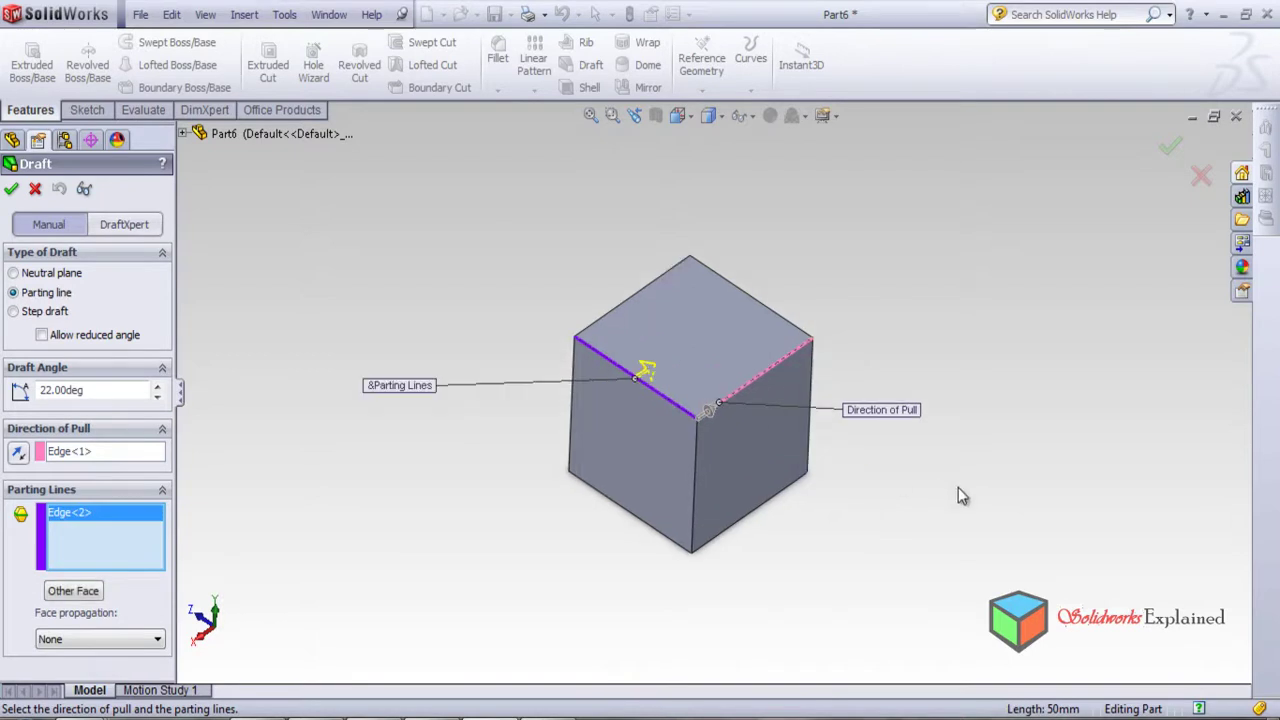
mouse_move(794, 518)
middle_mouse_down()
mouse_move(803, 300)
mouse_move(787, 541)
middle_mouse_up()
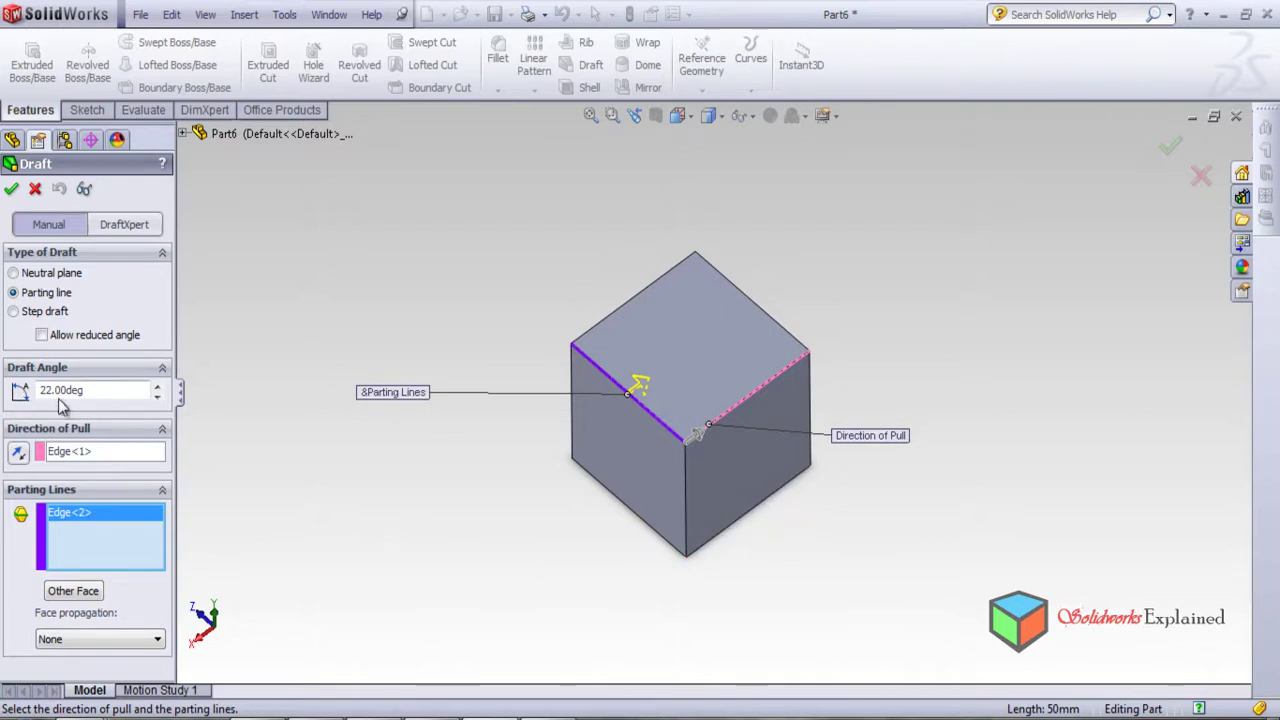
left_click(11, 189)
middle_click_drag(473, 485, 447, 385)
key("f")
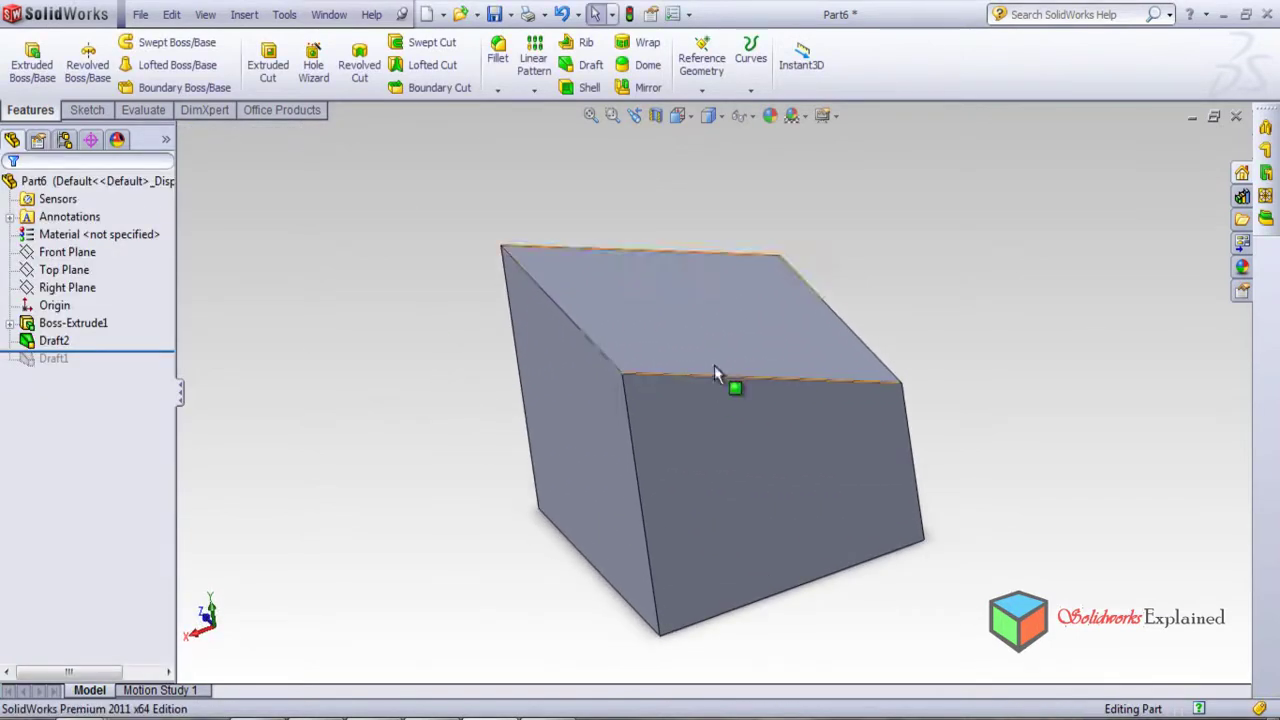
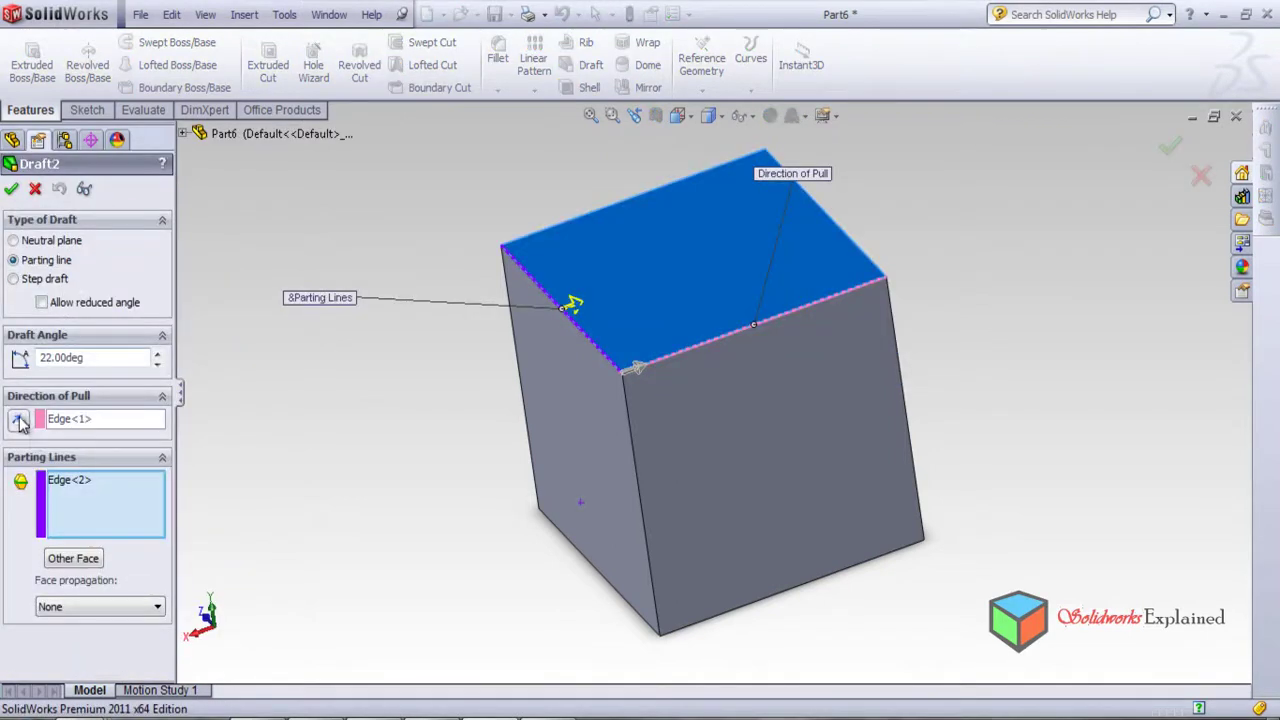
- Apply a reversed direction of pull to the parting line draft and review its settings
left_click(11, 188)
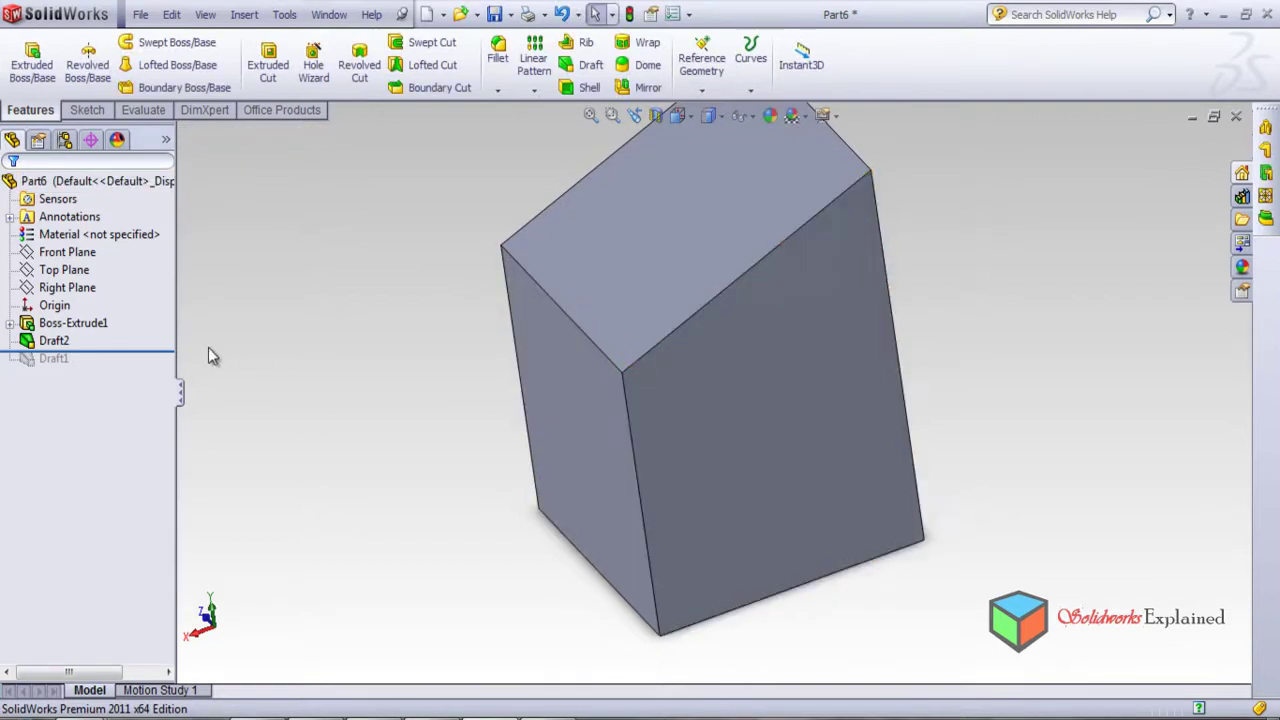
left_click(54, 340)
right_click(54, 340)
left_click(76, 287)
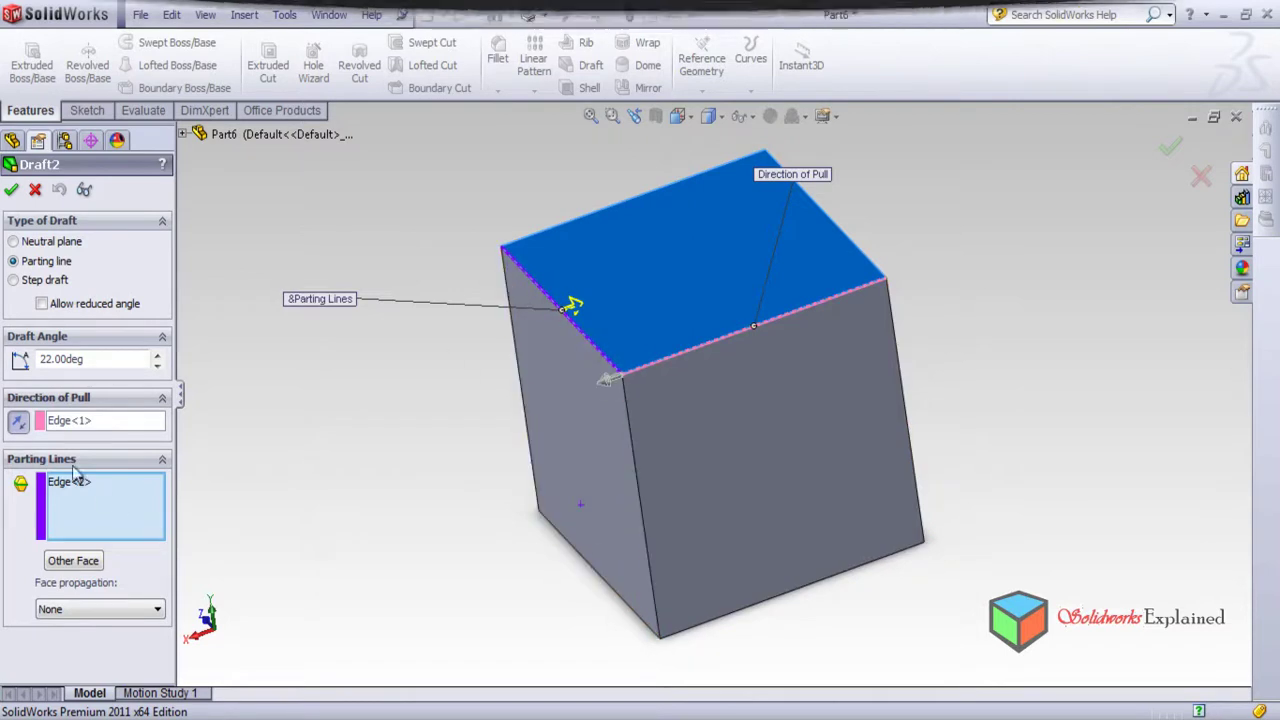
left_click(11, 189)
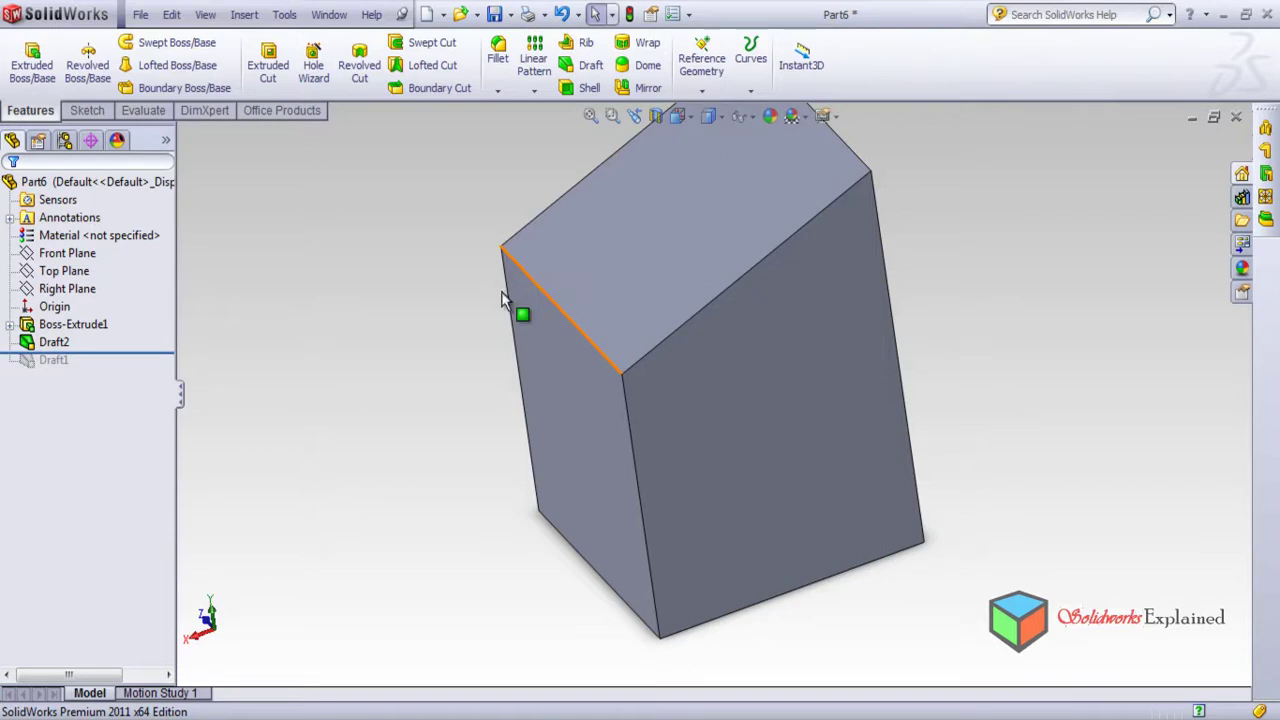
- Flip the direction of pull of the parting line draft back so the top face slopes downward
left_click(54, 342)
right_click(54, 342)
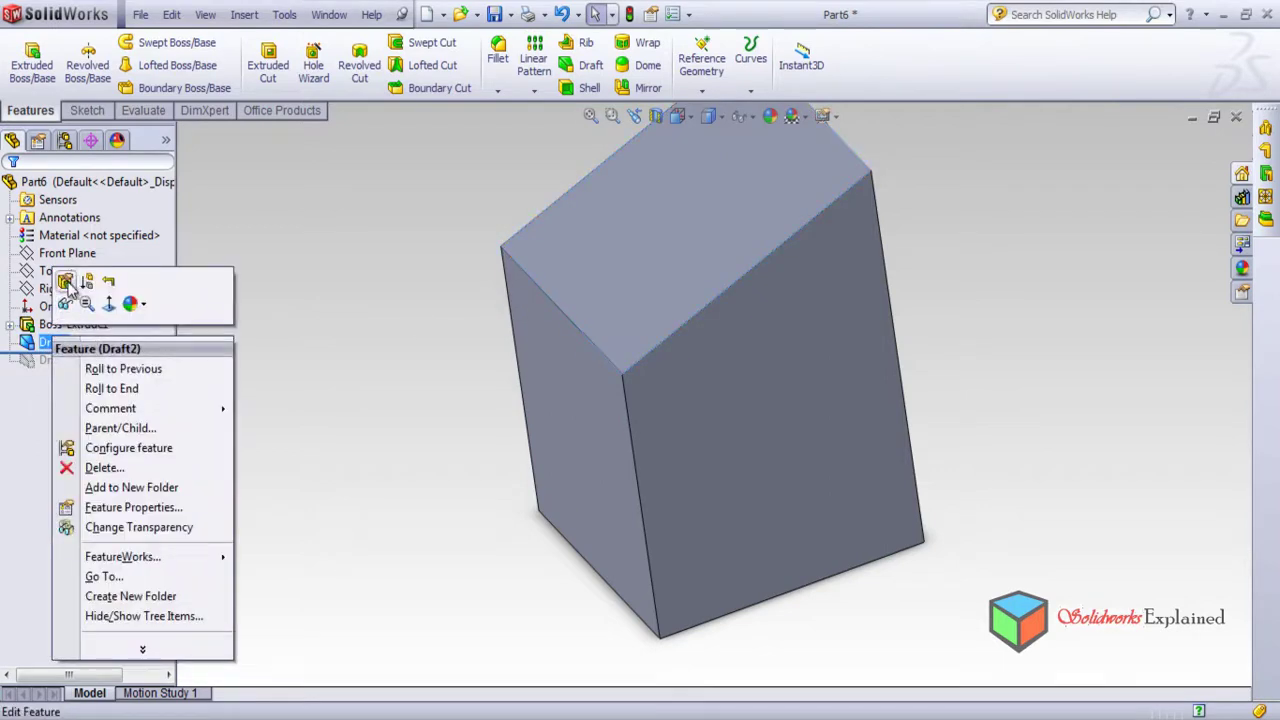
left_click(66, 284)
left_click(18, 425)
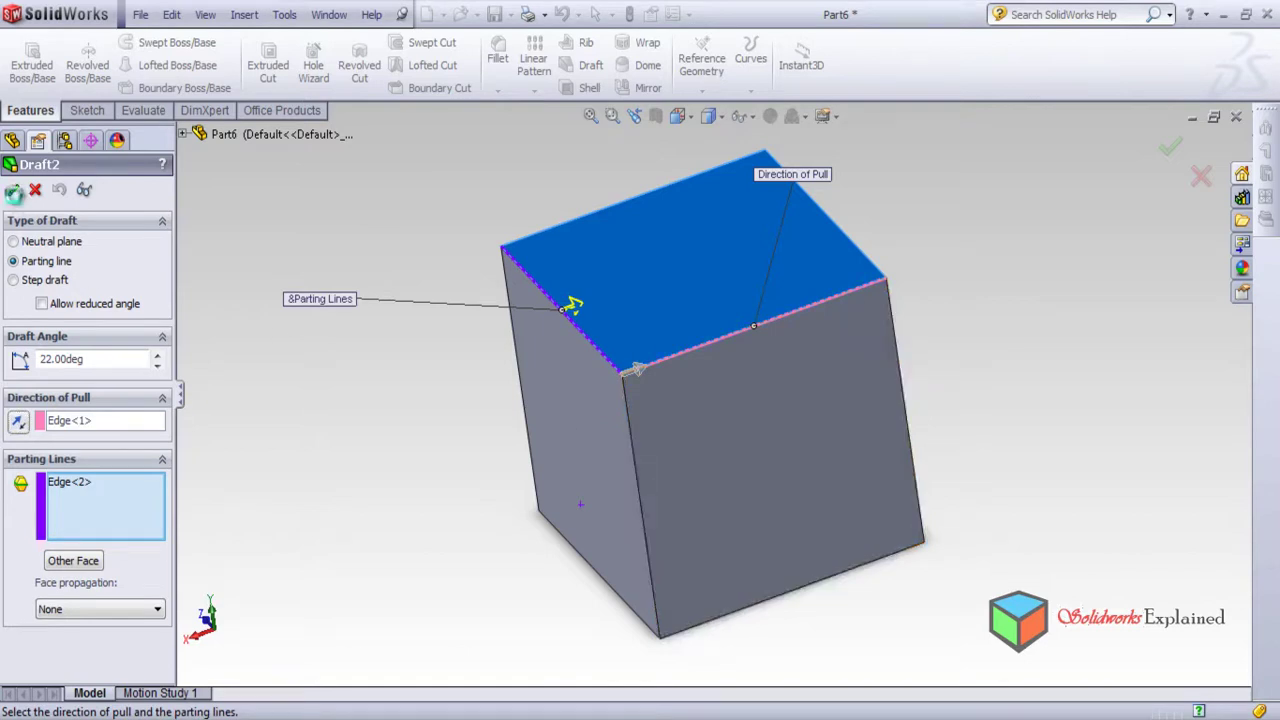
left_click(11, 190)
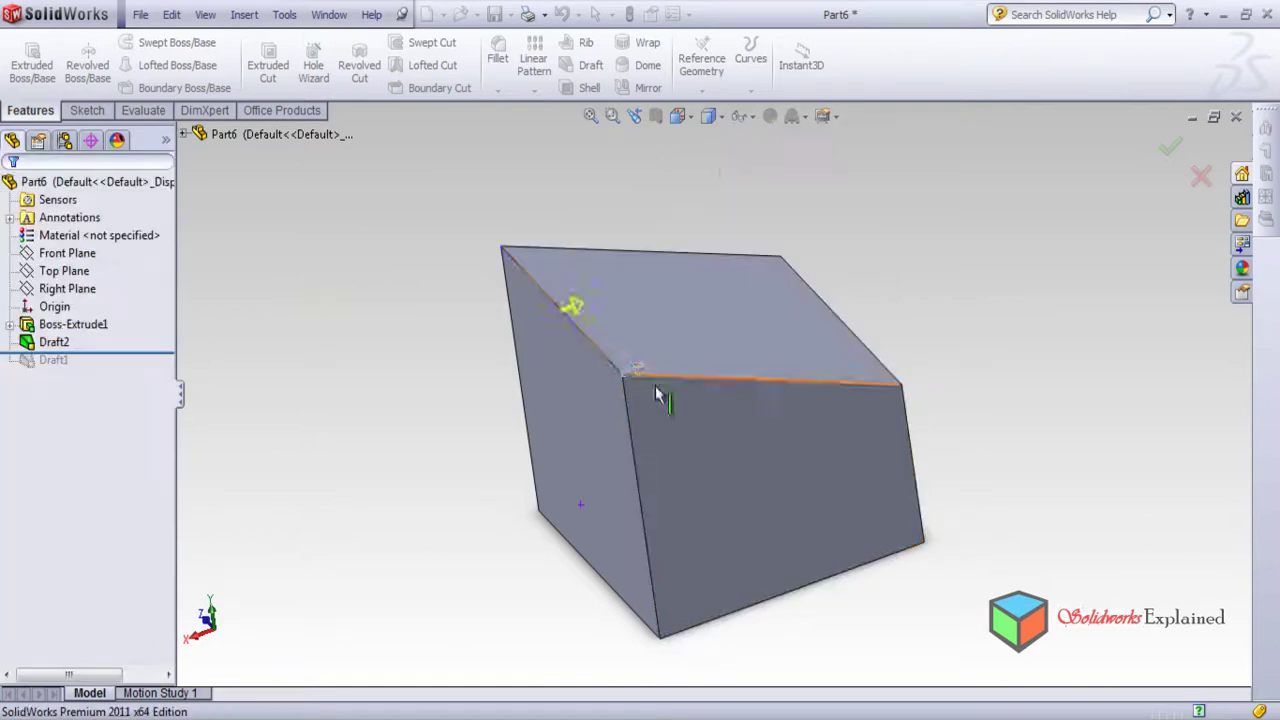
- Open the parting line draft's definition to examine its direction of pull and parting line
right_click(75, 342)
left_click(57, 281)
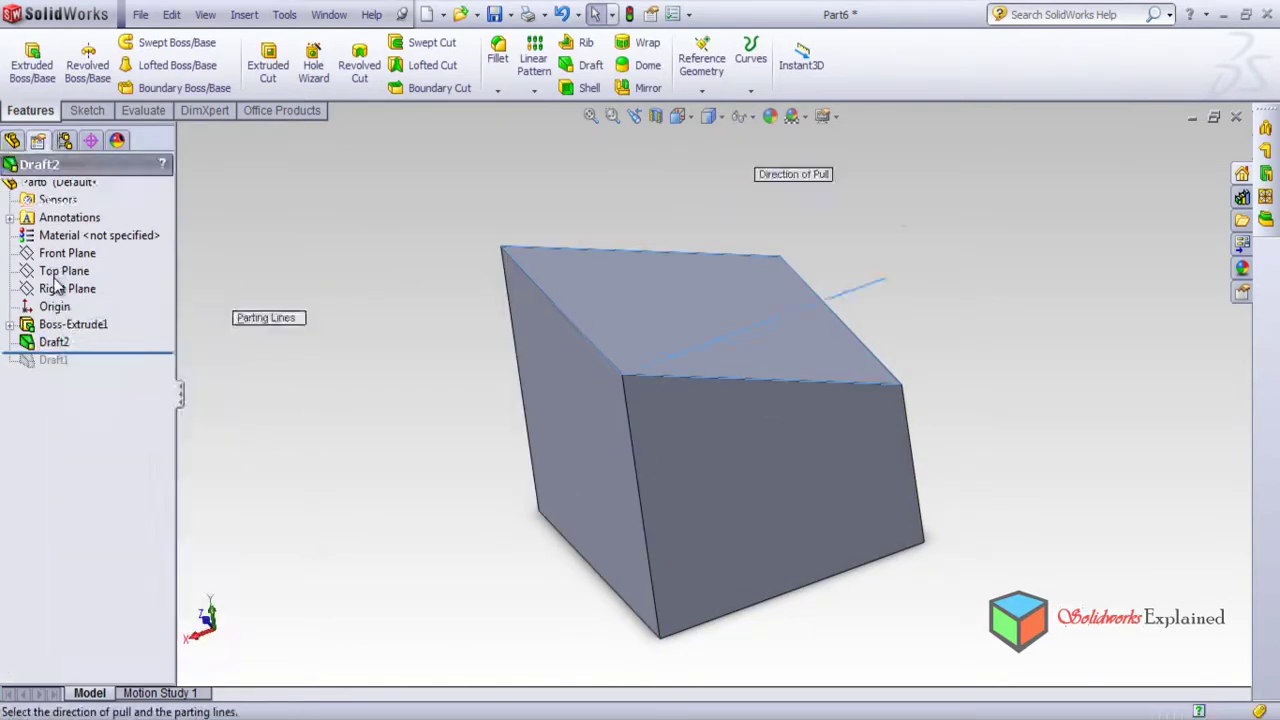
- Set the draft angle of the tapered step draft to 45 degrees and apply it
left_click(70, 284)
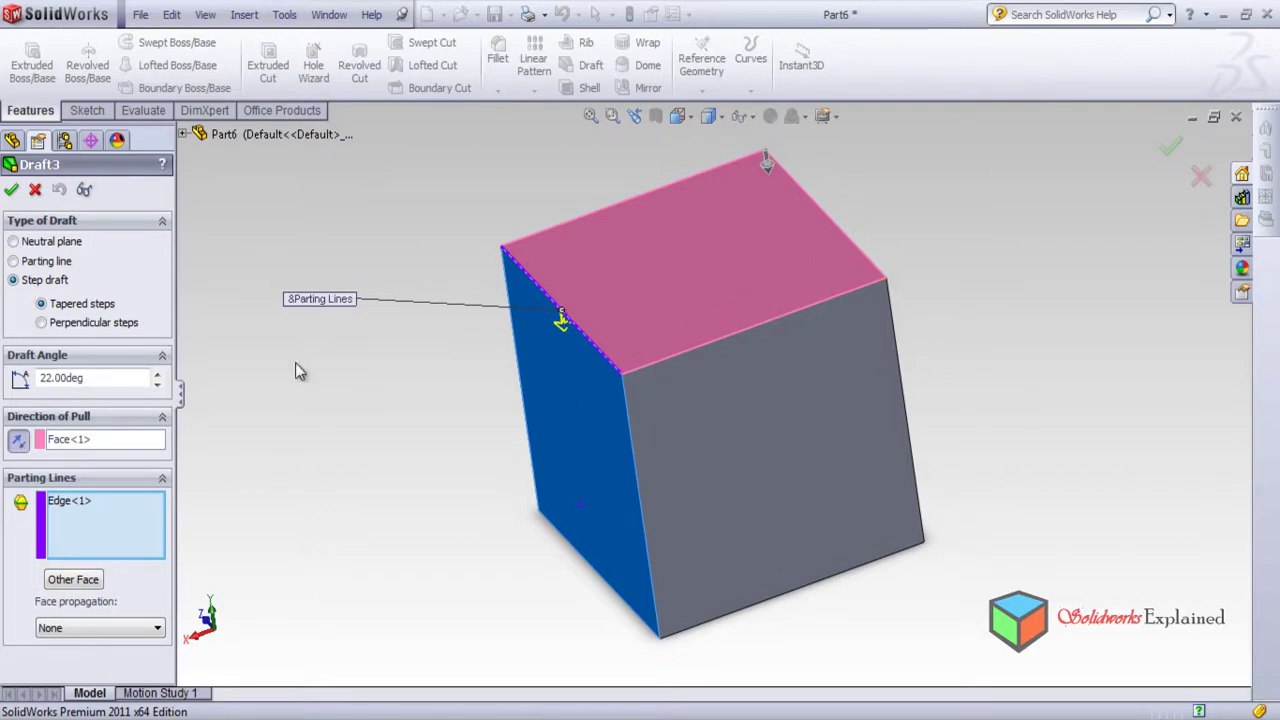
left_click(157, 374)
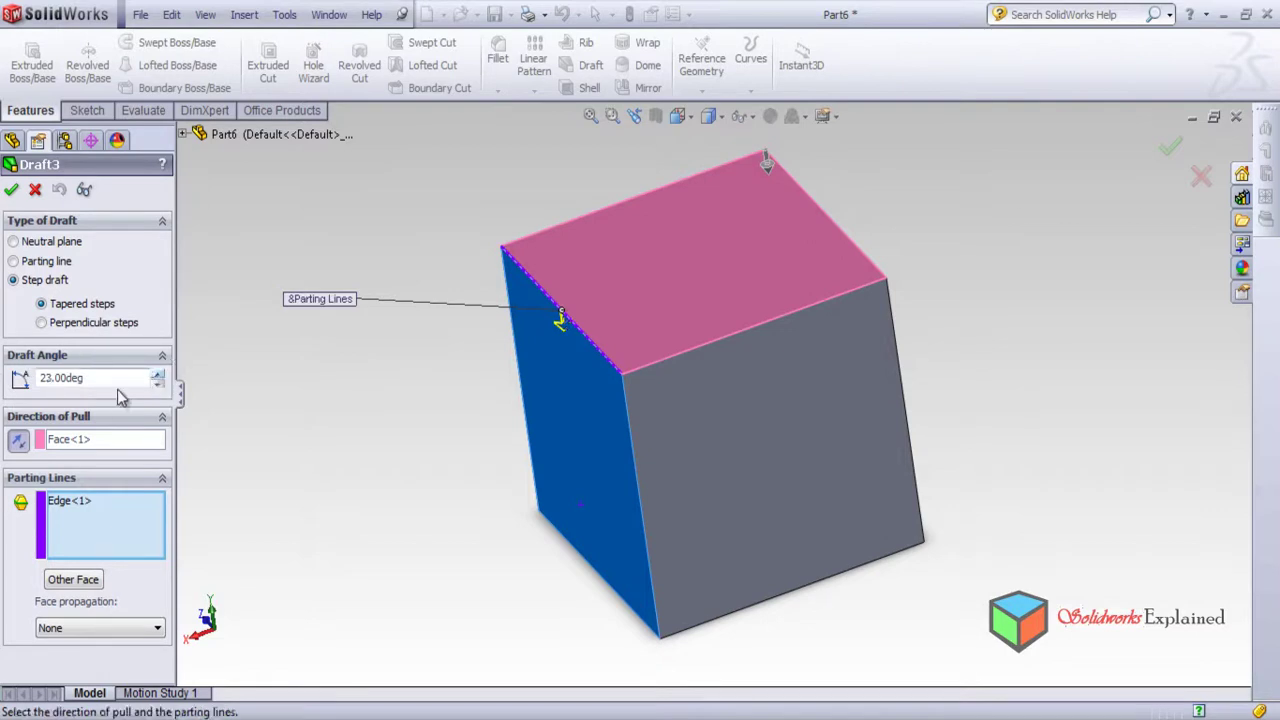
type("45")
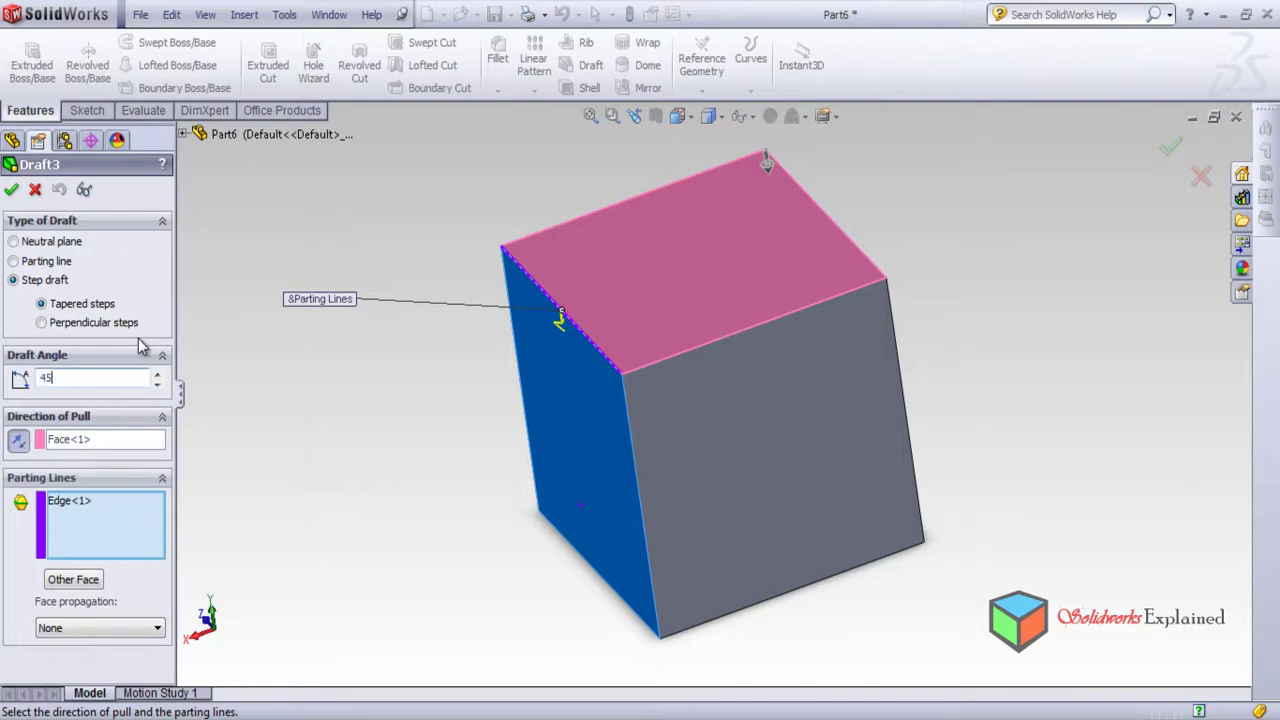
left_click(12, 190)
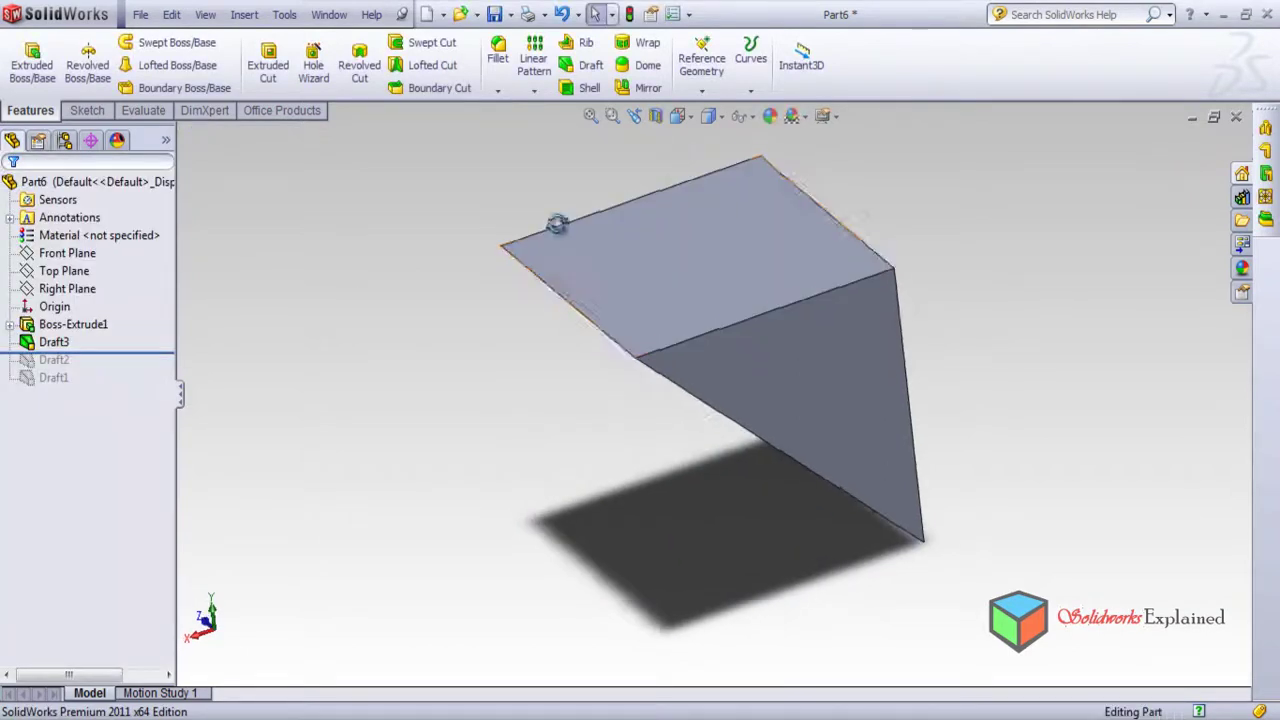
- Change the step draft to Neutral plane type and draft the side face at 45 degrees from the top face
middle_click_drag(749, 183, 888, 177)
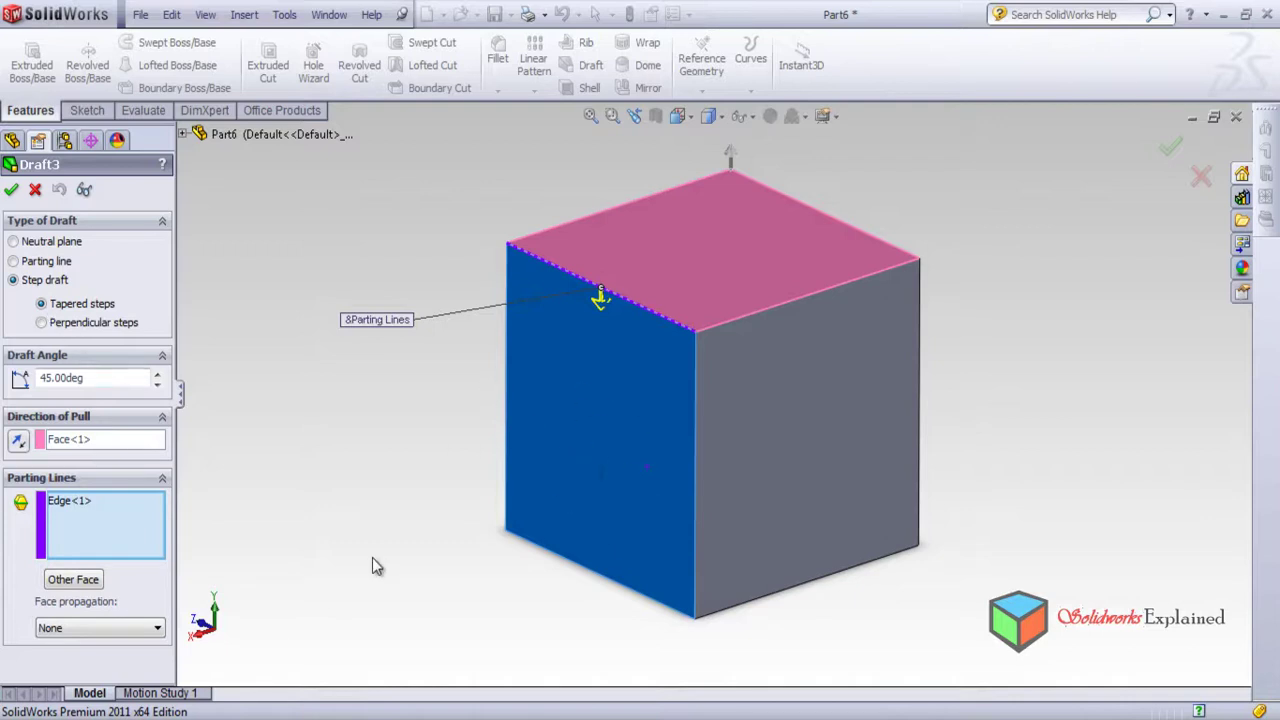
left_click(23, 248)
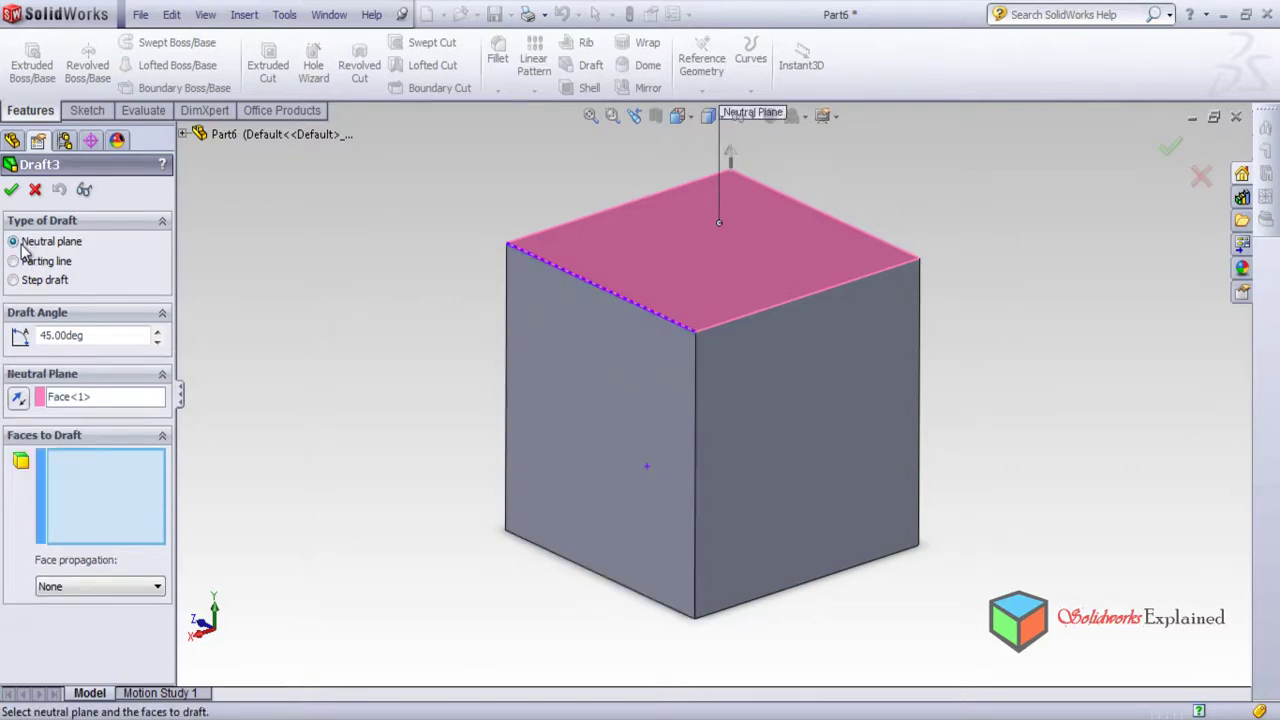
left_click(634, 414)
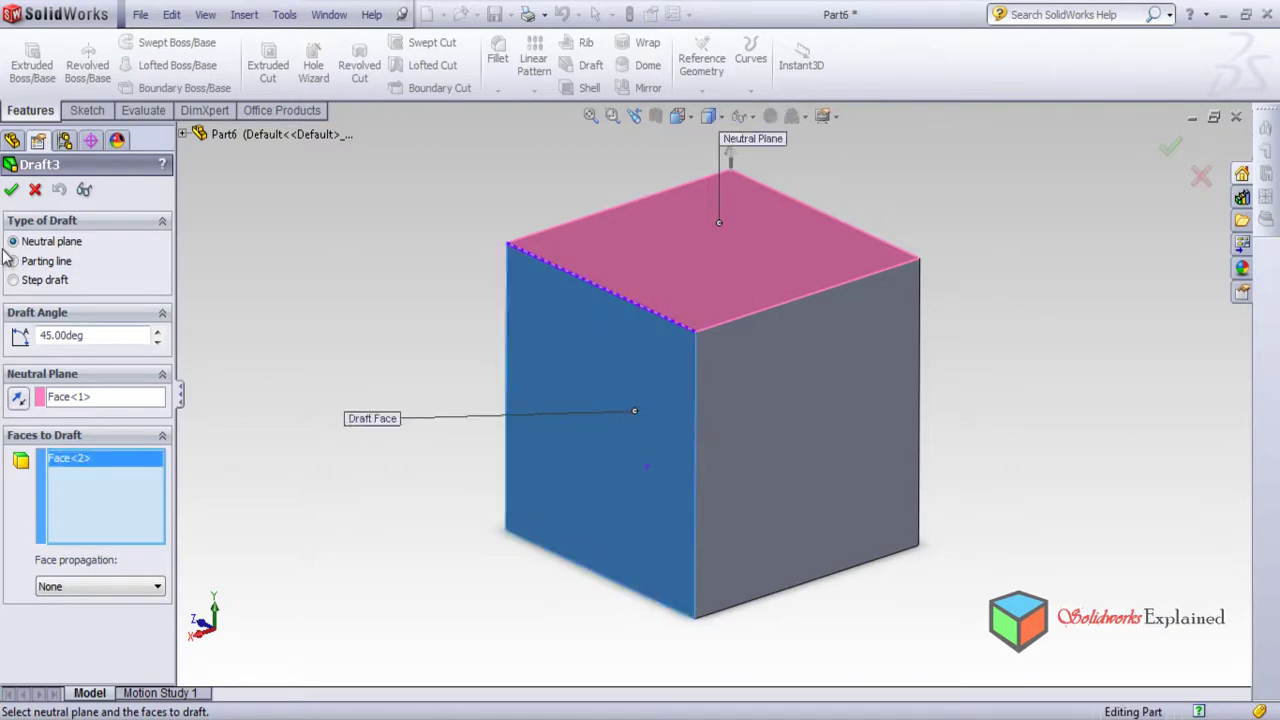
left_click(11, 189)
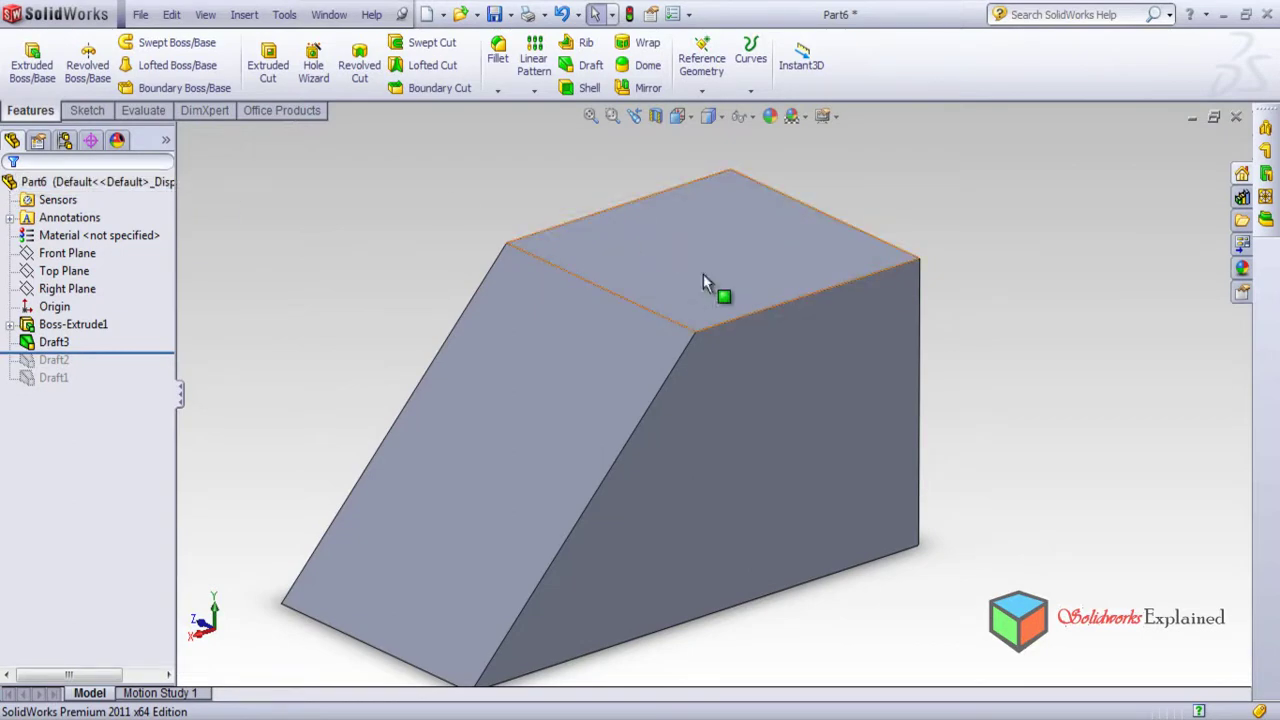
- Reopen the neutral plane draft, view its Step draft options and return the type to Neutral plane
right_click(56, 345)
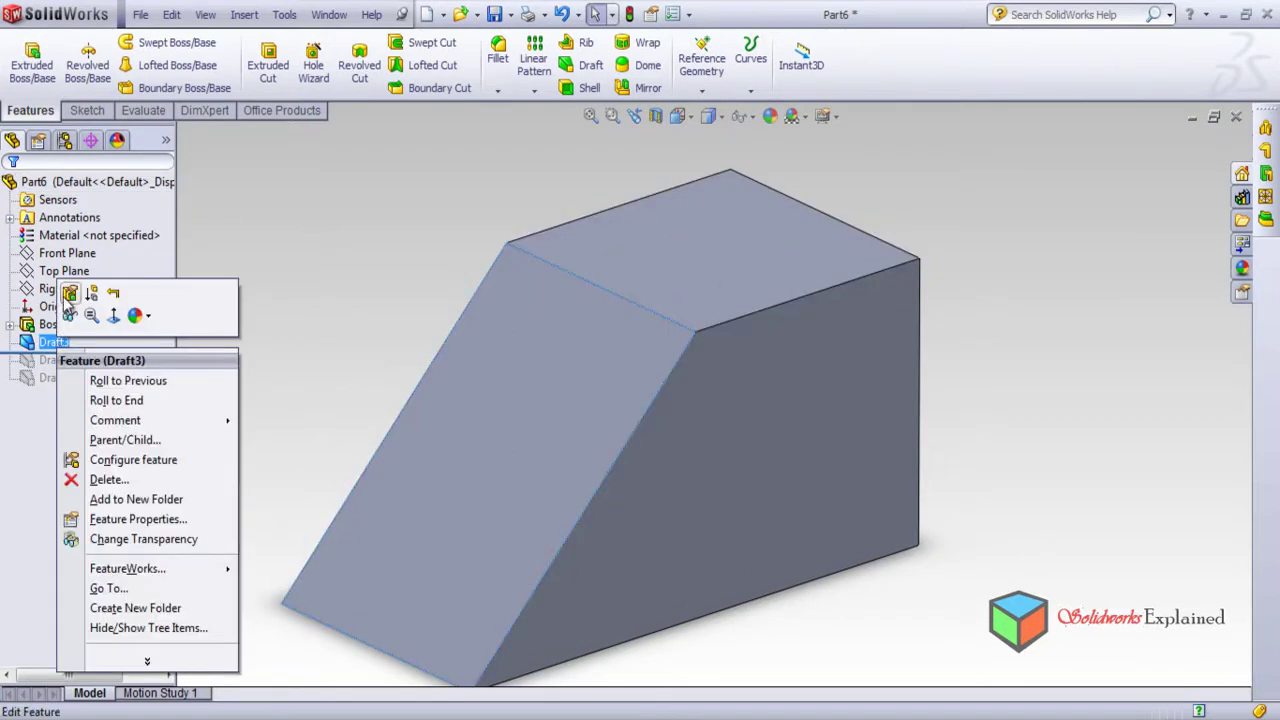
left_click(65, 302)
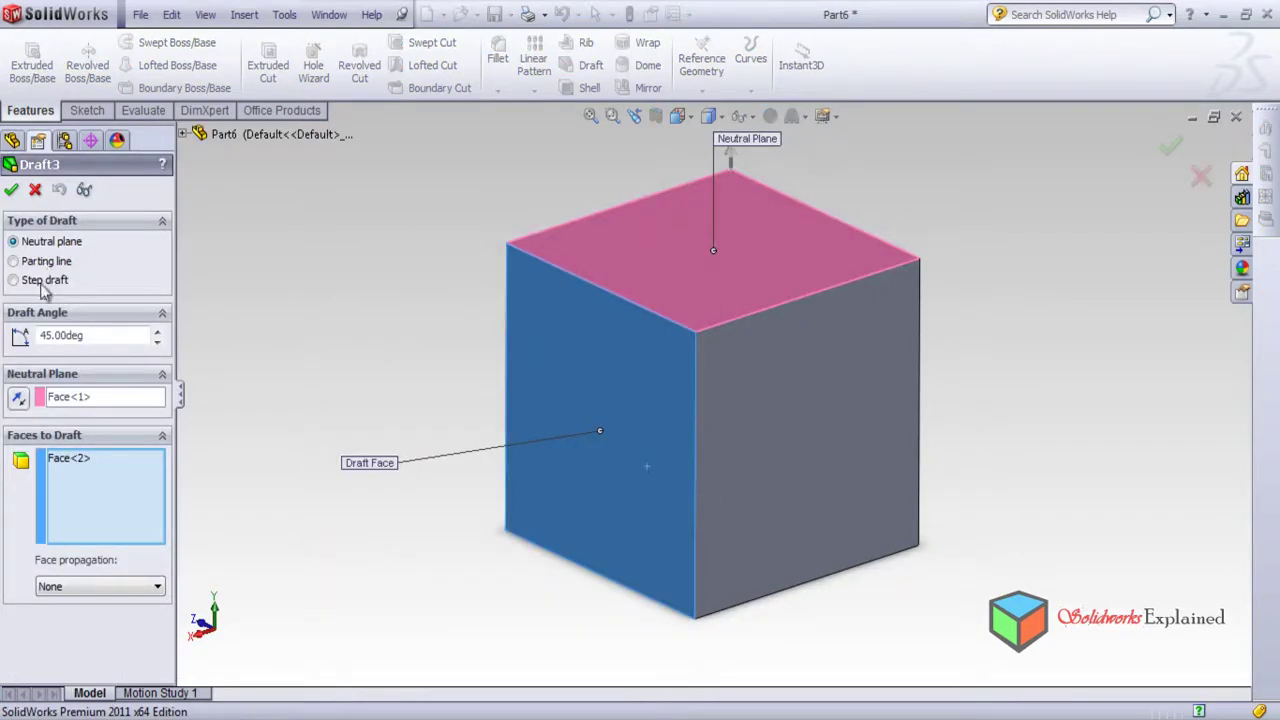
left_click(42, 281)
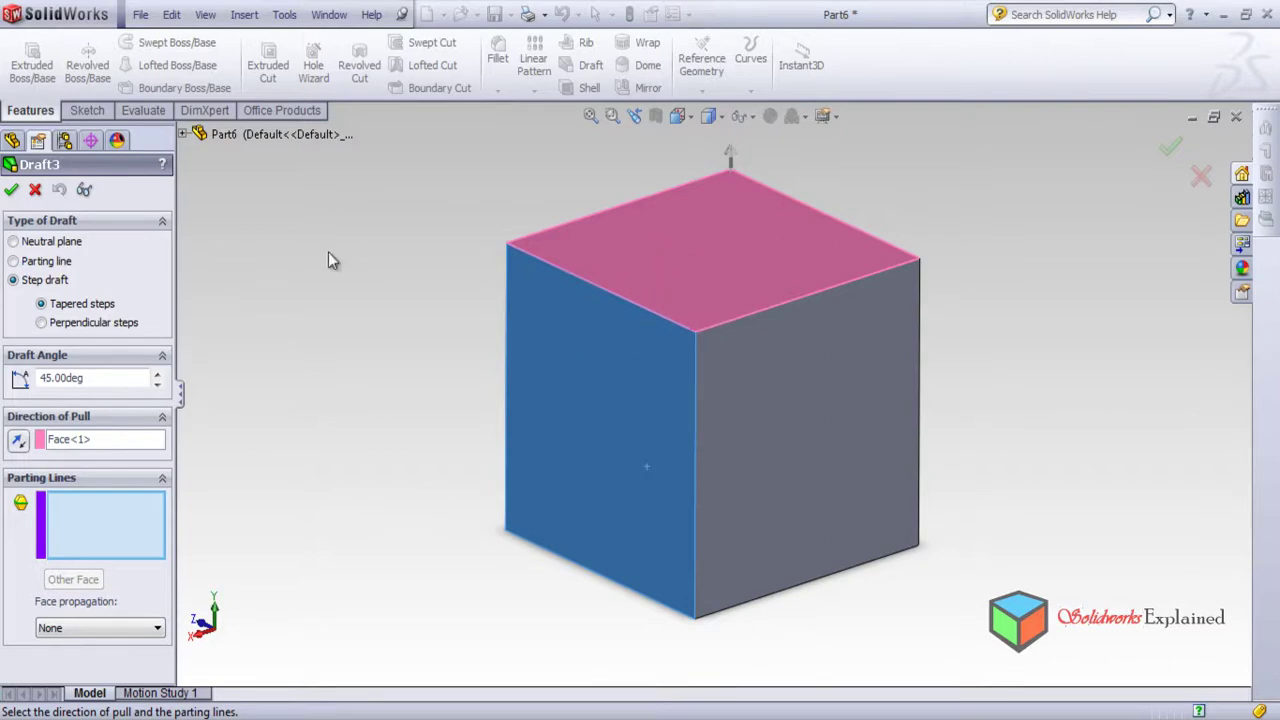
left_click(14, 242)
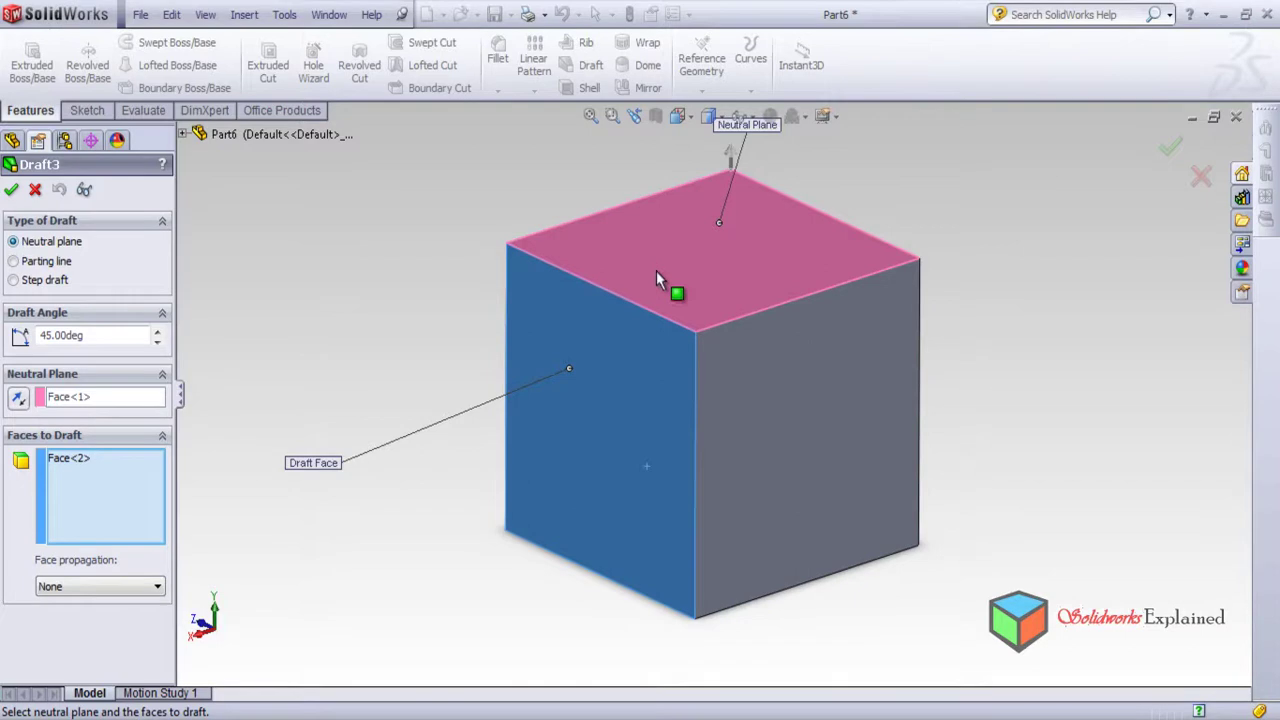
- Make the adjacent vertical side face the only face to draft and clear the top face as neutral plane
left_click(803, 383)
left_click(714, 252)
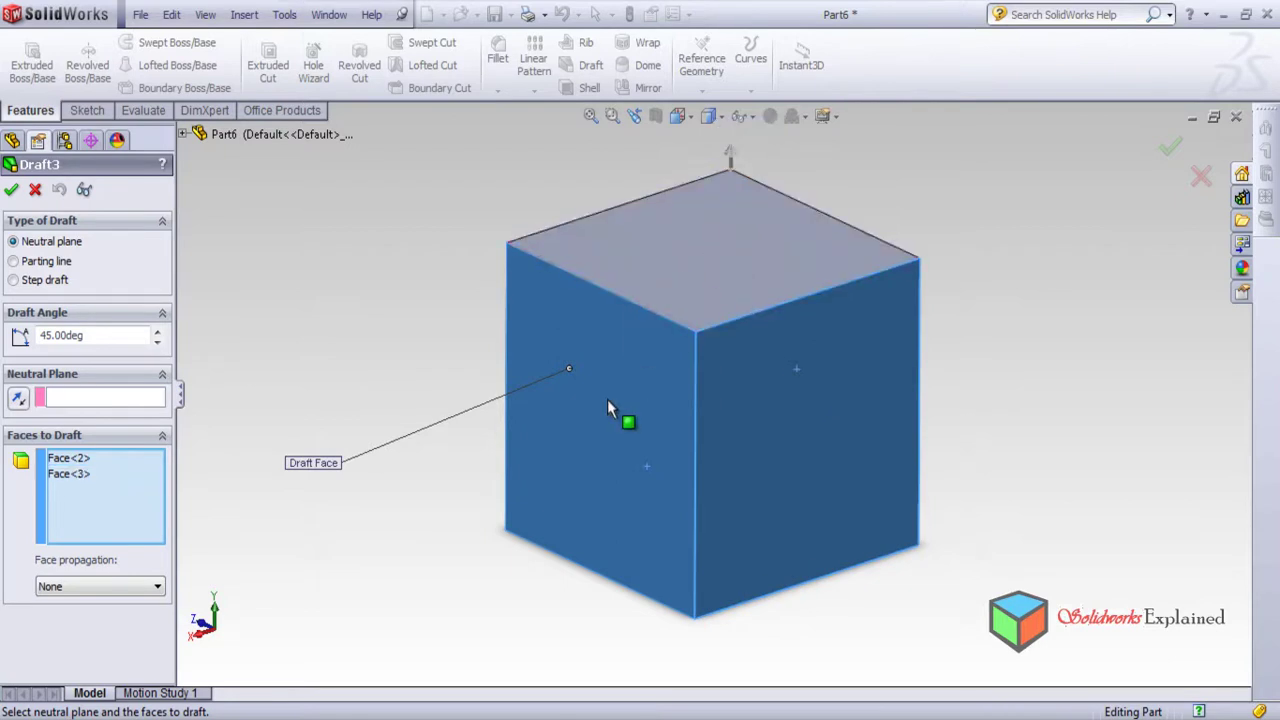
left_click(607, 399)
left_click(653, 249)
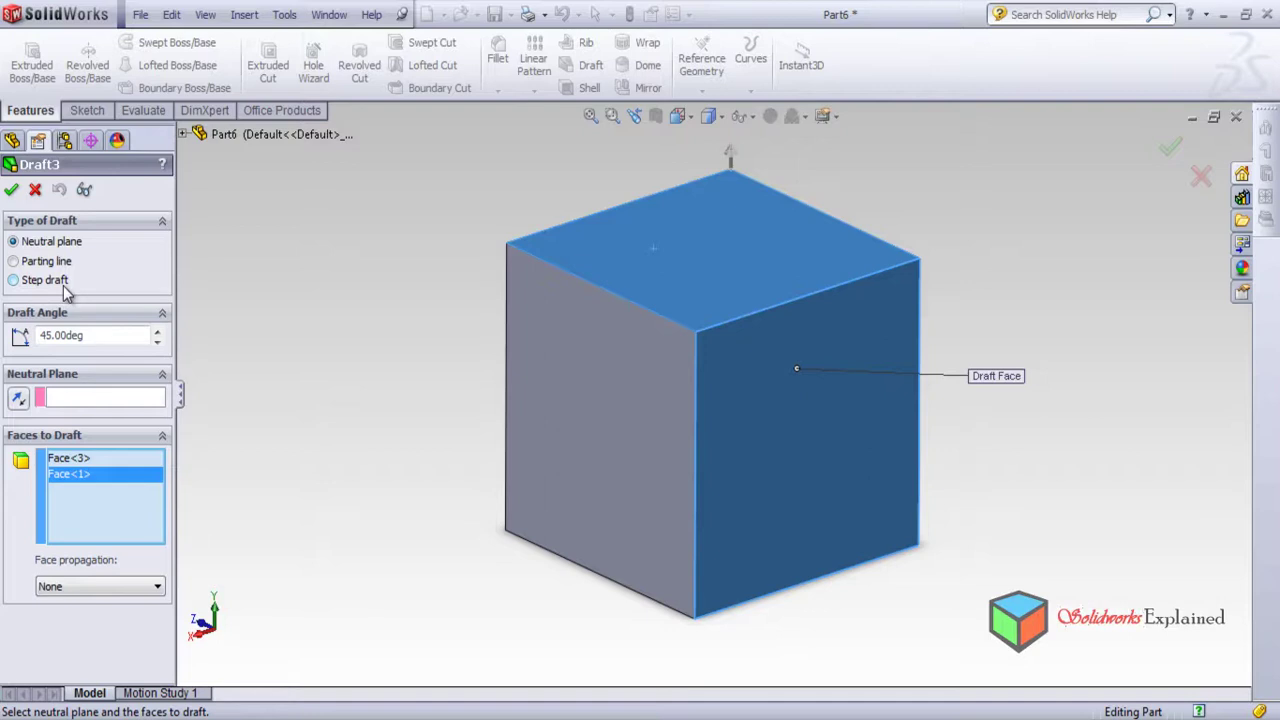
left_click(574, 402)
left_click(704, 270)
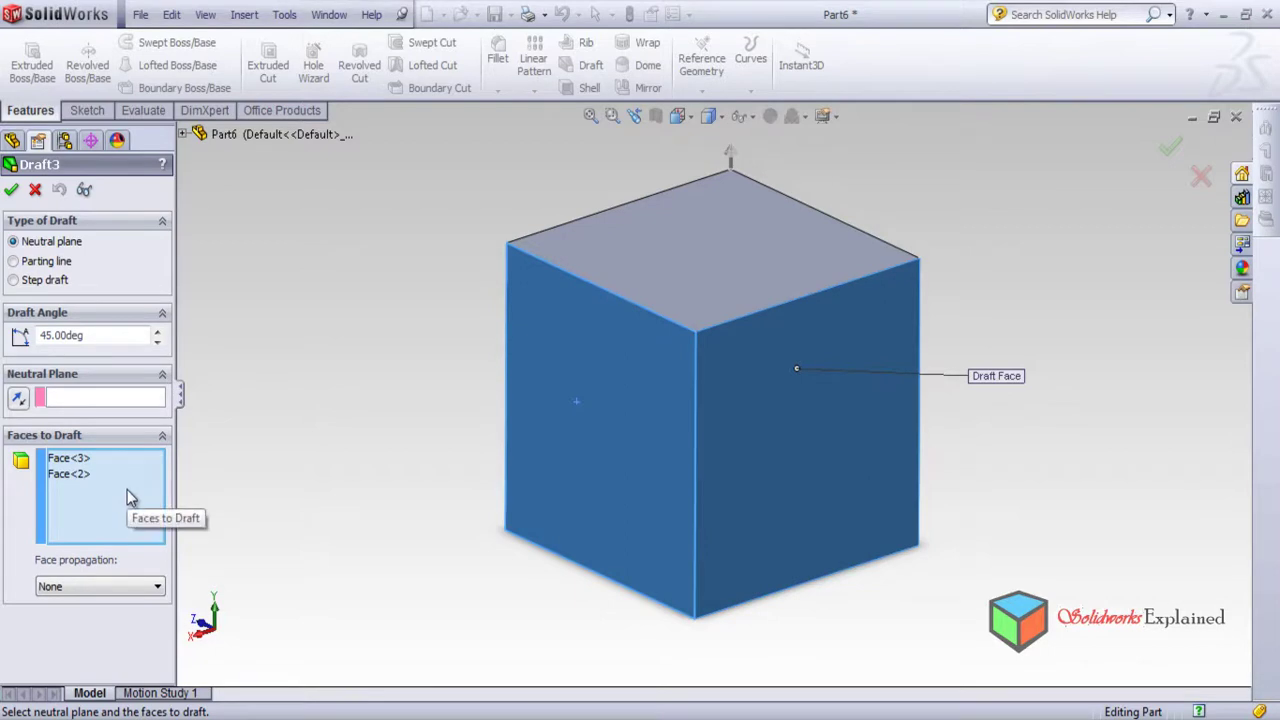
left_click(70, 476)
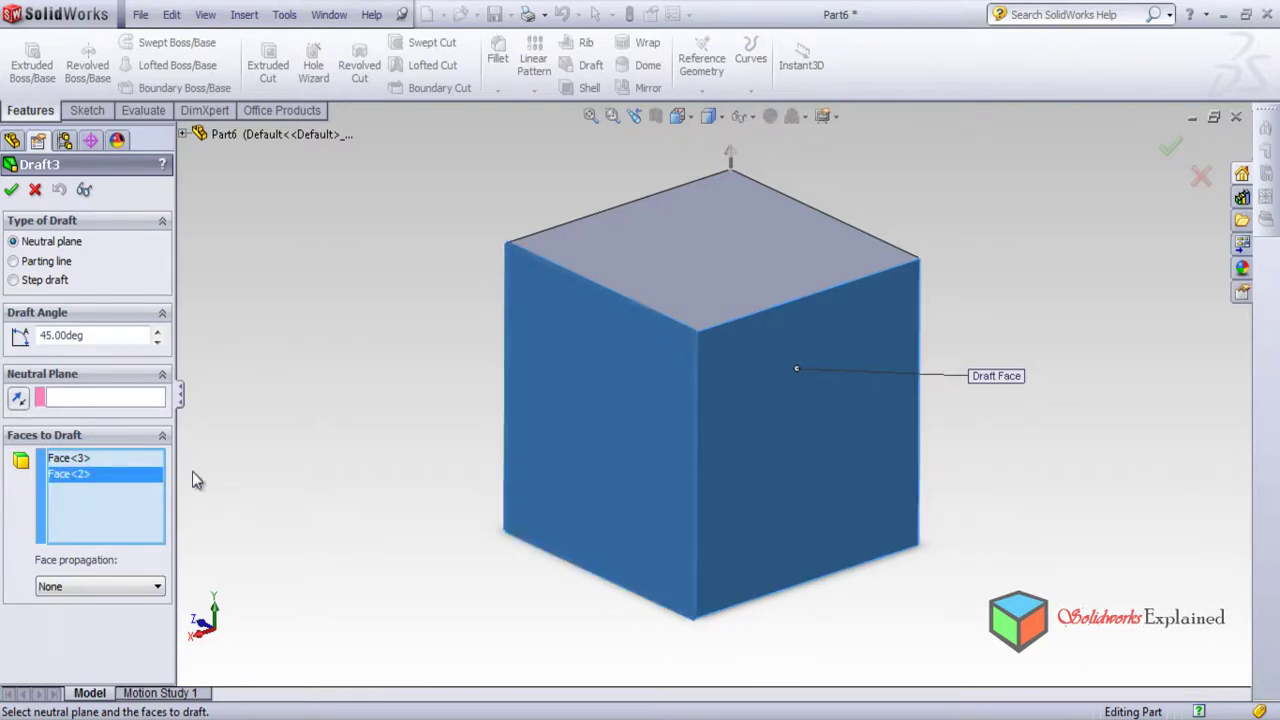
key("Delete")
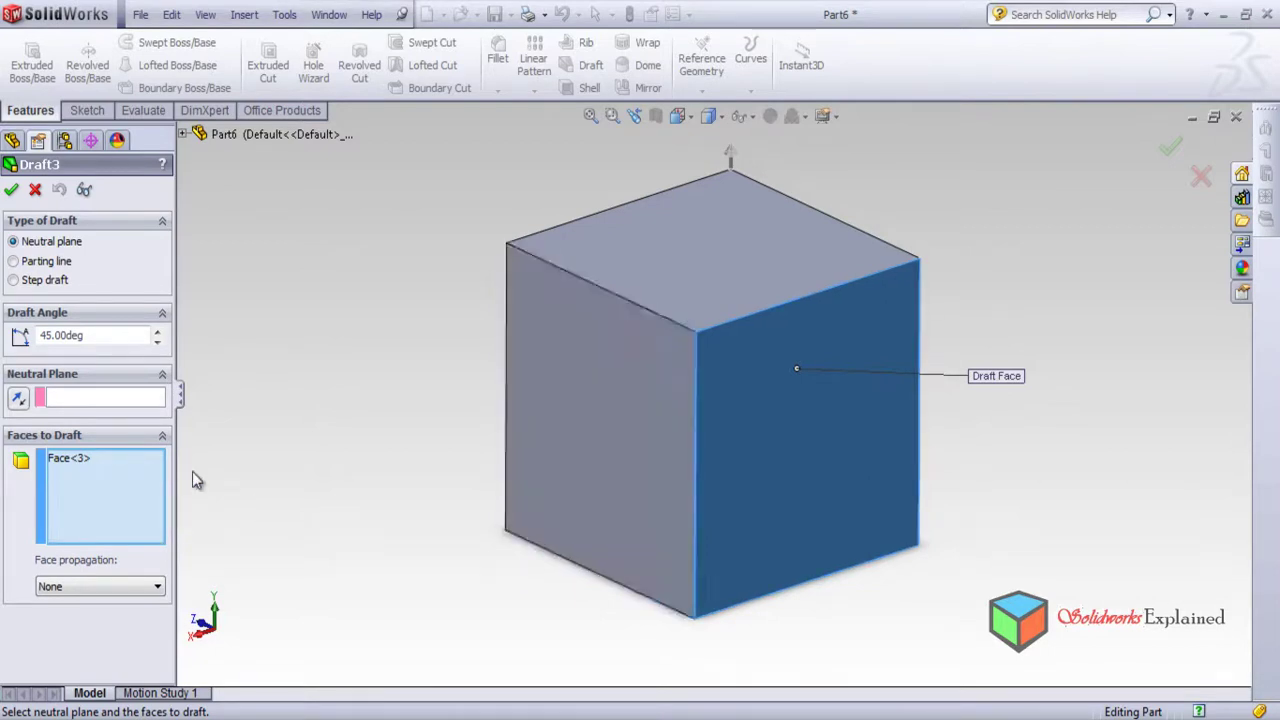
- Use the previously drafted side face as the neutral plane and apply the 45-degree draft to the adjacent side face
left_click(84, 402)
left_click(656, 408)
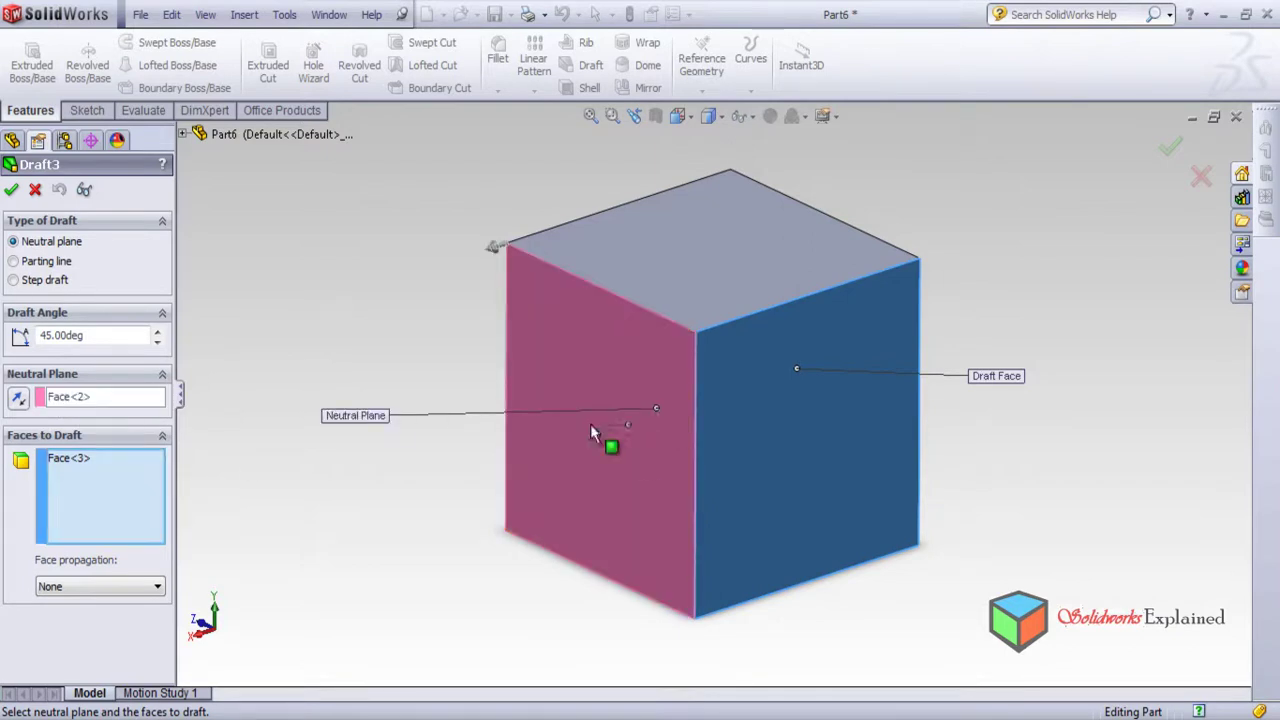
left_click(11, 189)
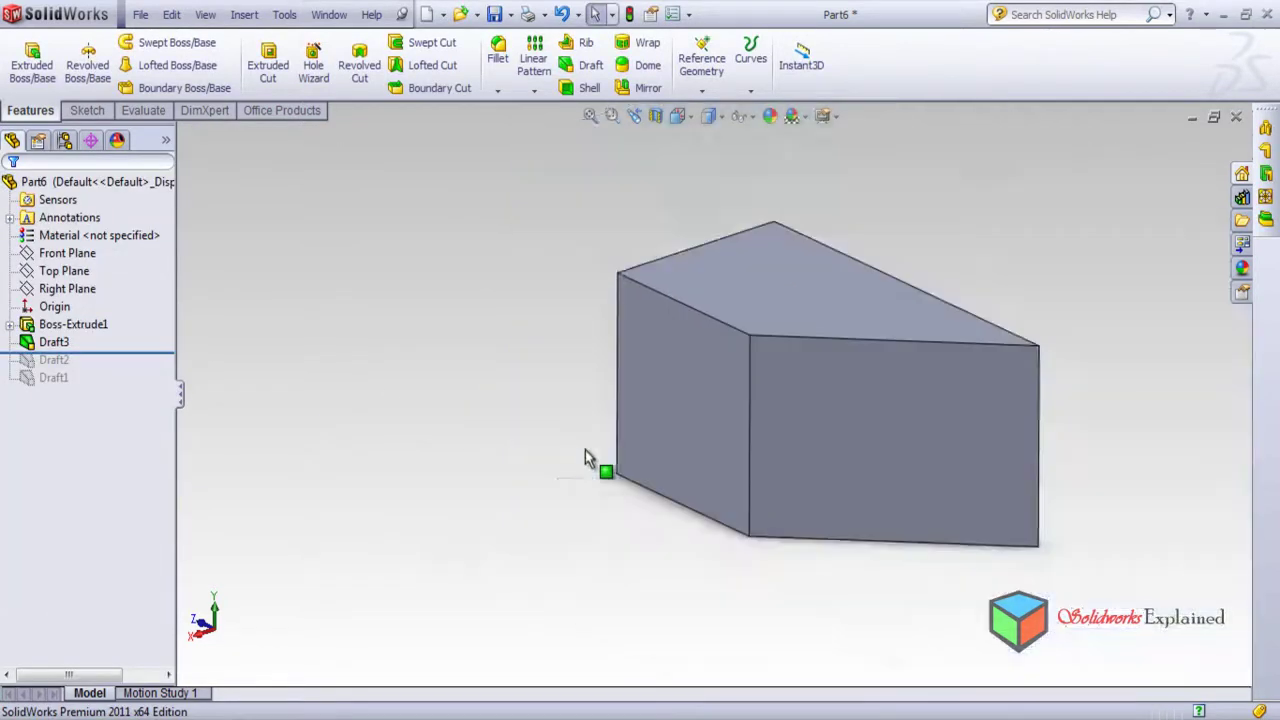
middle_click_drag(585, 452, 707, 397)
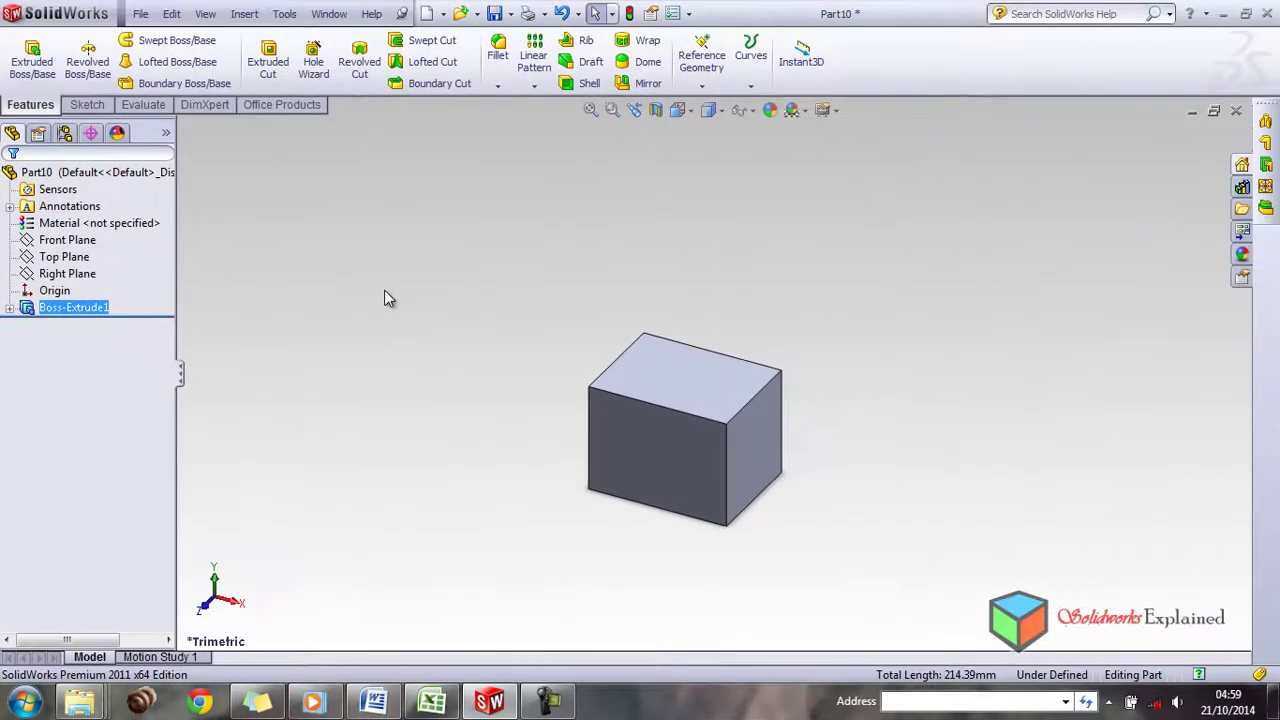
- Start a Draft on the undrafted block in Part10, view the Manual options and switch to DraftXpert
scroll(736, 493, "down", 4)
middle_click_drag(590, 573, 750, 640)
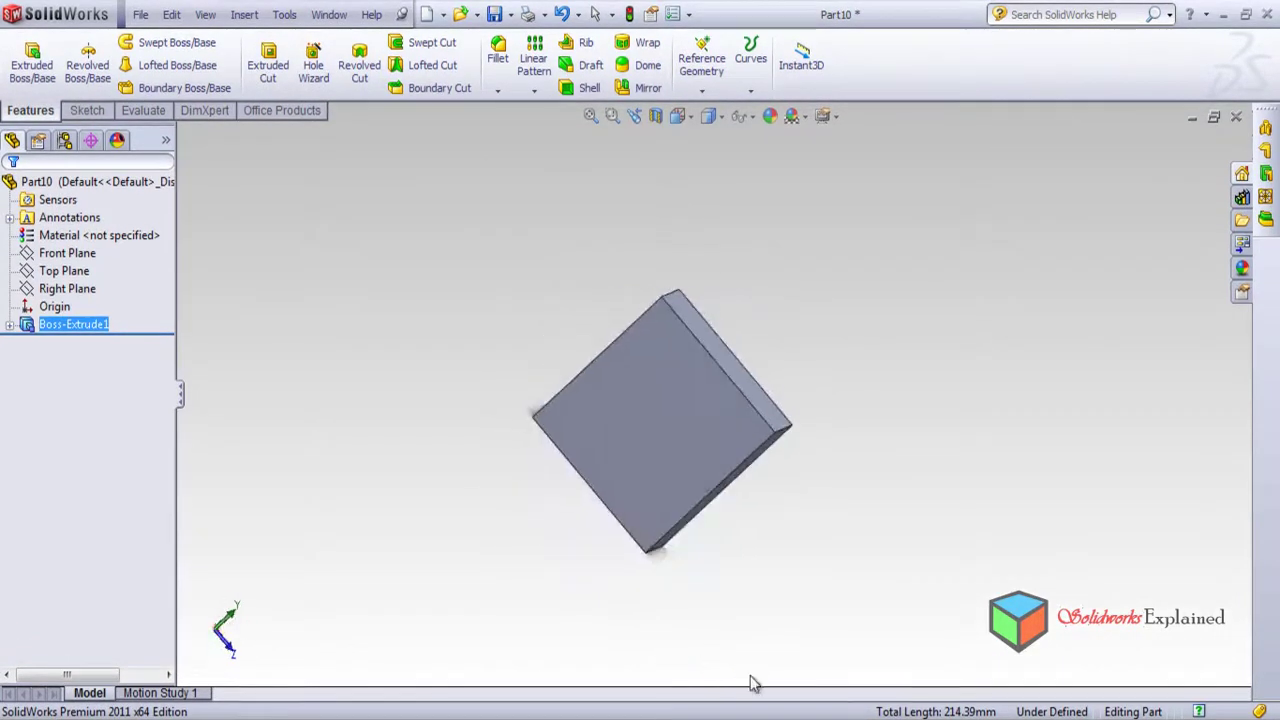
left_click(588, 68)
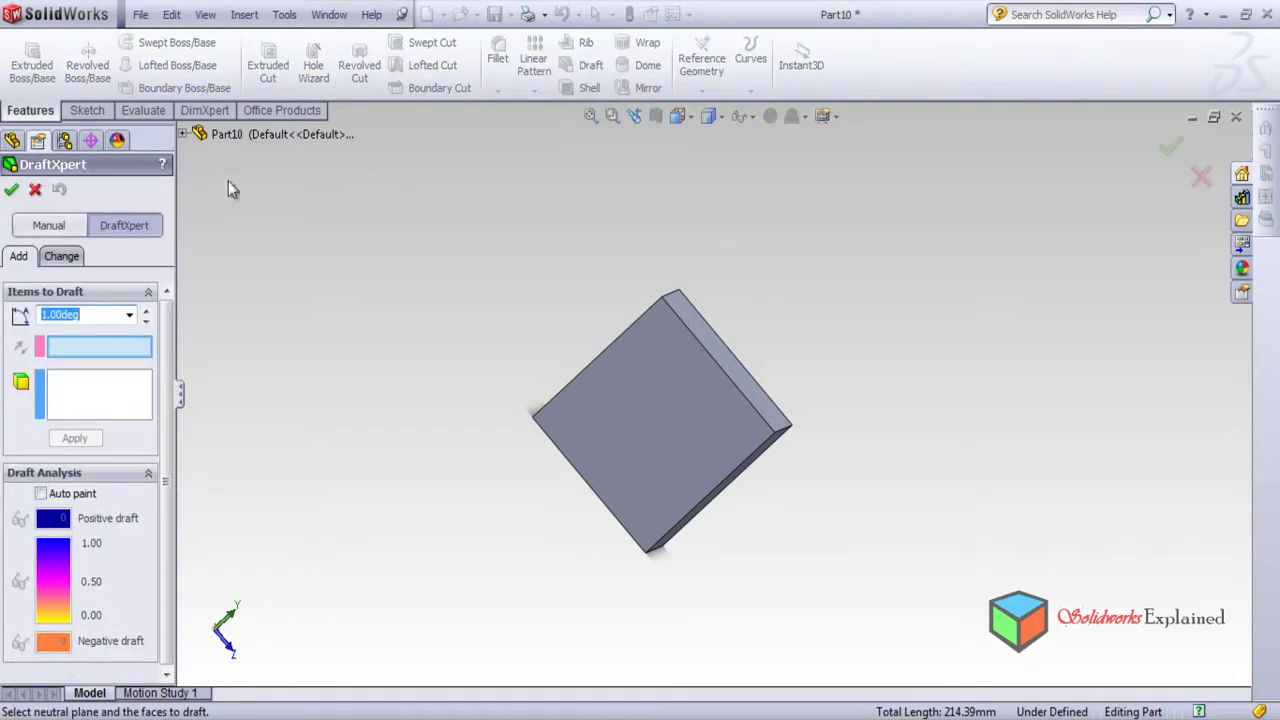
left_click(45, 227)
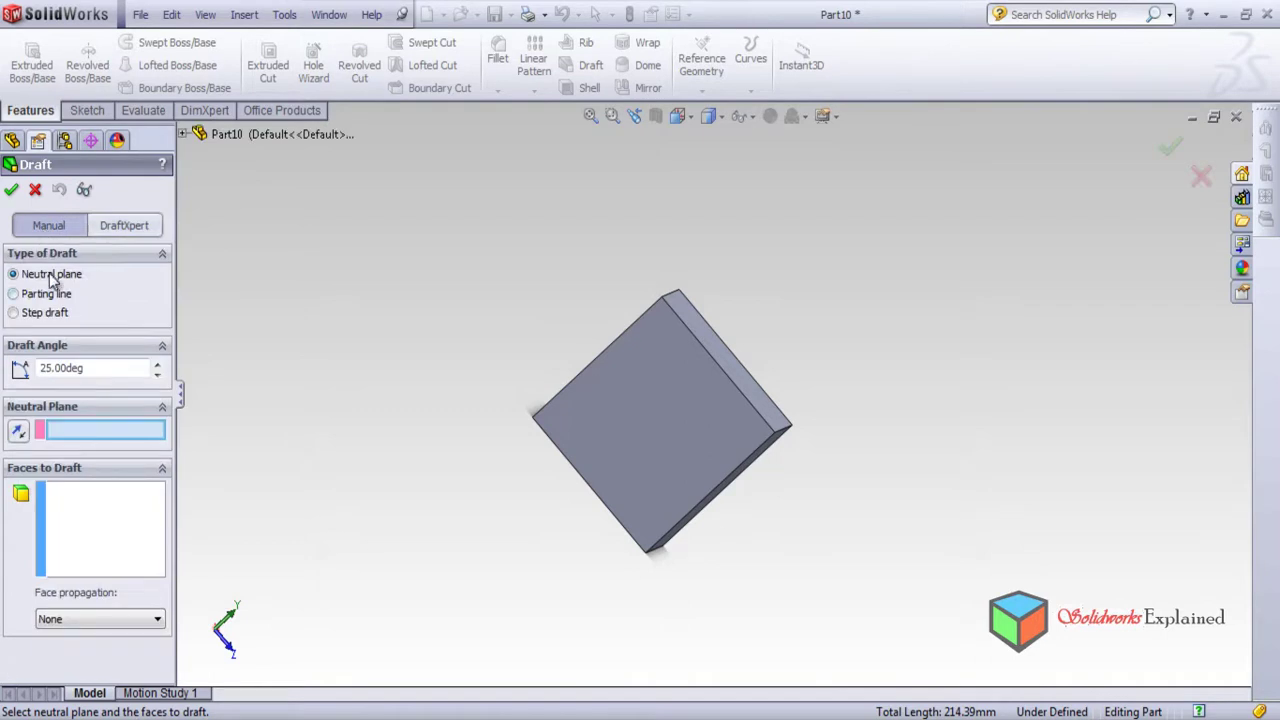
left_click(124, 226)
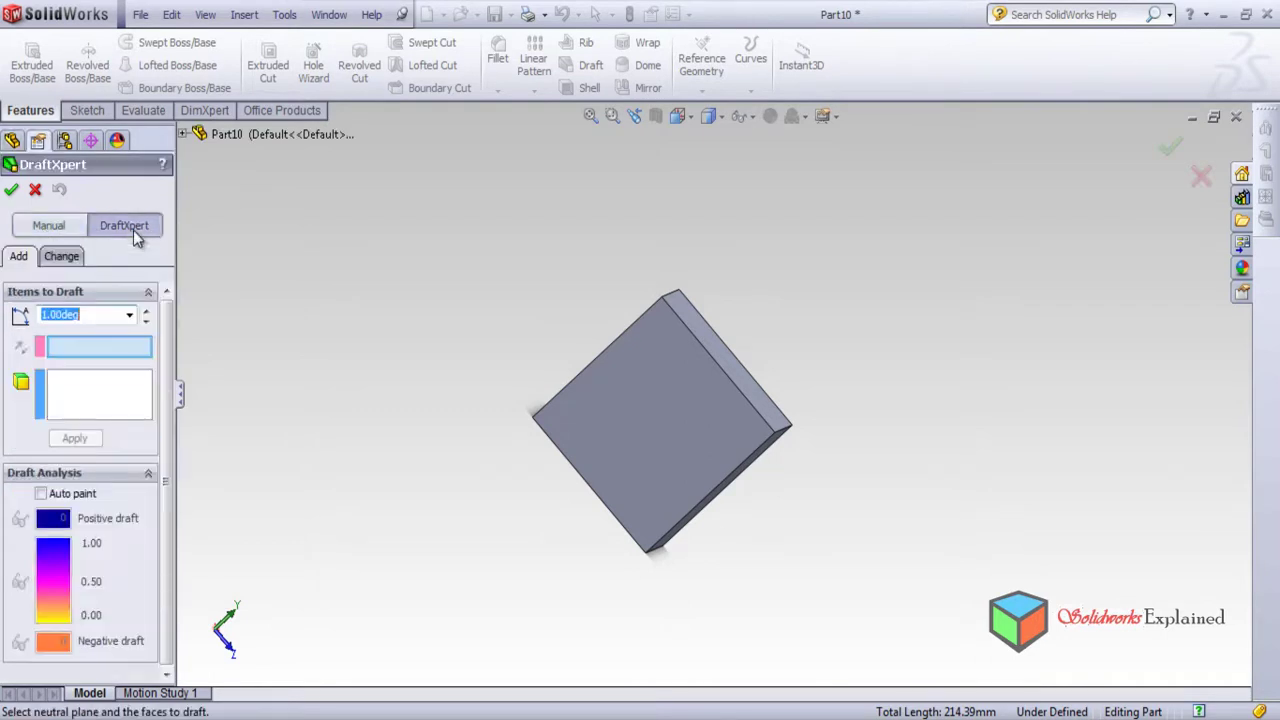
- Select the block's top face as the direction of pull and its four side faces as the faces to draft
middle_click_drag(520, 400, 461, 462)
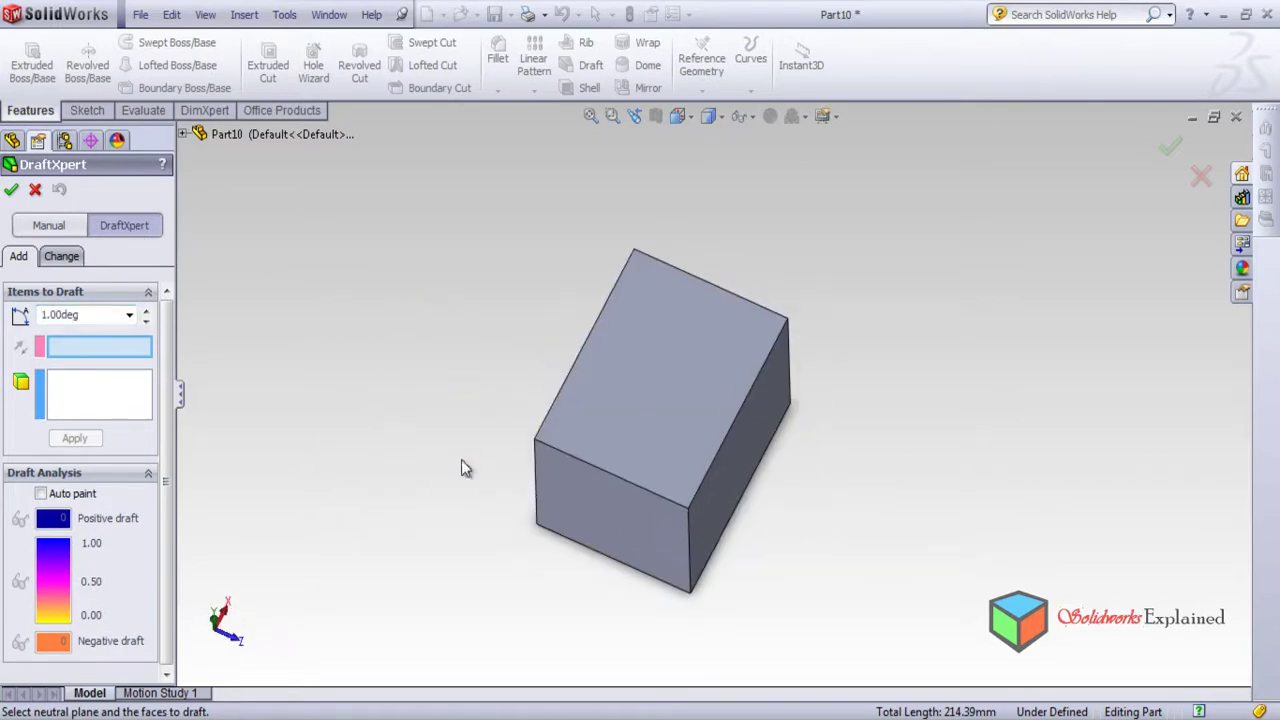
left_click(625, 406)
mouse_move(628, 492)
middle_mouse_down()
mouse_move(625, 450)
mouse_move(632, 508)
middle_mouse_up()
left_click(632, 508)
middle_click_drag(737, 490, 648, 495)
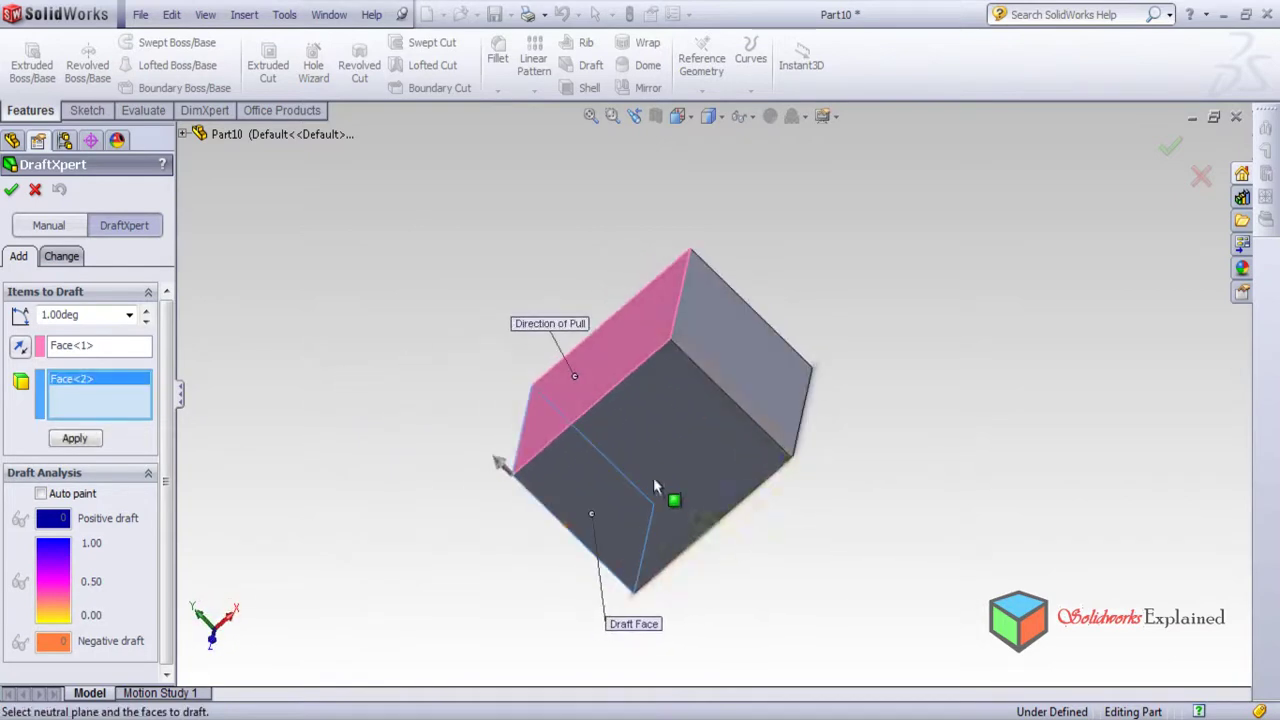
left_click(716, 432)
middle_click_drag(716, 432, 657, 457)
left_click(707, 361)
middle_click_drag(707, 361, 665, 445)
left_click(665, 455)
middle_click_drag(720, 400, 448, 556)
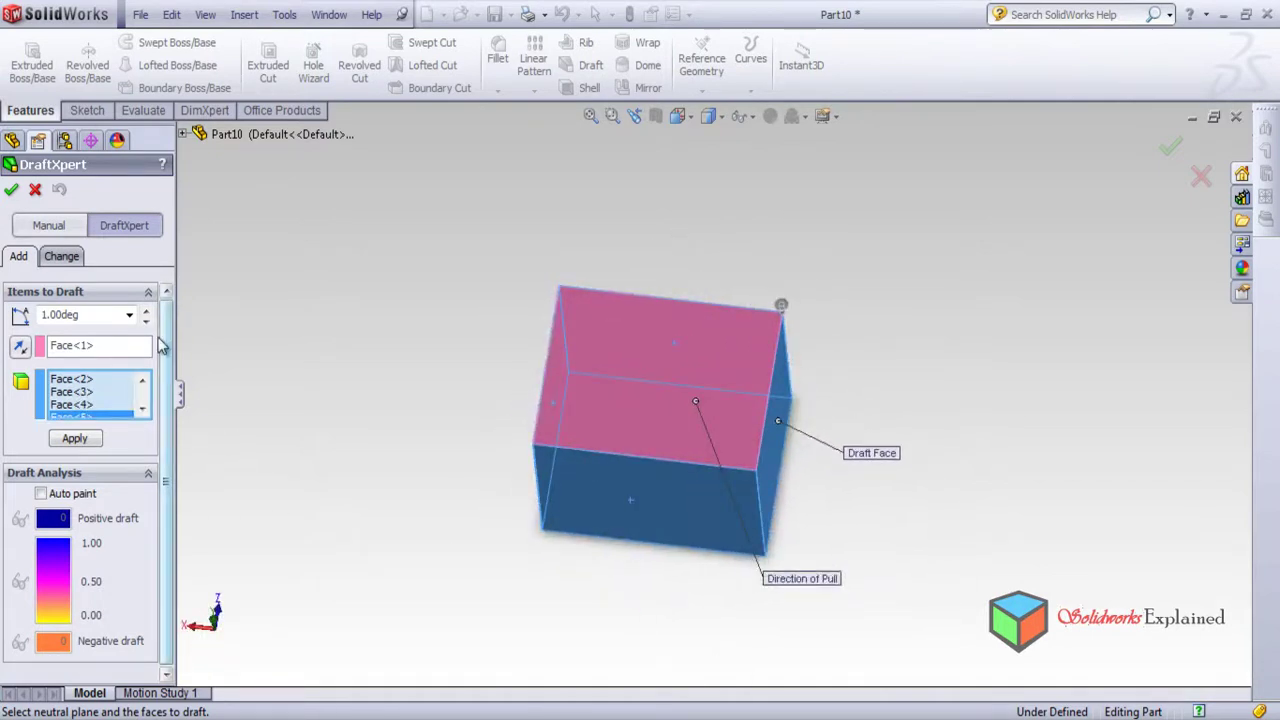
- Set the DraftXpert angle to 45 degrees and apply the draft to the four side faces
left_click(124, 318)
left_click(128, 318)
left_click(128, 318)
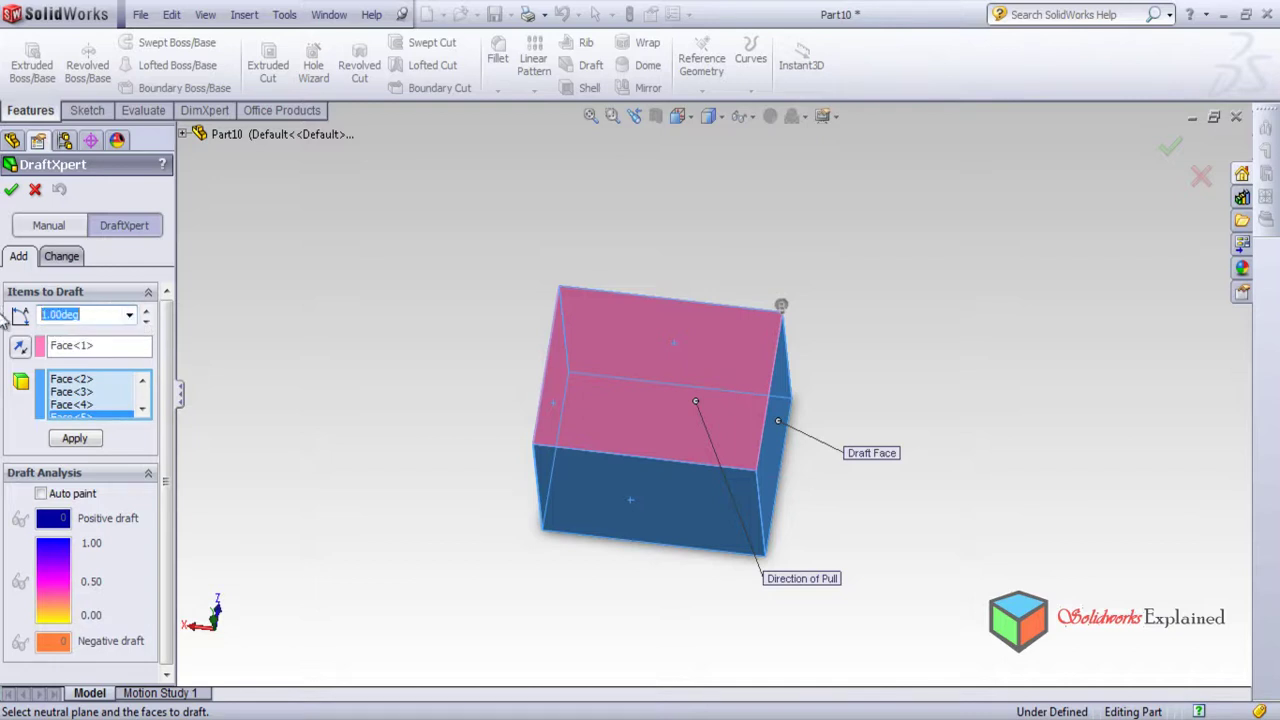
type("45")
left_click(94, 440)
scroll(533, 426, "down", 2)
scroll(560, 440, "up", 3)
middle_click_drag(603, 469, 700, 595)
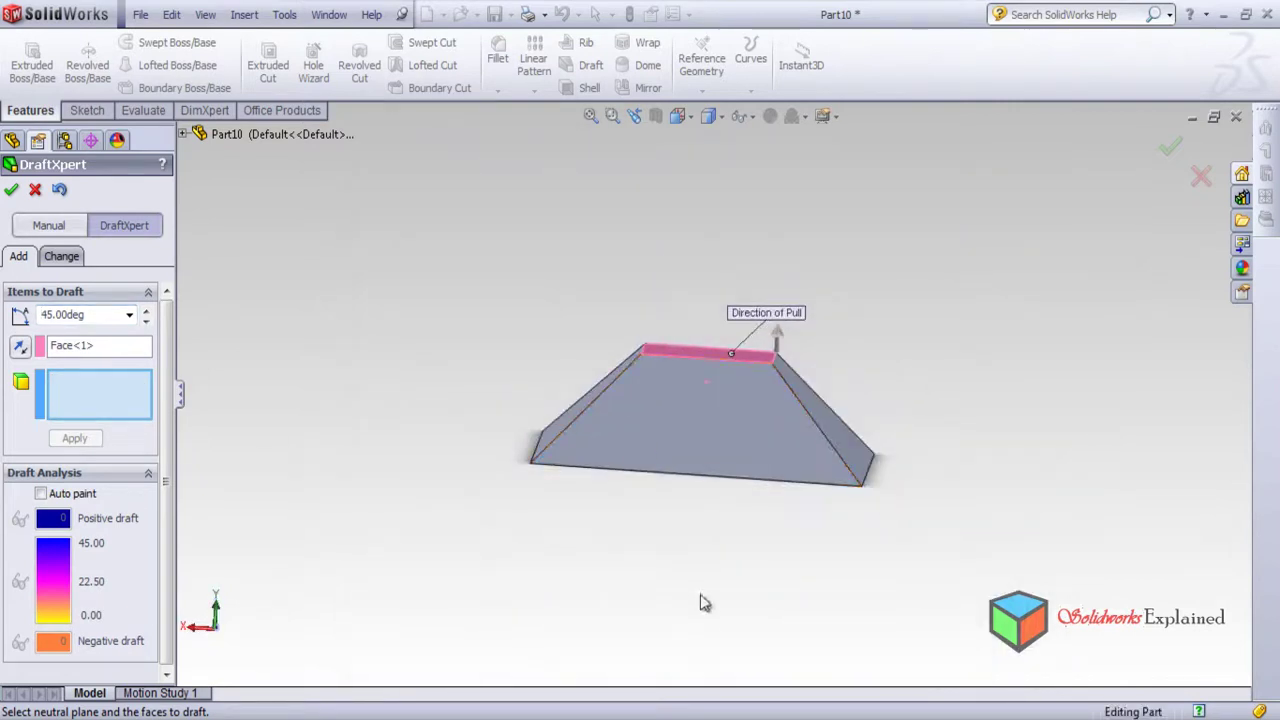
middle_click_drag(756, 442, 723, 511)
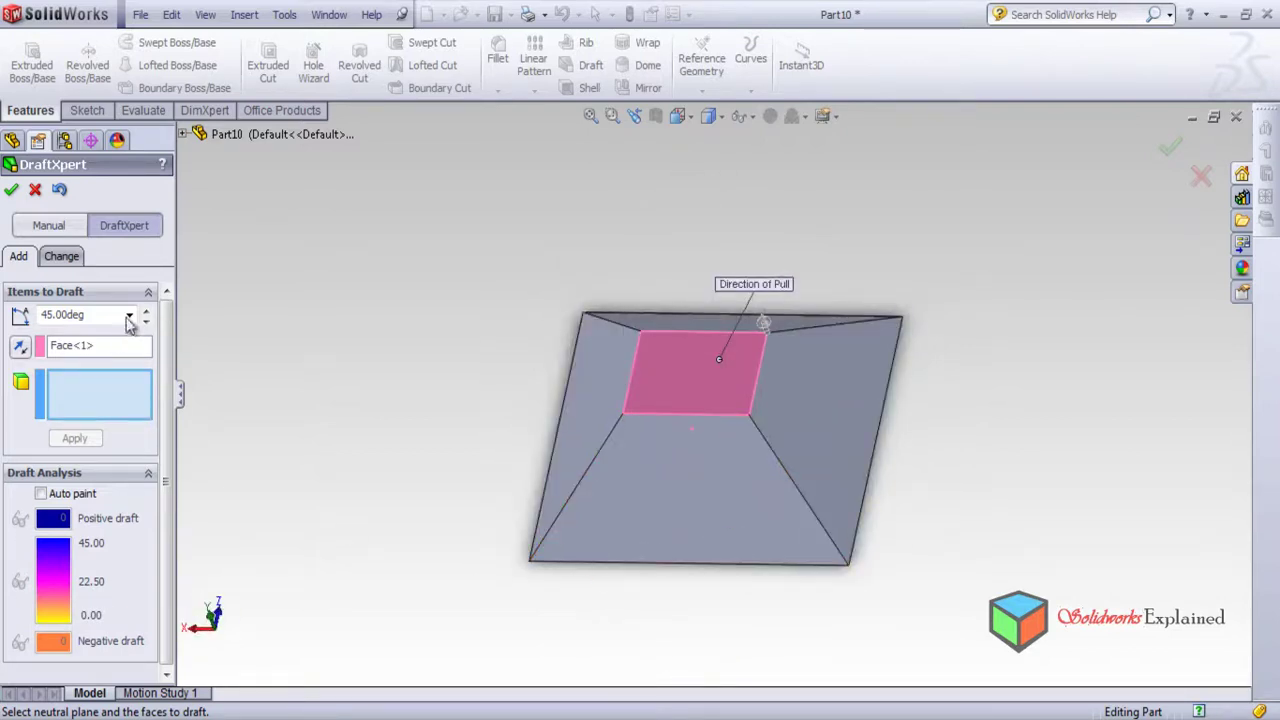
- Enter 70 degrees as the DraftXpert draft angle and close DraftXpert
left_click_drag(120, 315, 3, 318)
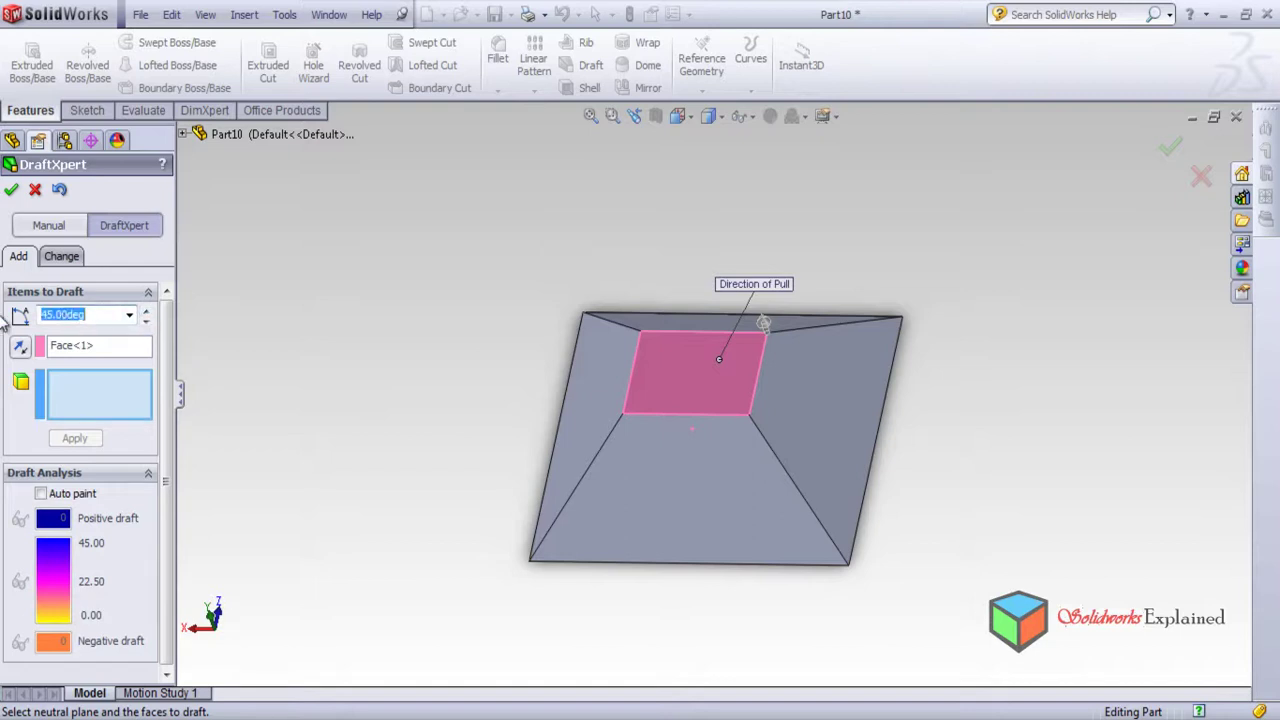
type("70")
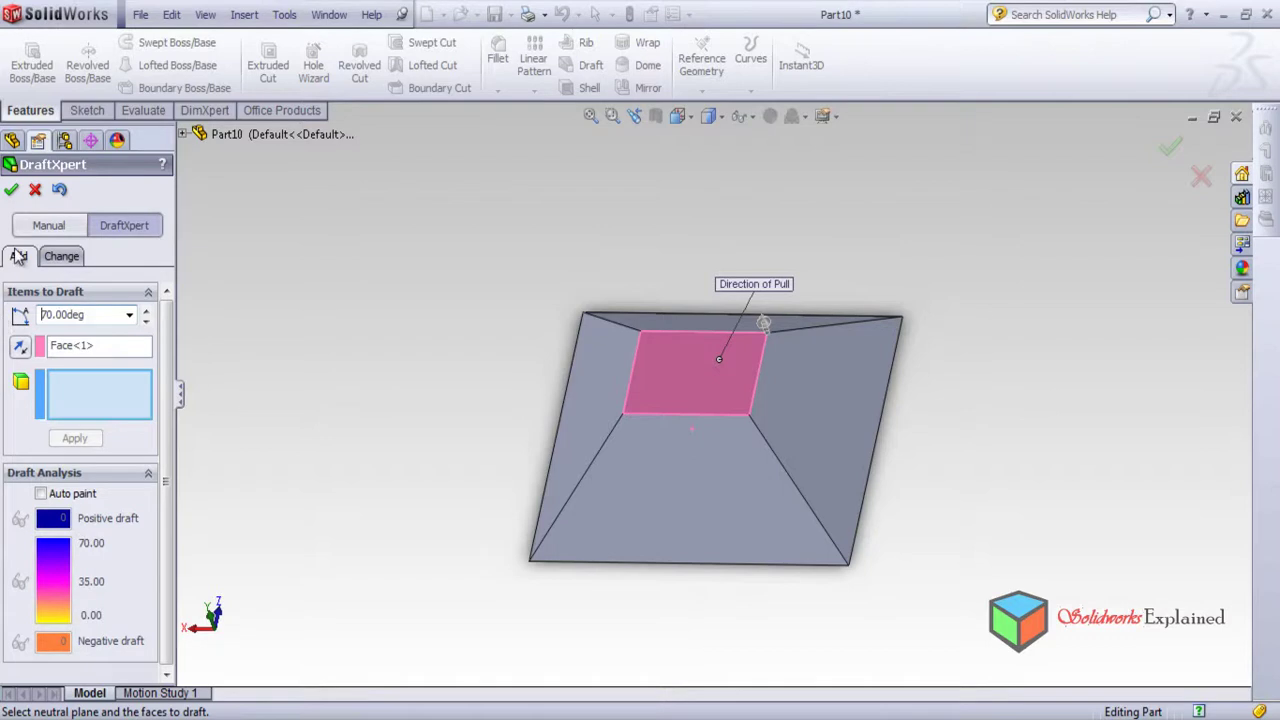
left_click(12, 190)
- Try to change the draft angle of the Draft1 feature to 70 degrees by editing its definition
middle_click_drag(220, 360, 217, 294)
right_click(40, 343)
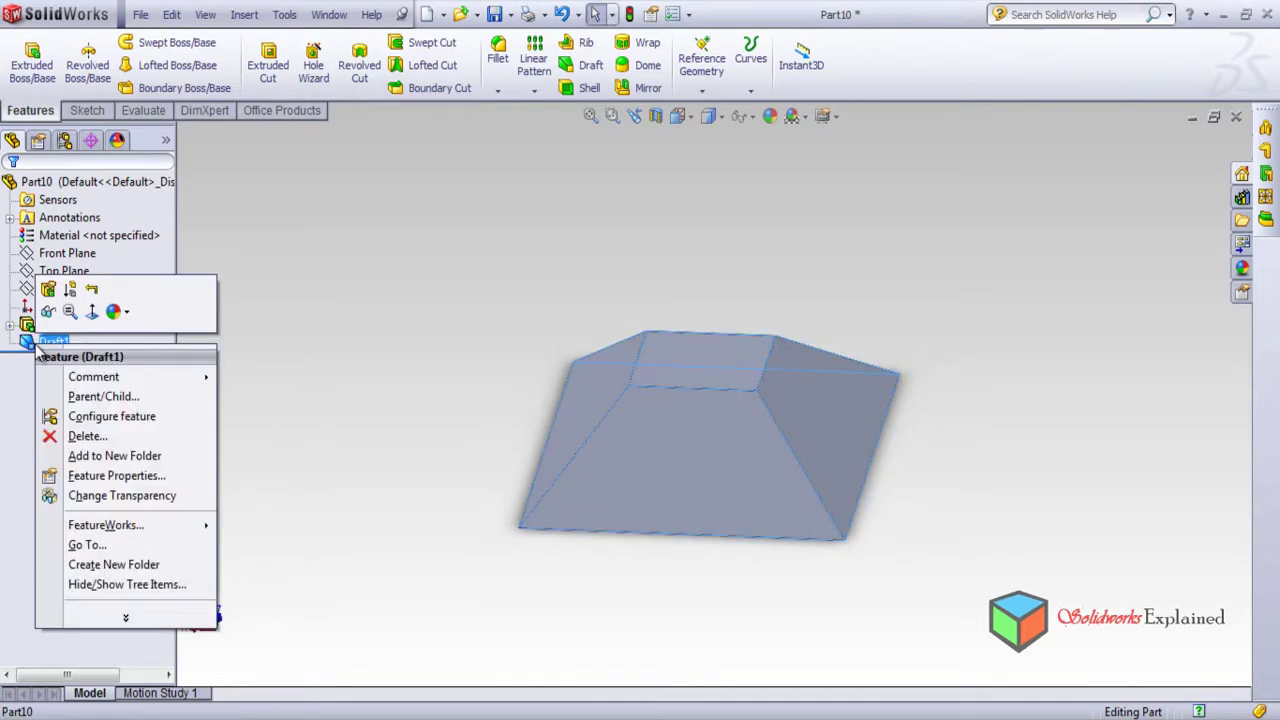
left_click(48, 289)
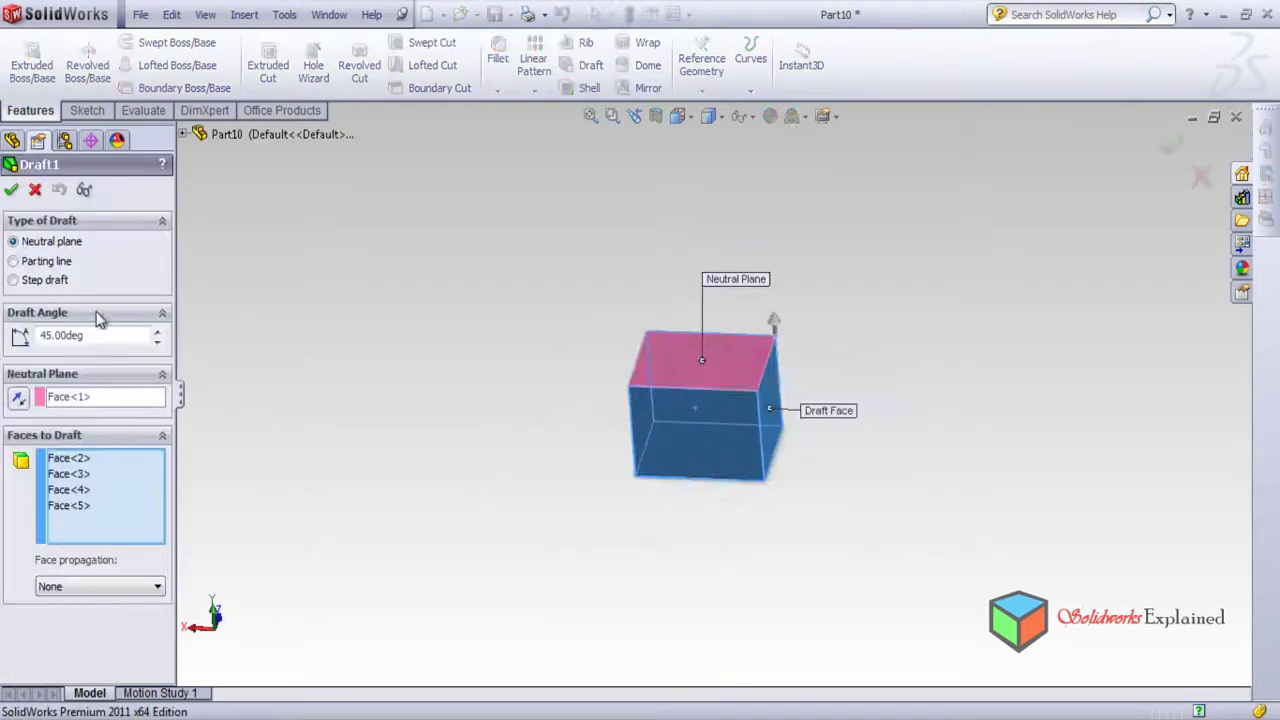
double_click(80, 337)
type("70")
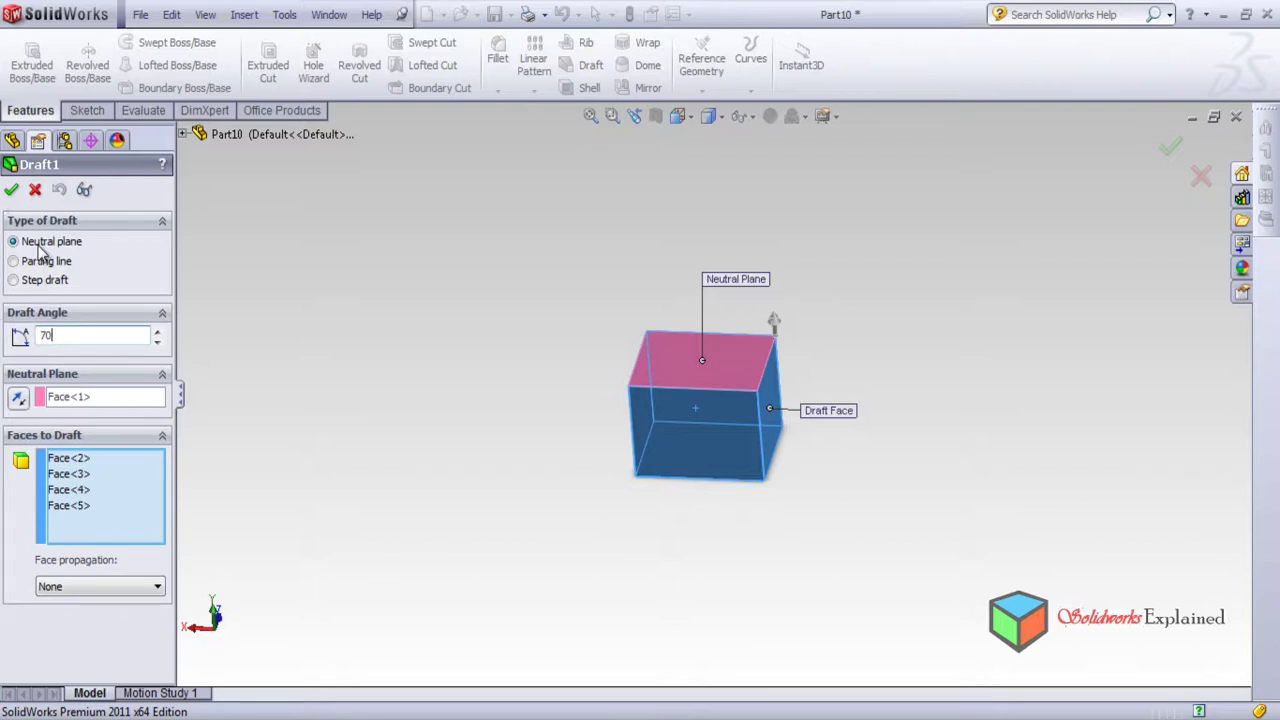
left_click(11, 189)
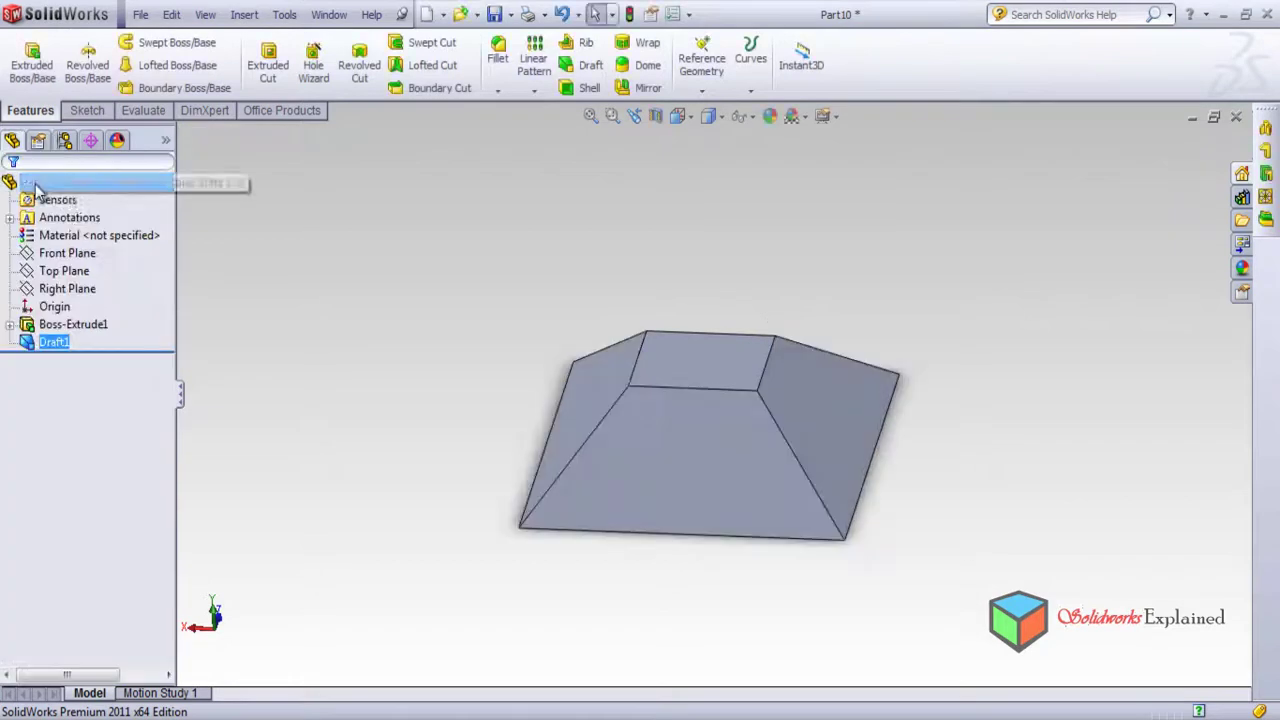
- Reopen the Draft1 definition to check its draft angle, and close it without changes
right_click(52, 345)
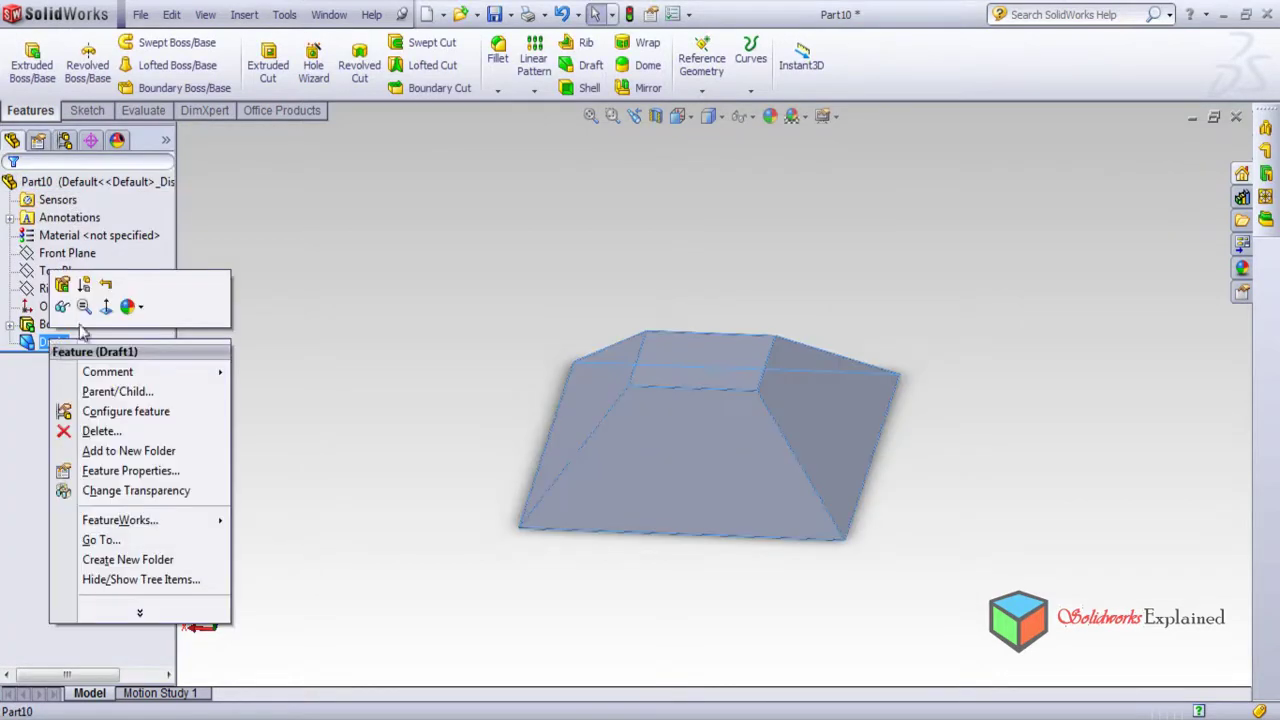
left_click(70, 296)
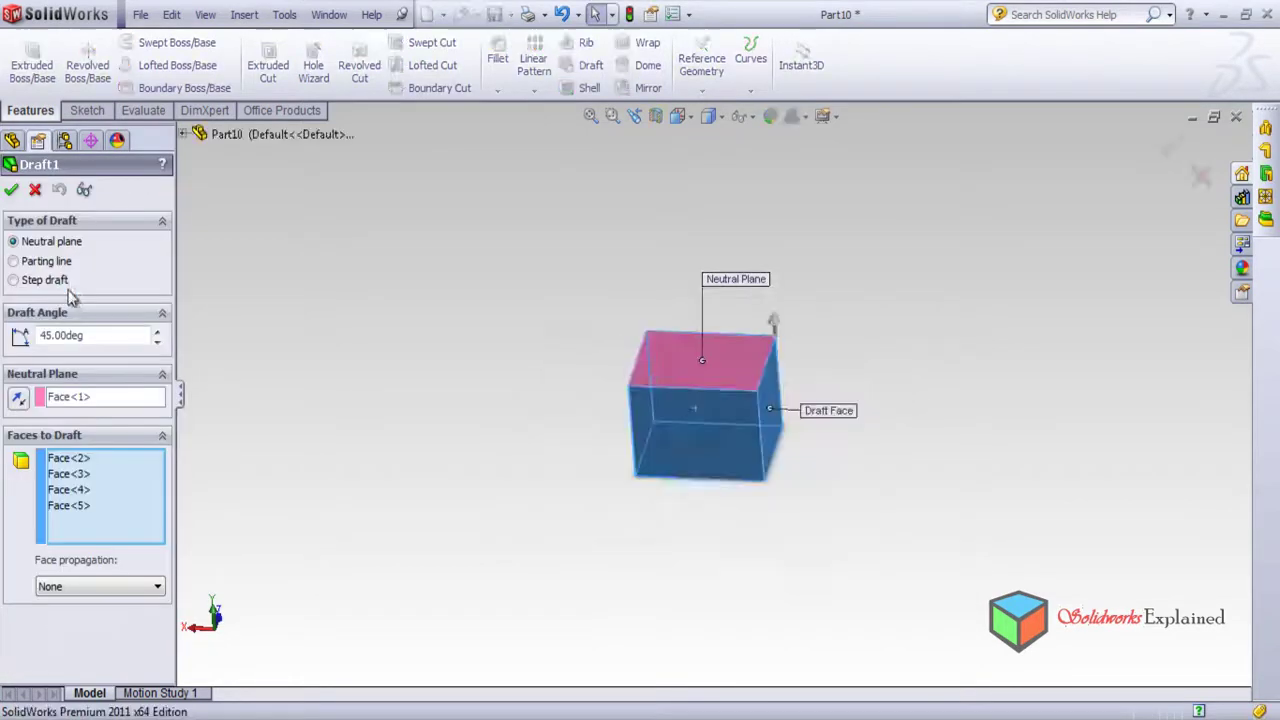
left_click(35, 190)
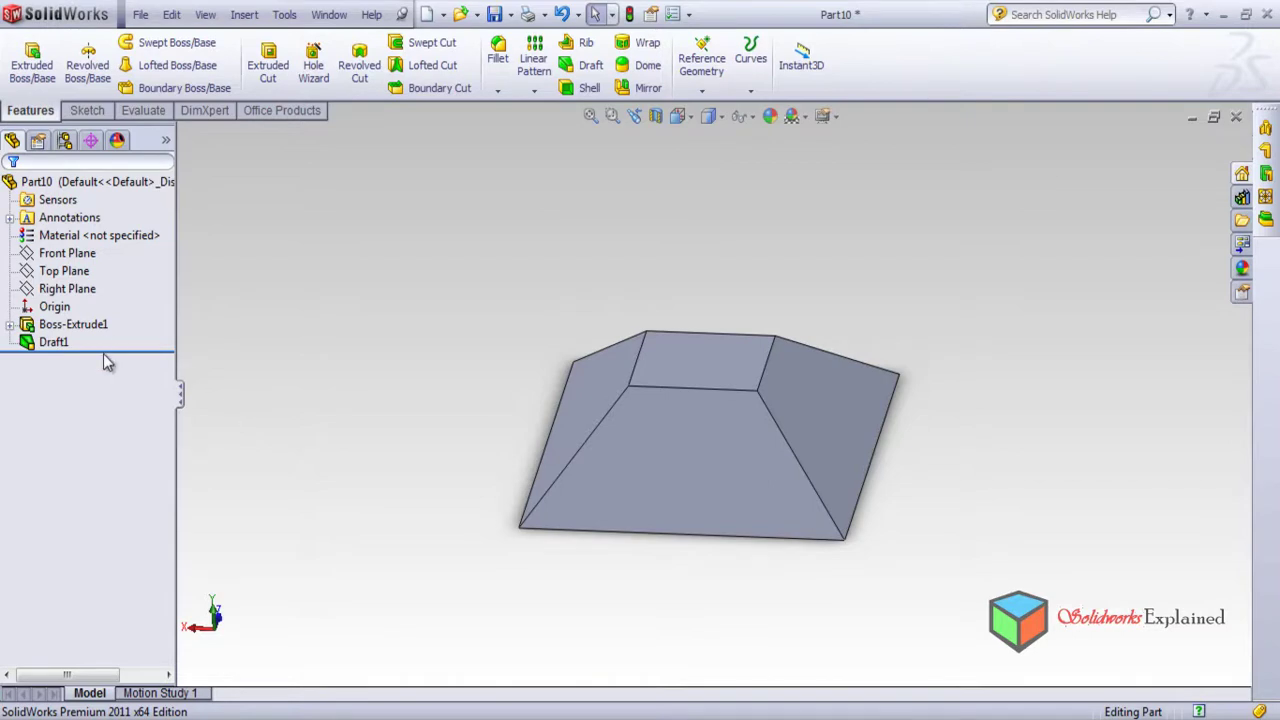
- Roll the model back to before Draft1 and start a new draft in DraftXpert mode
left_click_drag(108, 352, 110, 333)
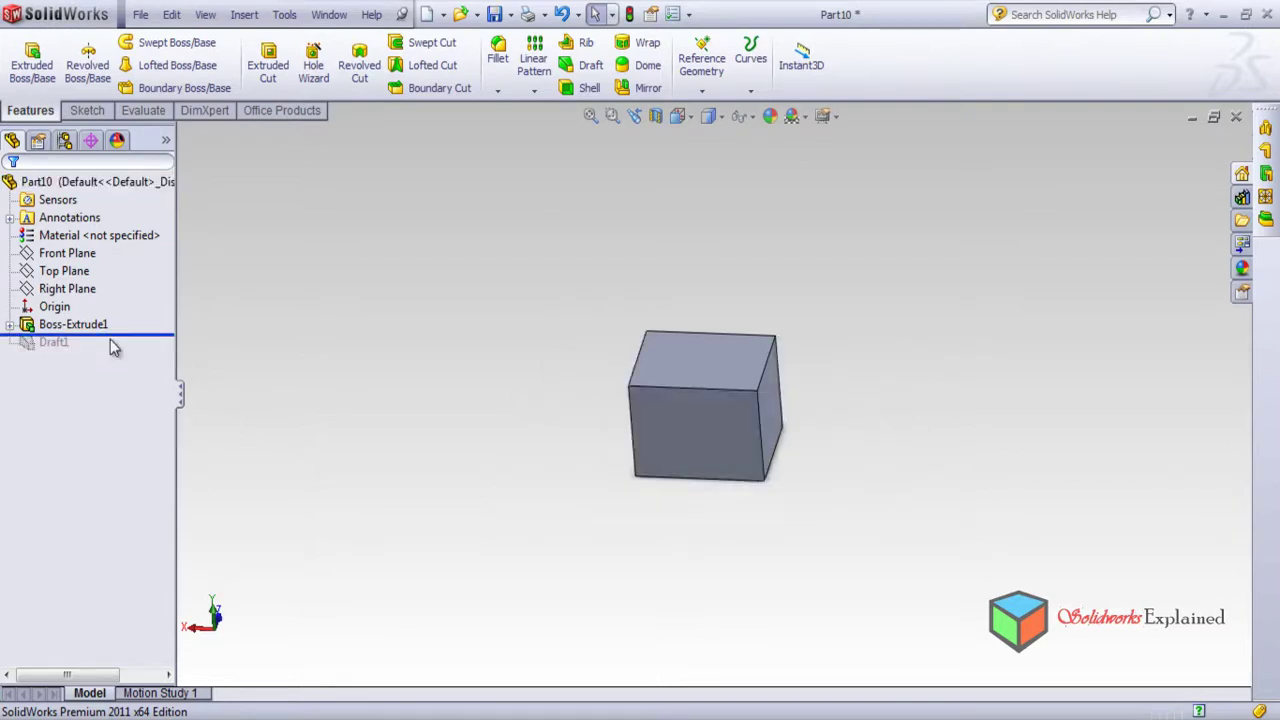
left_click(588, 68)
left_click(125, 226)
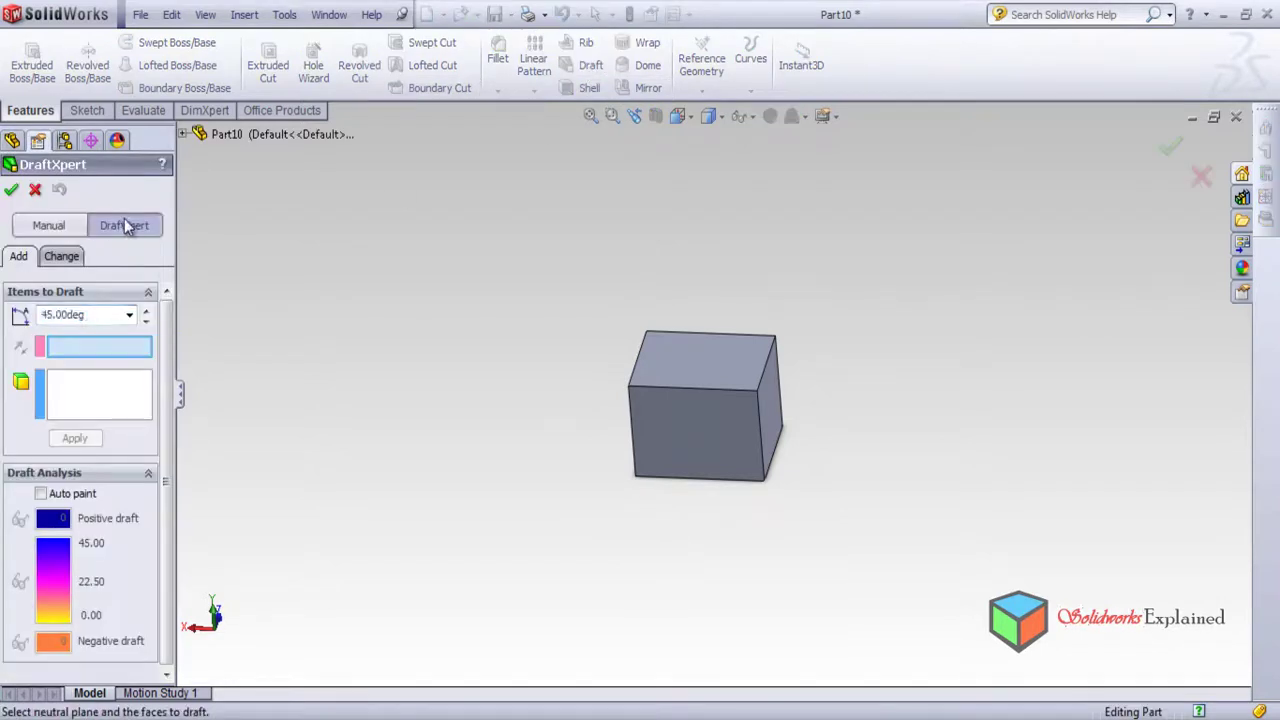
- Select the undrafted block's top face as the direction of pull and its four side faces as the items to draft
left_click(705, 369)
middle_click_drag(714, 463, 706, 420)
left_click(708, 440)
middle_click_drag(720, 488, 670, 537)
left_click(716, 452)
left_click(690, 460)
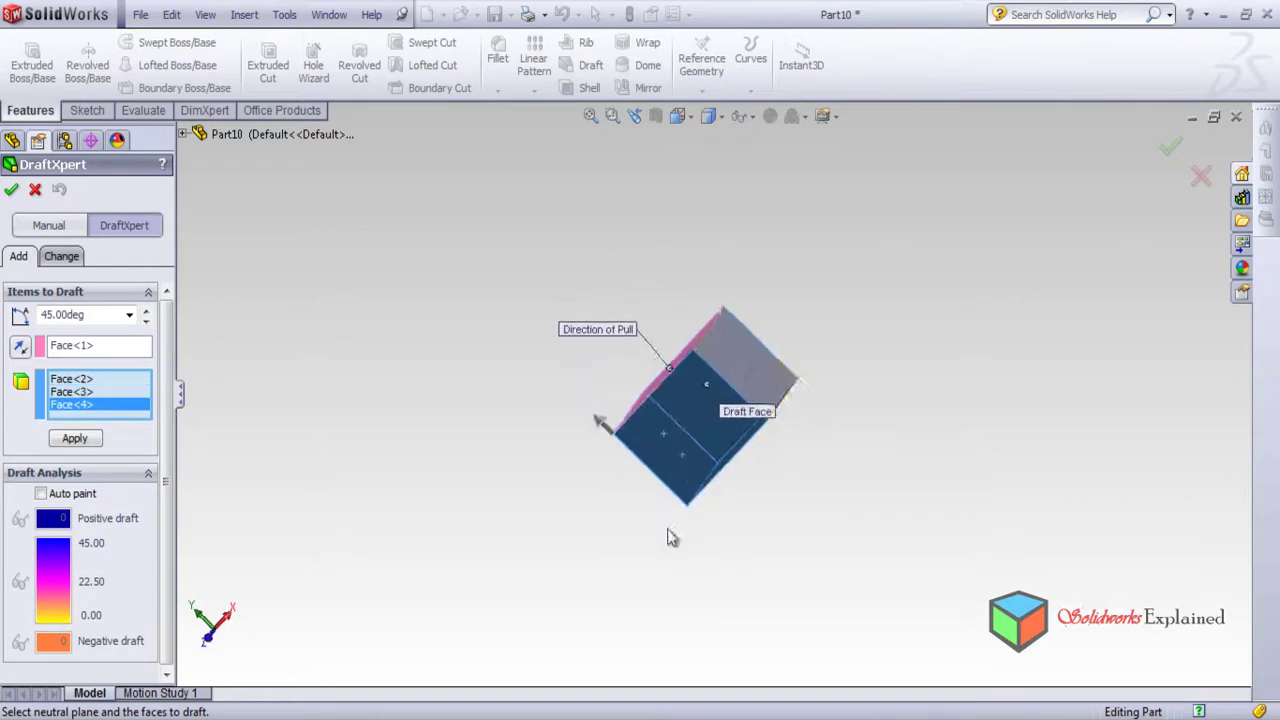
left_click(732, 376)
middle_click_drag(720, 425, 614, 622)
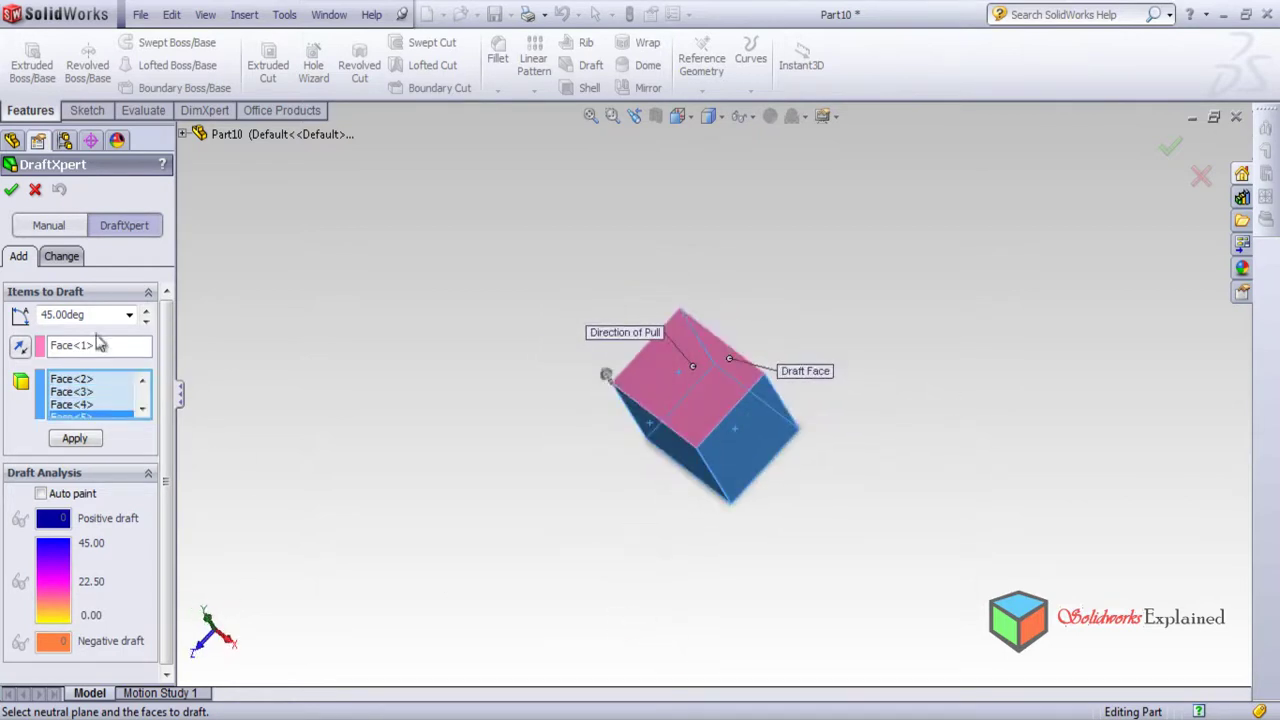
- Set the DraftXpert angle to 70 degrees, apply the draft to the four side faces and accept it
left_click_drag(86, 315, 5, 318)
type("70")
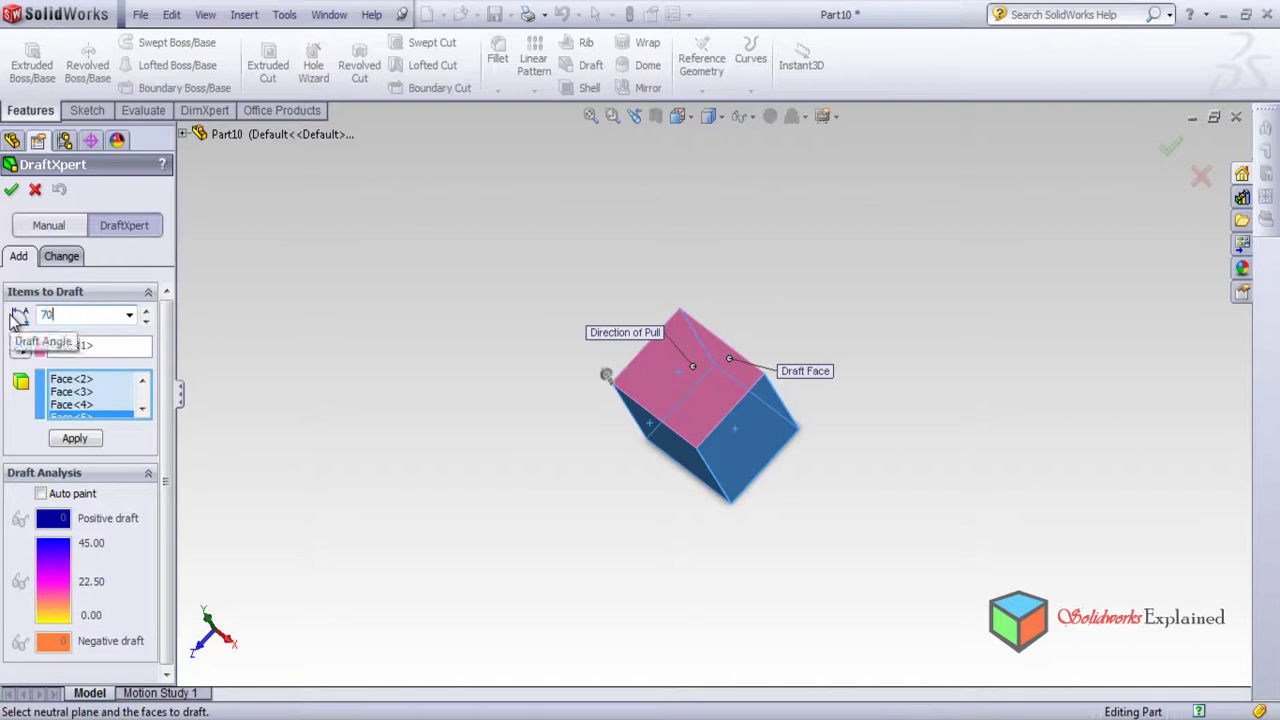
key("Return")
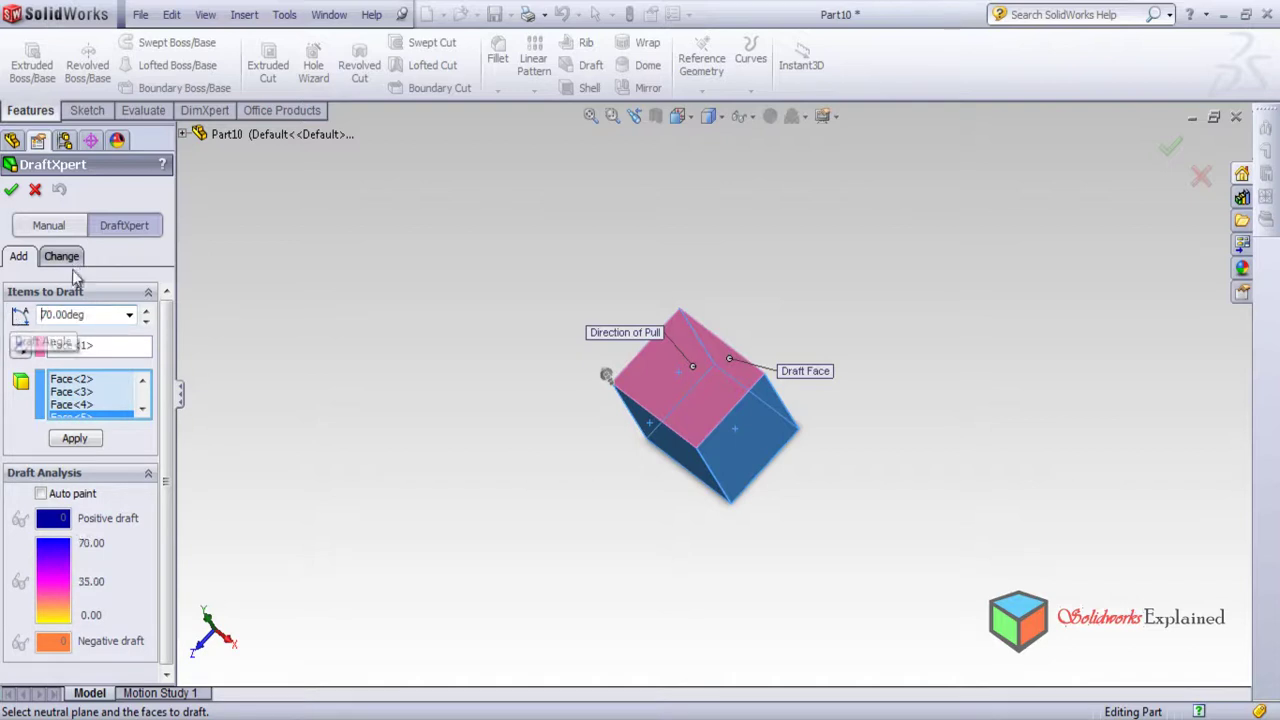
left_click(76, 439)
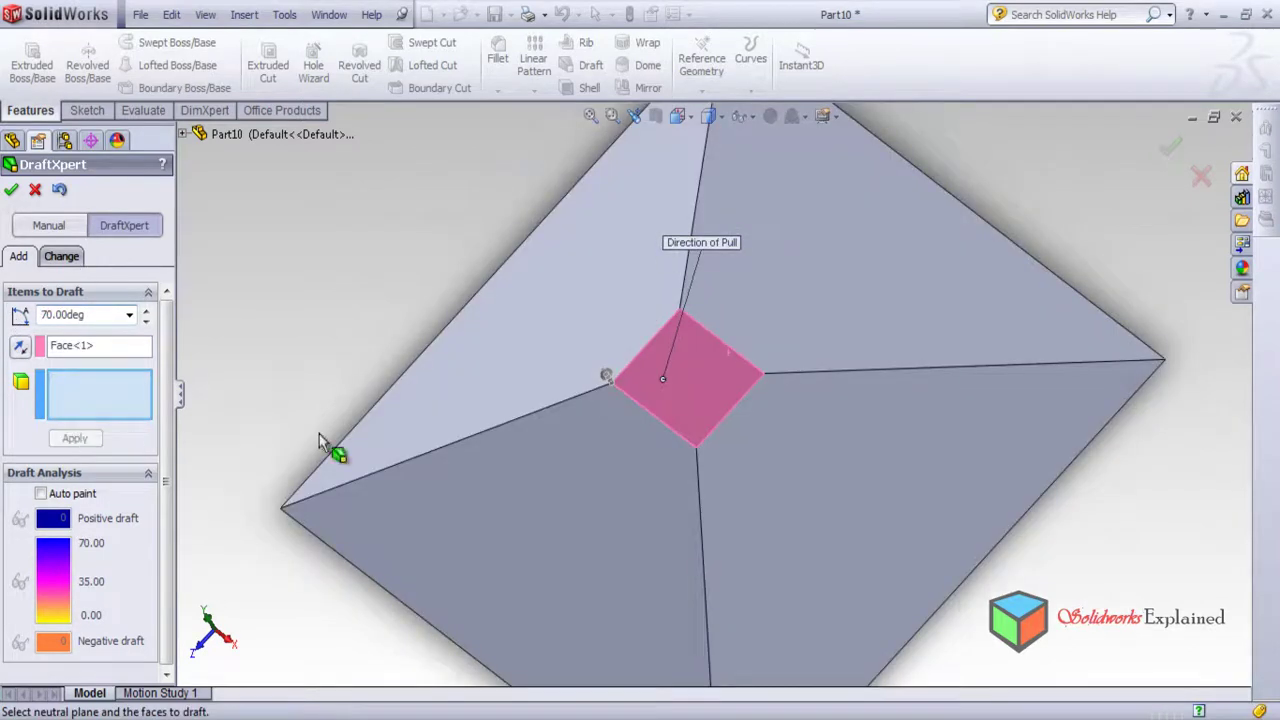
scroll(583, 446, "down", 5)
middle_click_drag(600, 551, 531, 500)
left_click(10, 192)
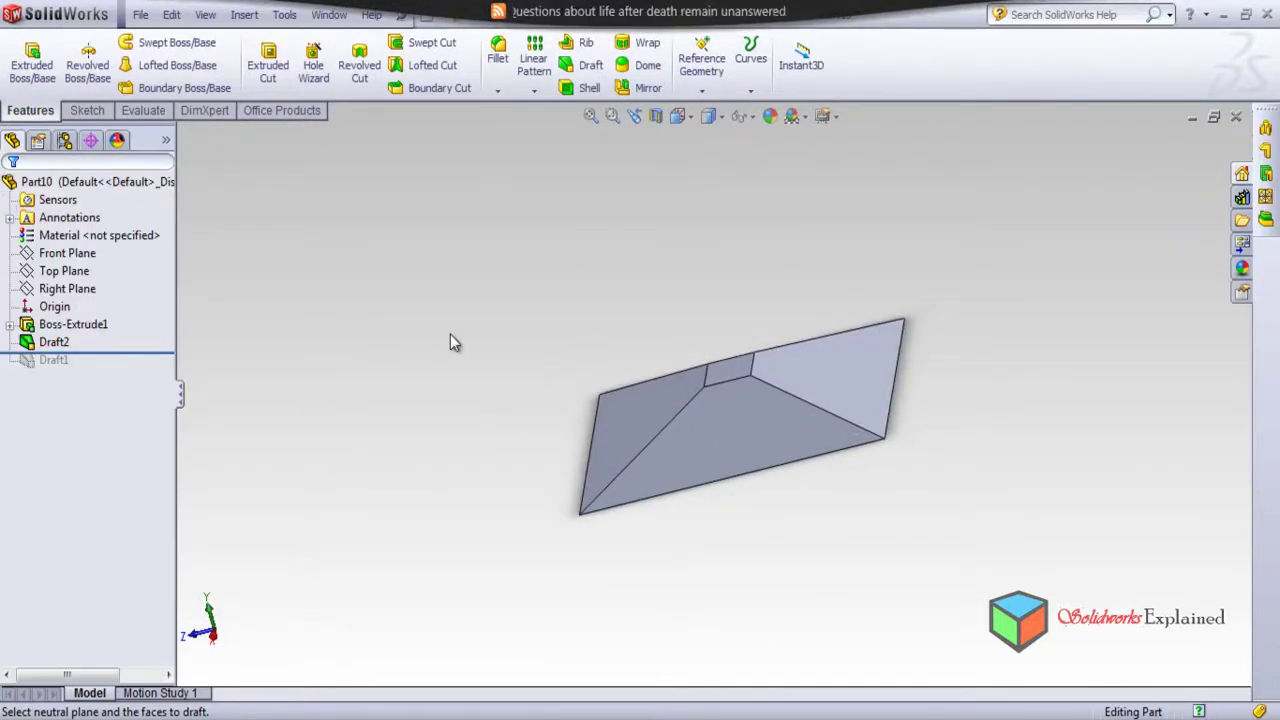
- Open the Draft2 definition, examine its angle, neutral plane and drafted faces, and accept it without changes
middle_click_drag(434, 357, 437, 403)
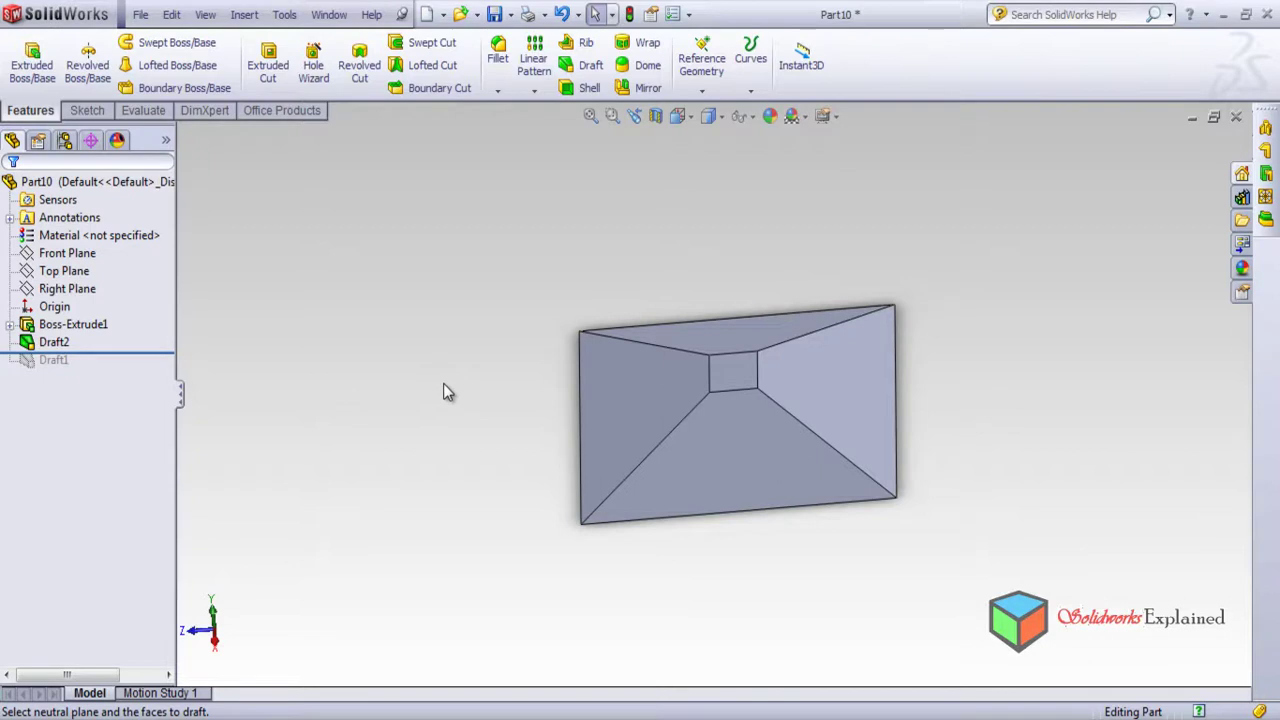
left_click(62, 344)
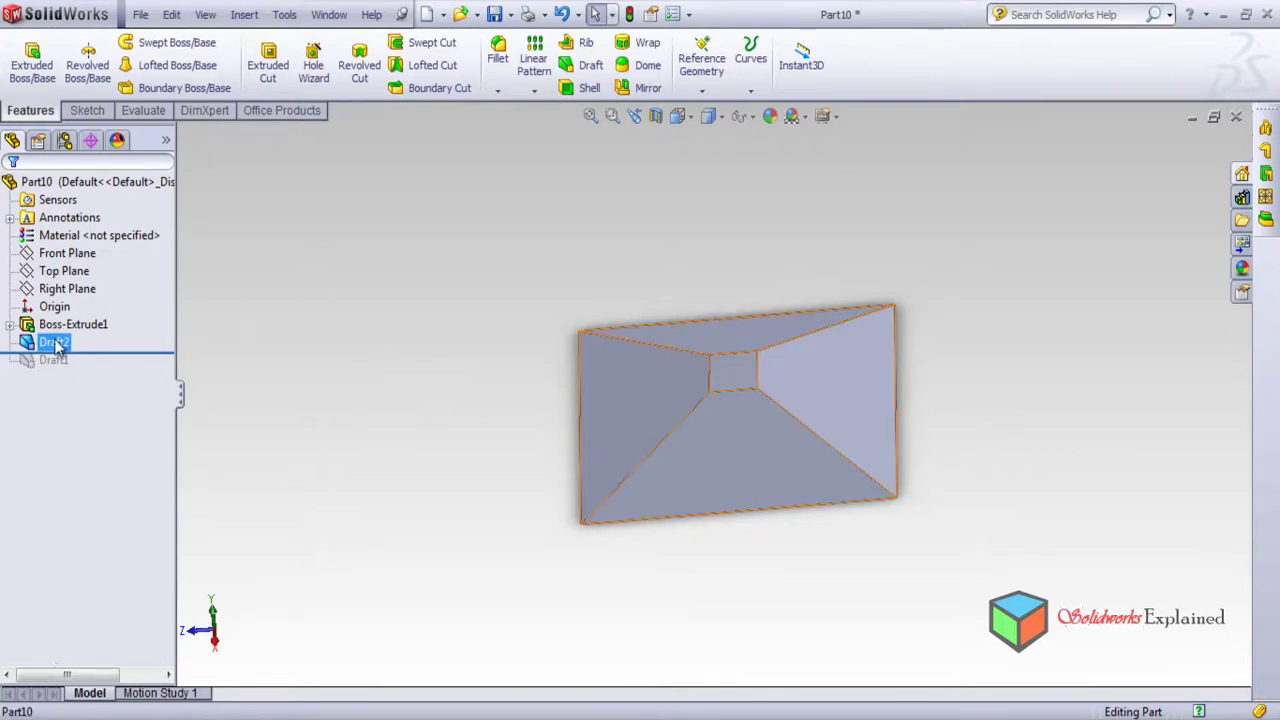
right_click(57, 345)
left_click(67, 286)
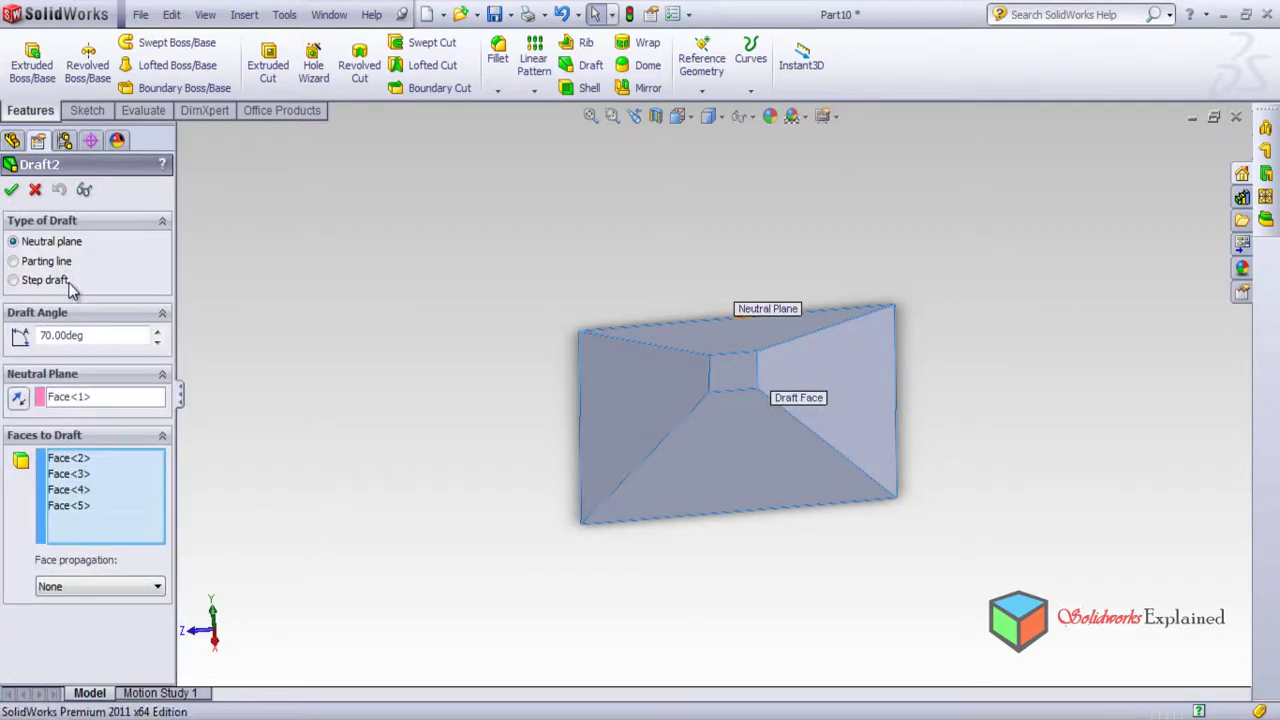
scroll(750, 417, "down", 3)
middle_click_drag(533, 370, 460, 331)
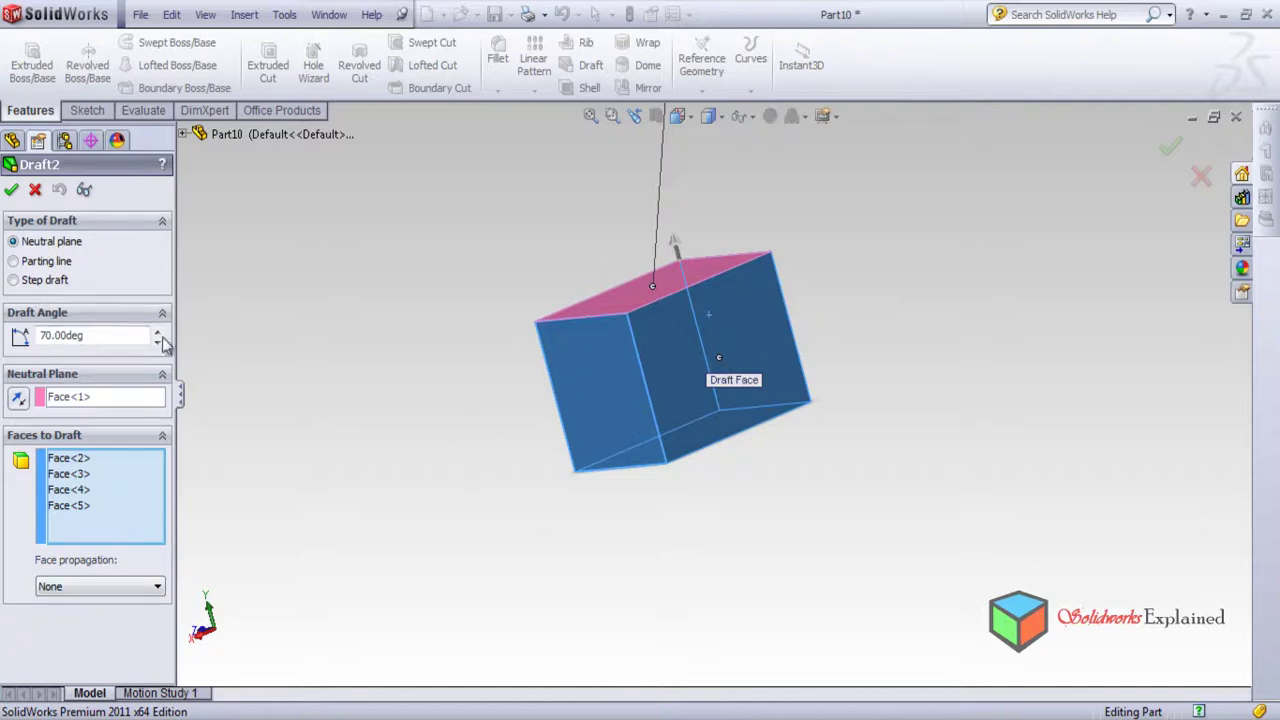
middle_click_drag(506, 334, 580, 470)
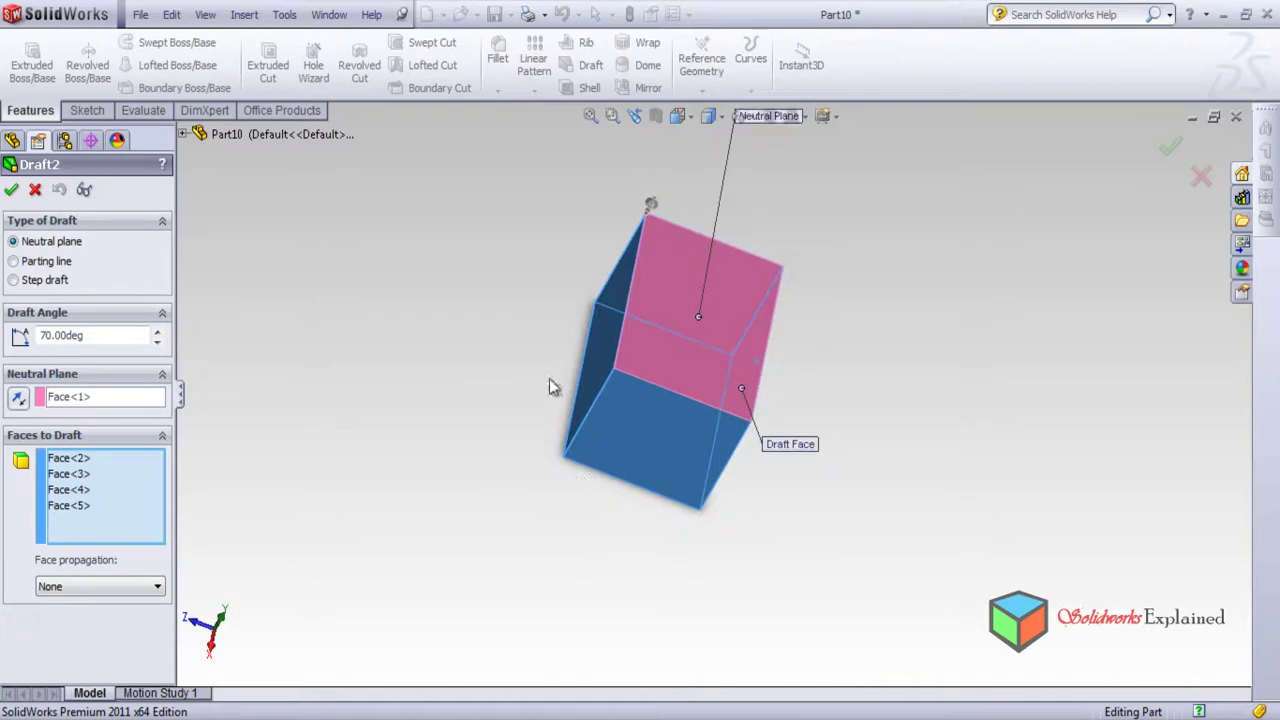
left_click(11, 190)
key("f")
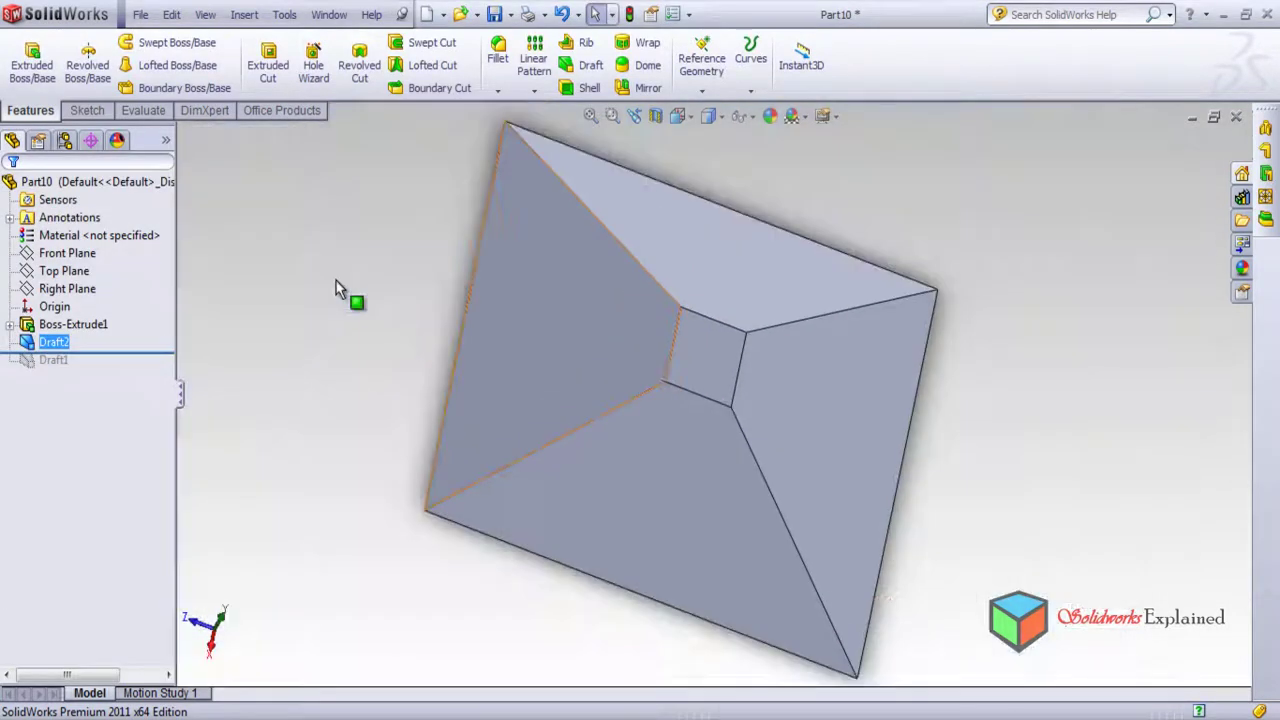